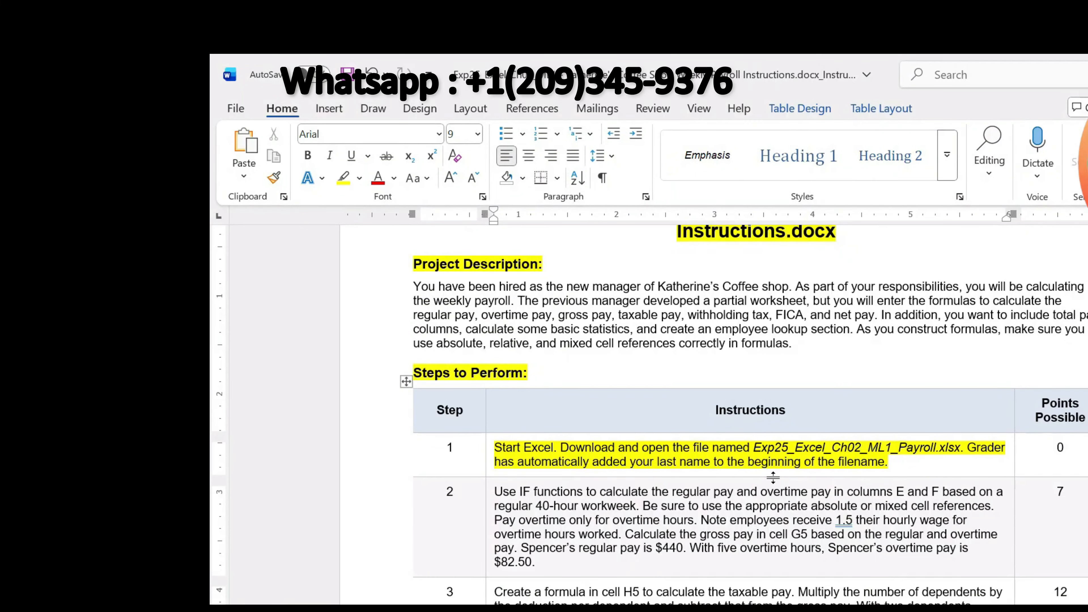
In the Word instructions, remove the yellow highlight from step 1 and highlight the text of step 2.
key(alt+Tab)
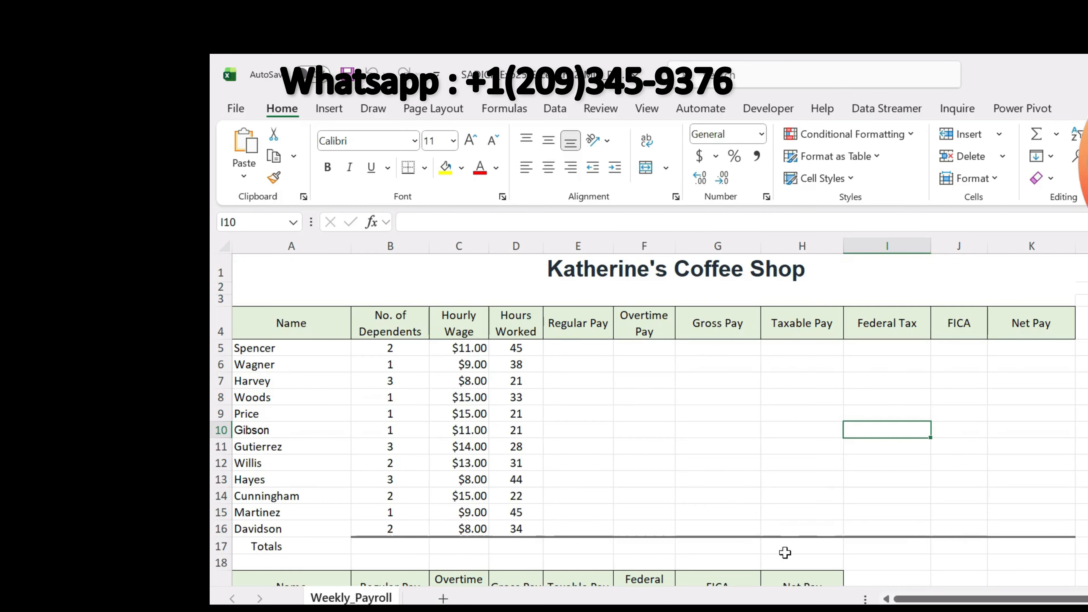
key(alt+Tab)
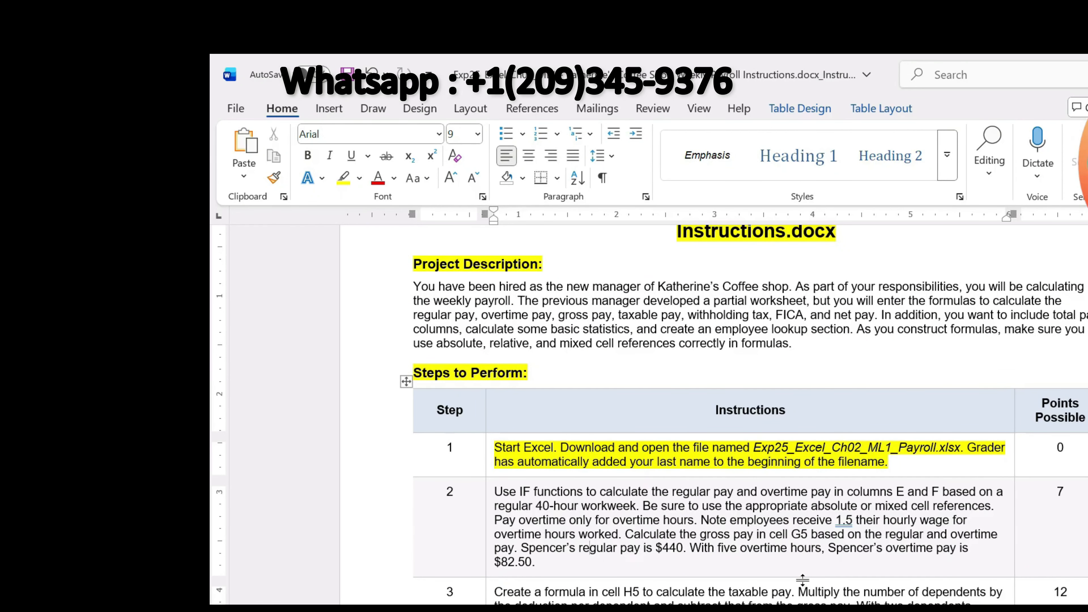
key(ctrl+z)
drag(570, 563, 494, 491)
click(570, 468)
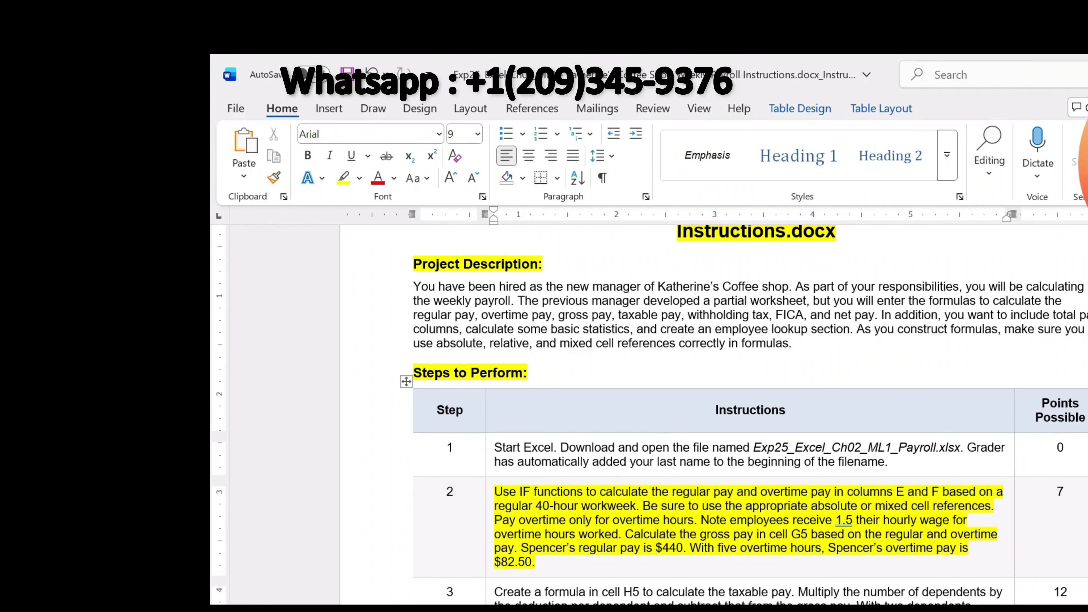
Compare the Excel sheet's Regular Pay and Overtime Pay columns and Assumptions table with step 2 of the Word instructions.
key(alt+Tab)
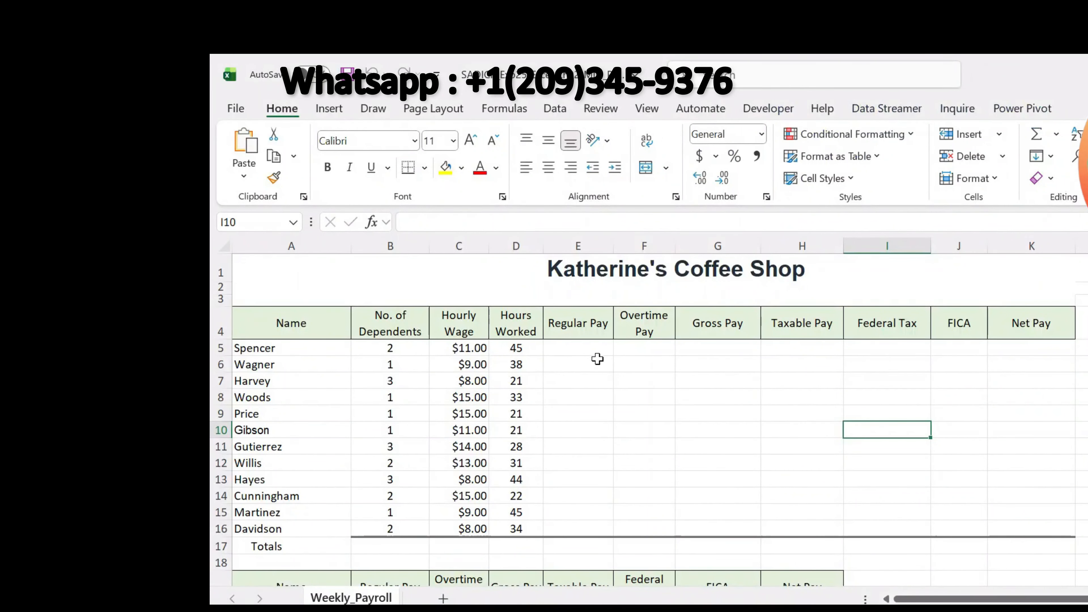
click(578, 352)
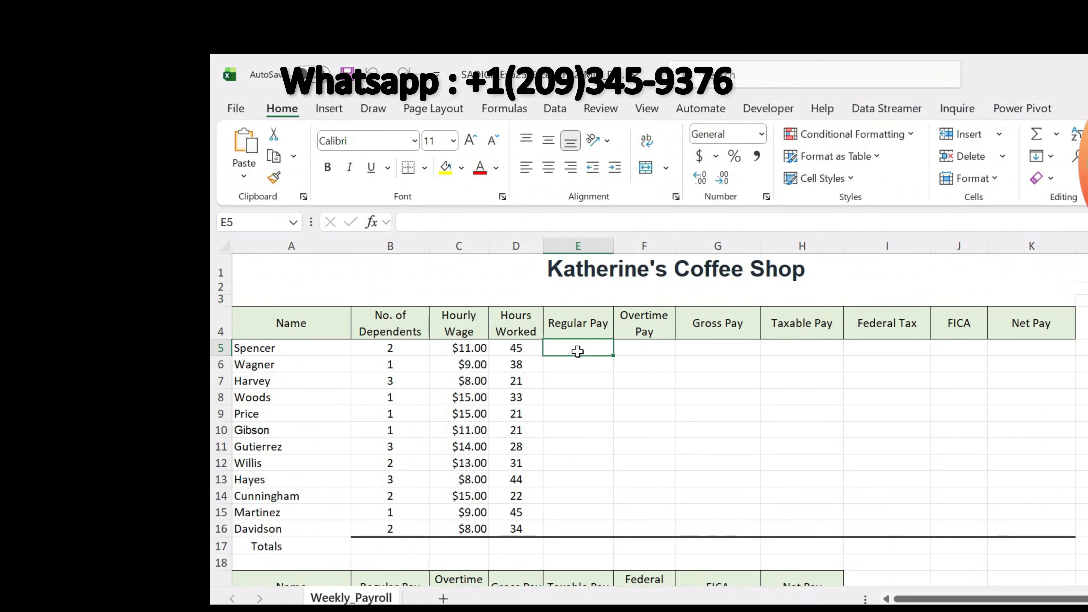
click(650, 349)
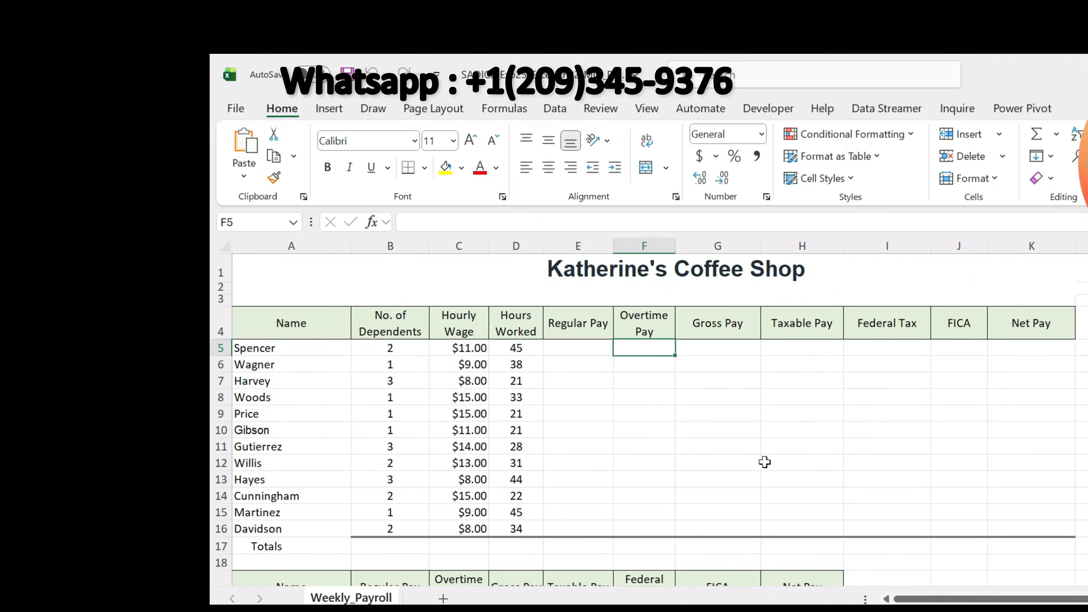
key(alt+Tab)
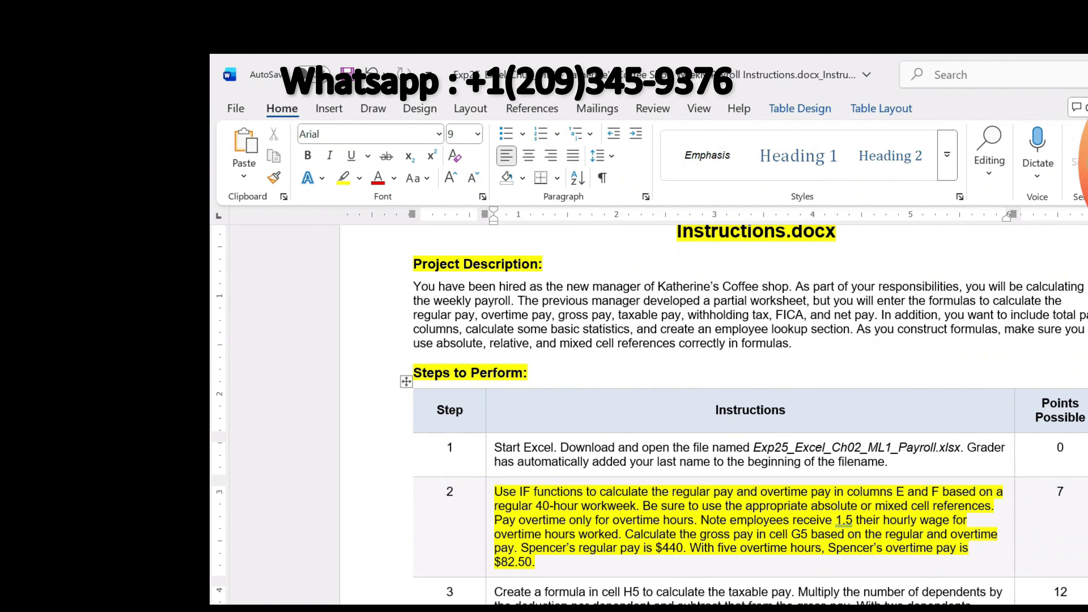
key(alt+Tab)
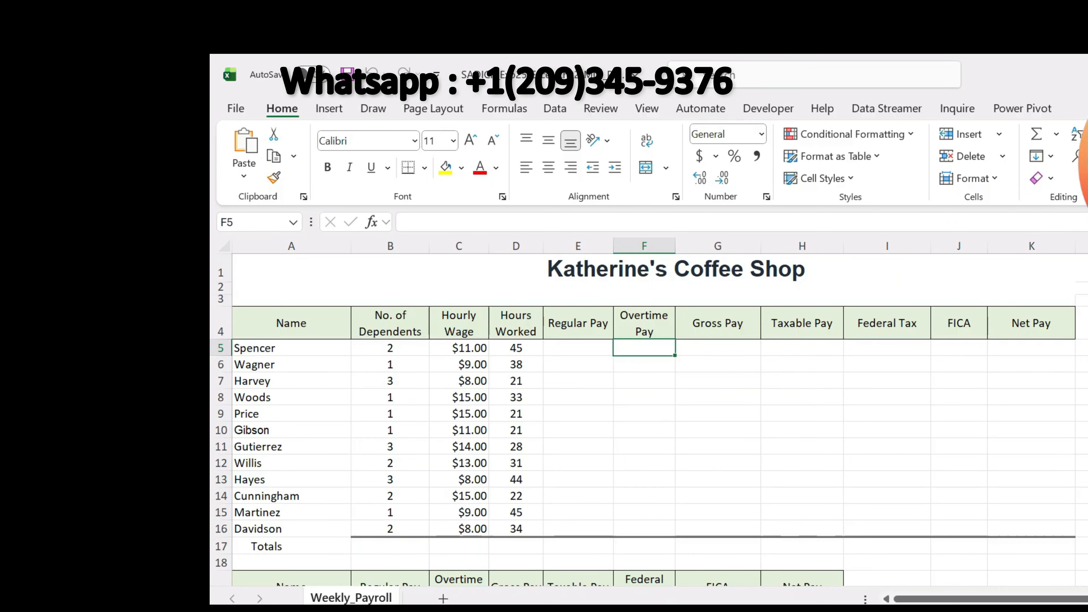
scroll(782, 532, down, 4)
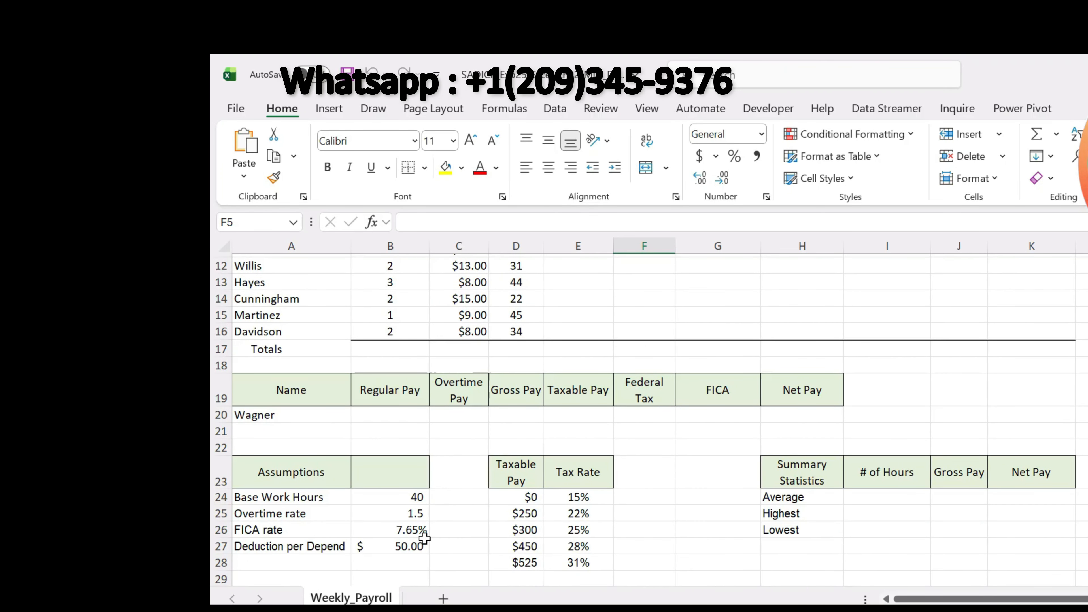
click(403, 496)
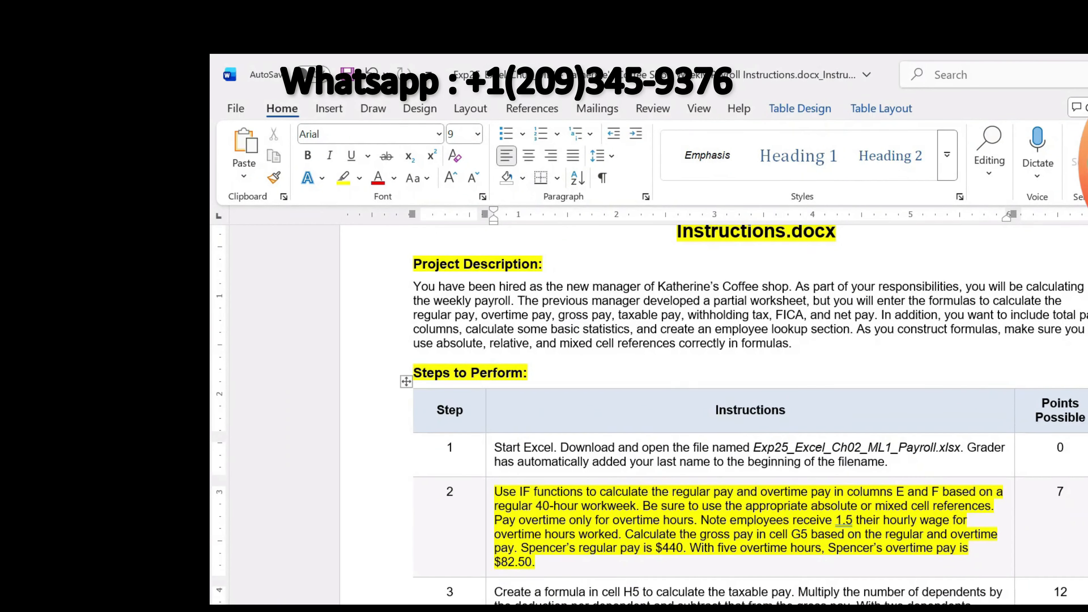
click(595, 567)
scroll(750, 414, down, 5)
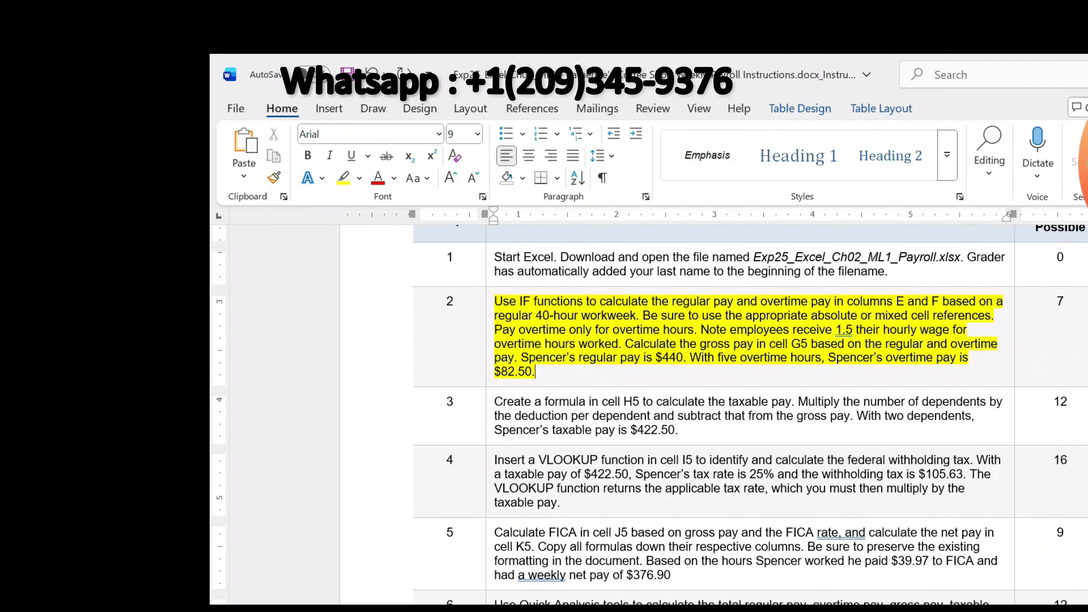
Switch to Excel and start an IF function in cell E5, opening its Function Arguments dialog clear of the payroll columns.
key(alt+Tab)
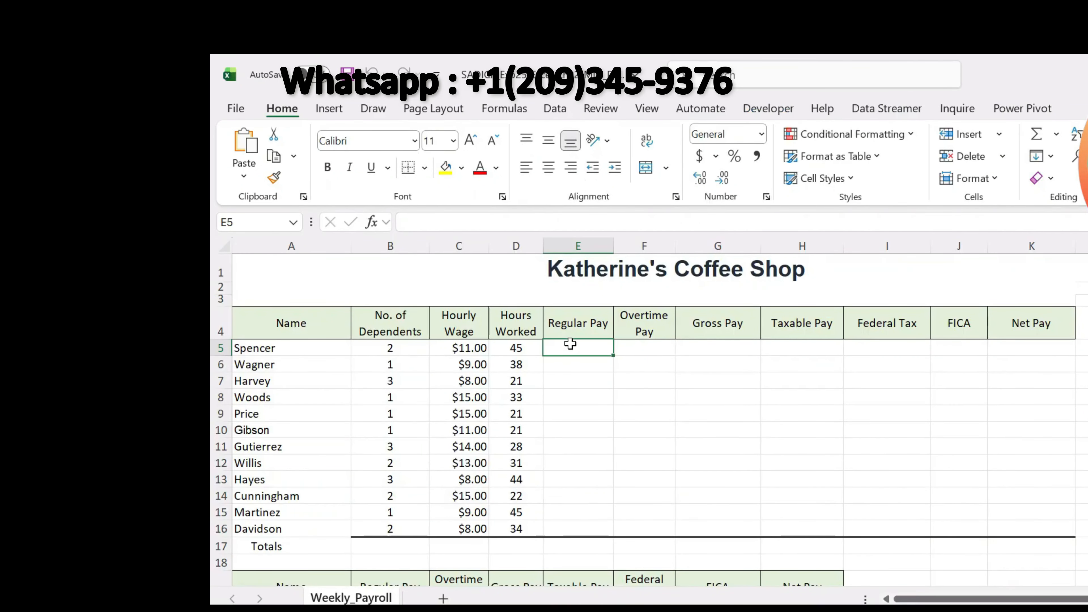
text(=if)
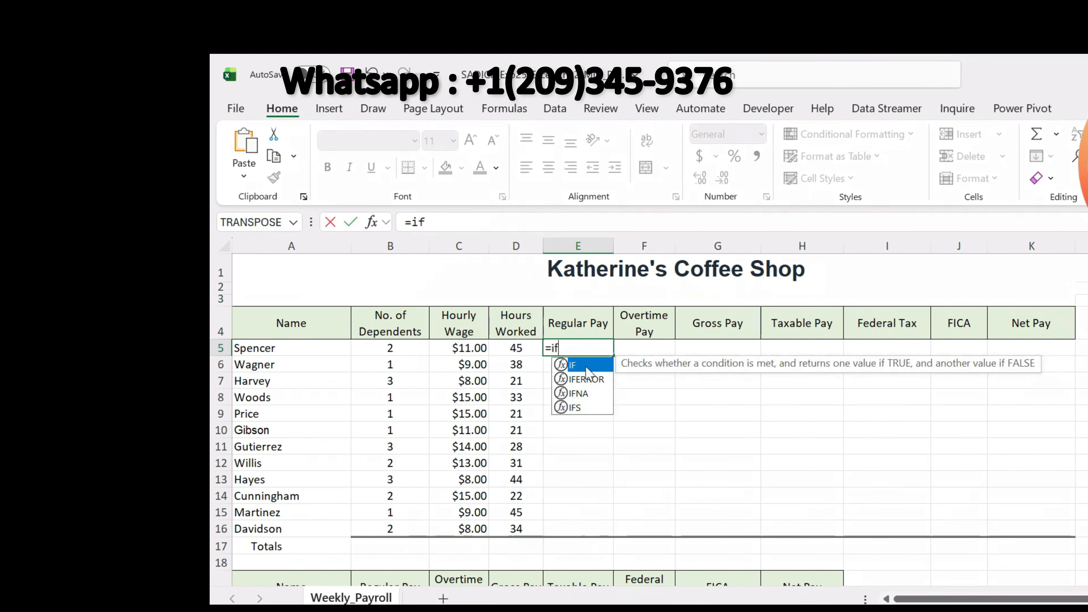
double_click(586, 366)
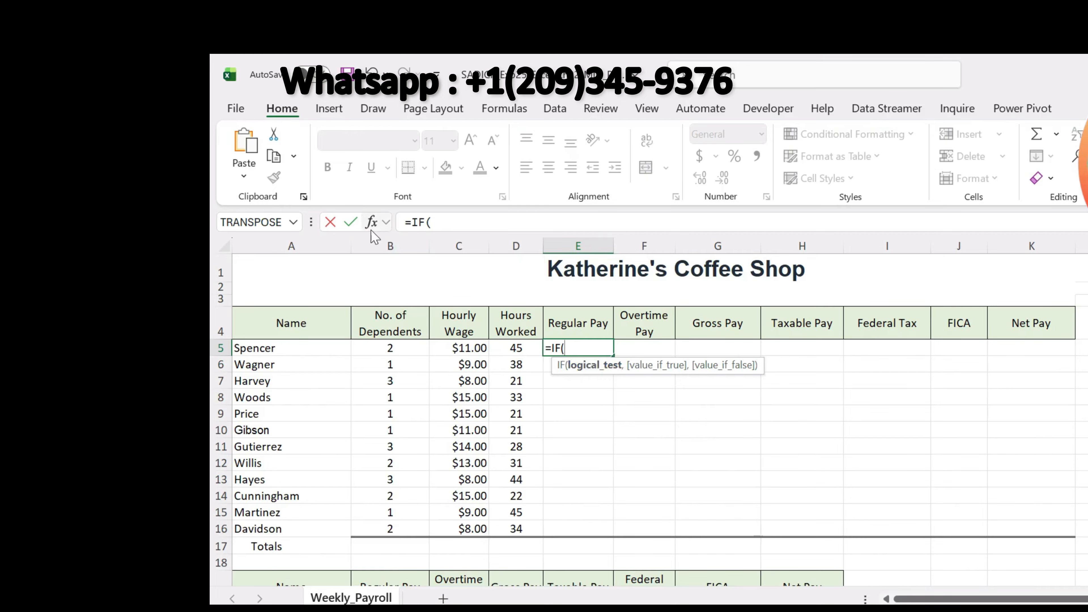
click(371, 221)
drag(797, 244, 897, 305)
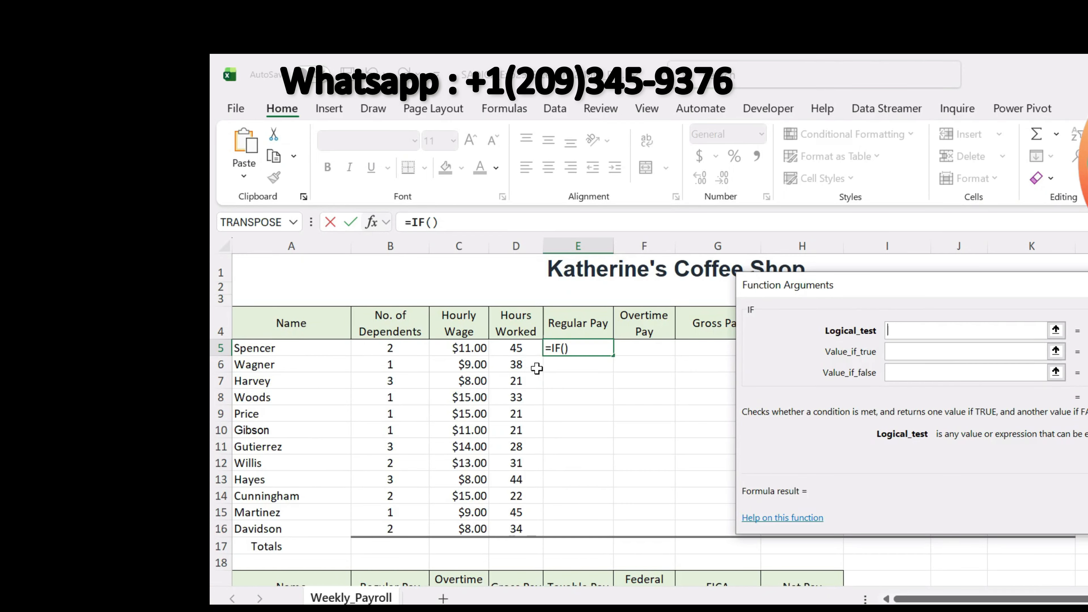
Set the IF logical test to D5<=$B$24, comparing hours worked with an absolute reference to the base work hours.
click(518, 346)
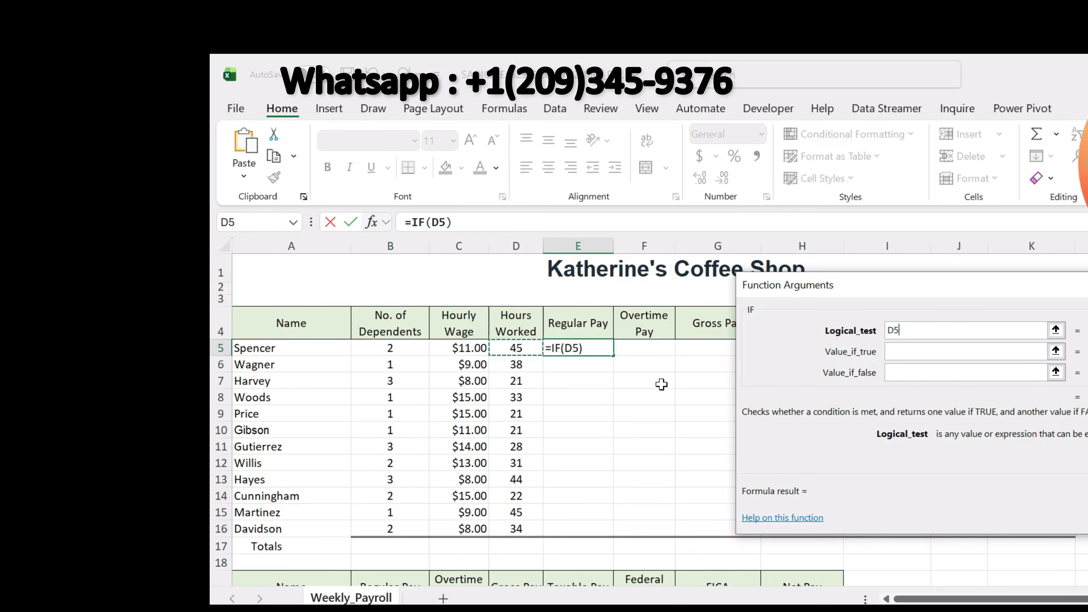
text(<=)
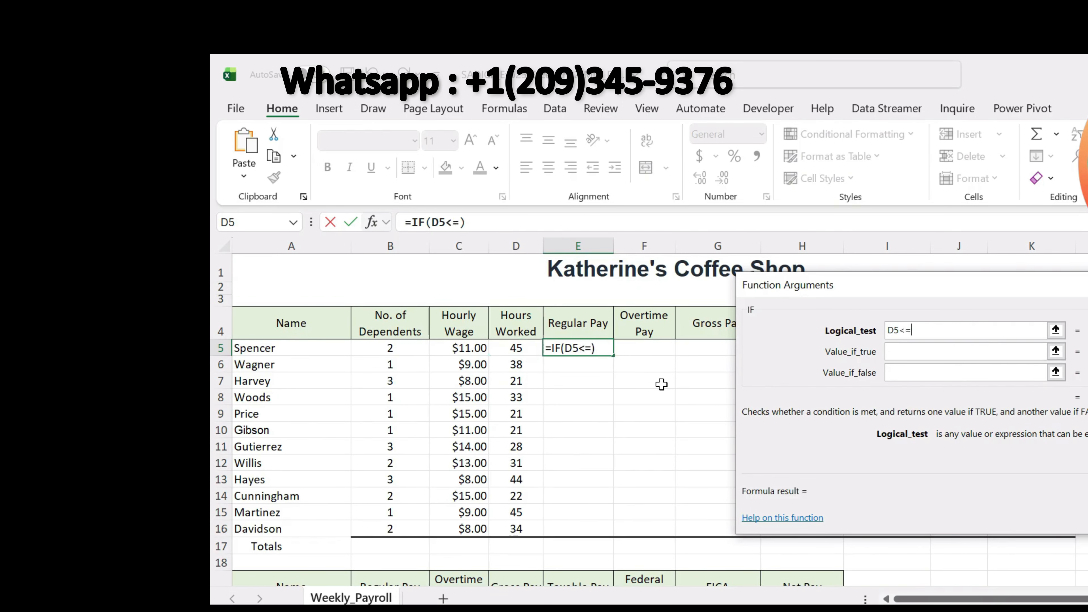
scroll(532, 440, down, 3)
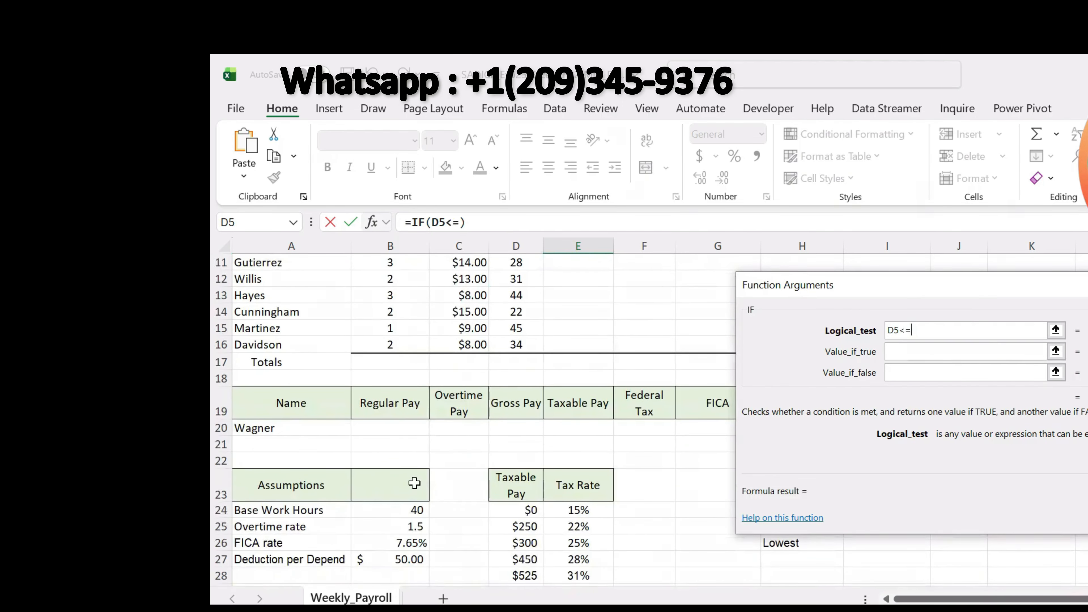
click(415, 517)
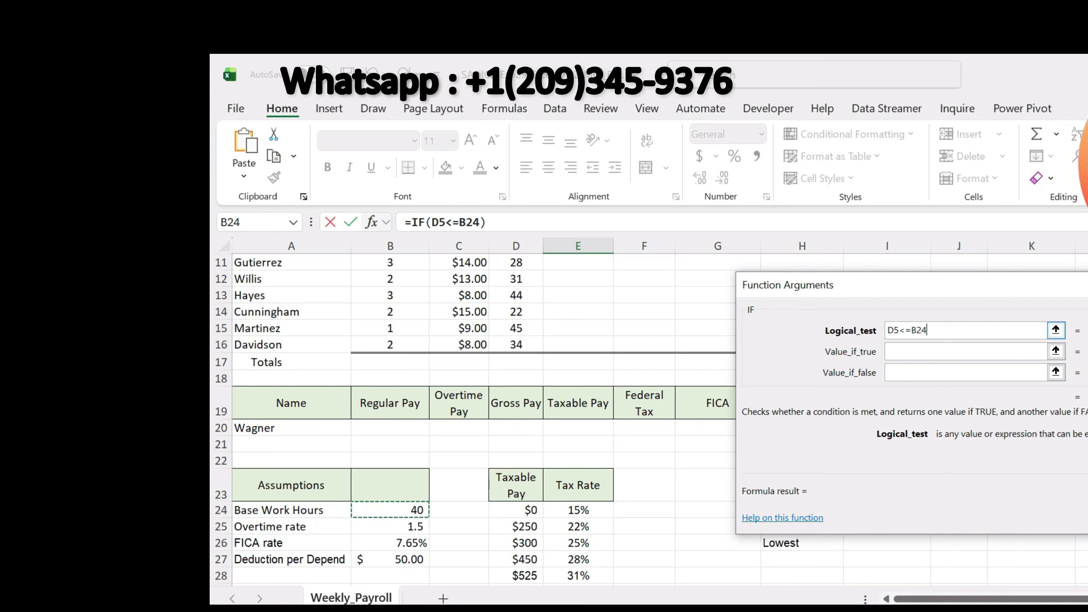
key(Tab)
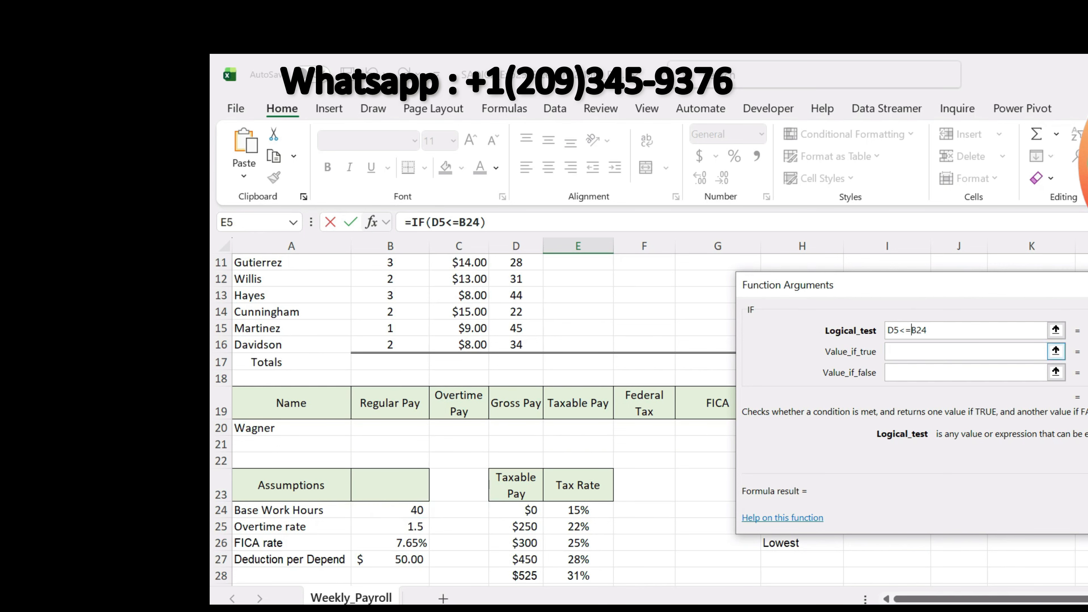
click(912, 331)
text($)
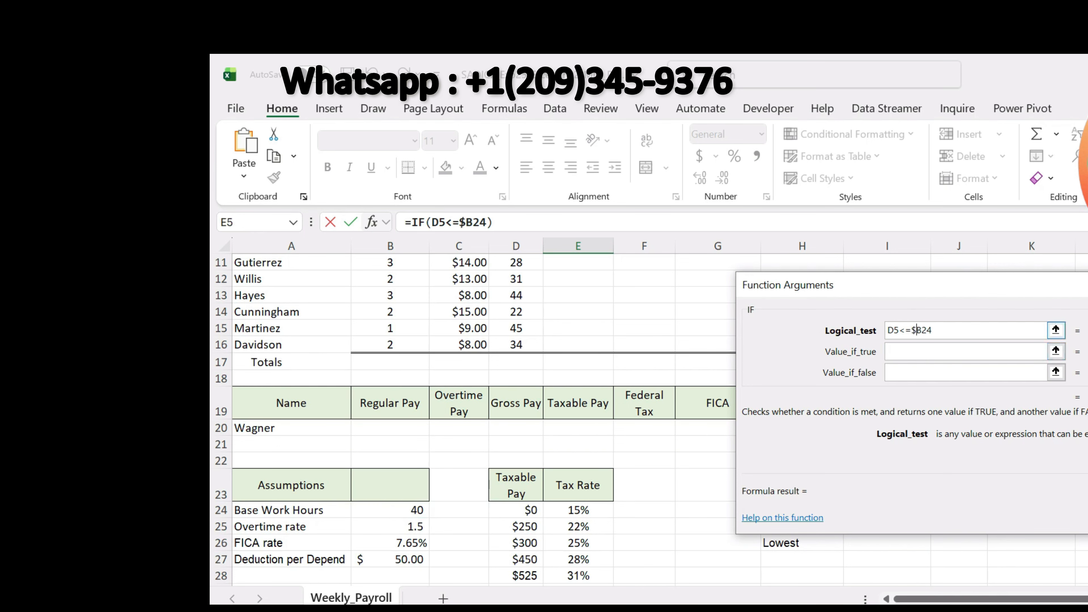
click(922, 329)
text($)
Set the IF function's value if true to D5*C5, multiplying hours worked by the hourly wage.
click(922, 351)
scroll(1056, 372, up, 3)
scroll(1056, 372, up, 1)
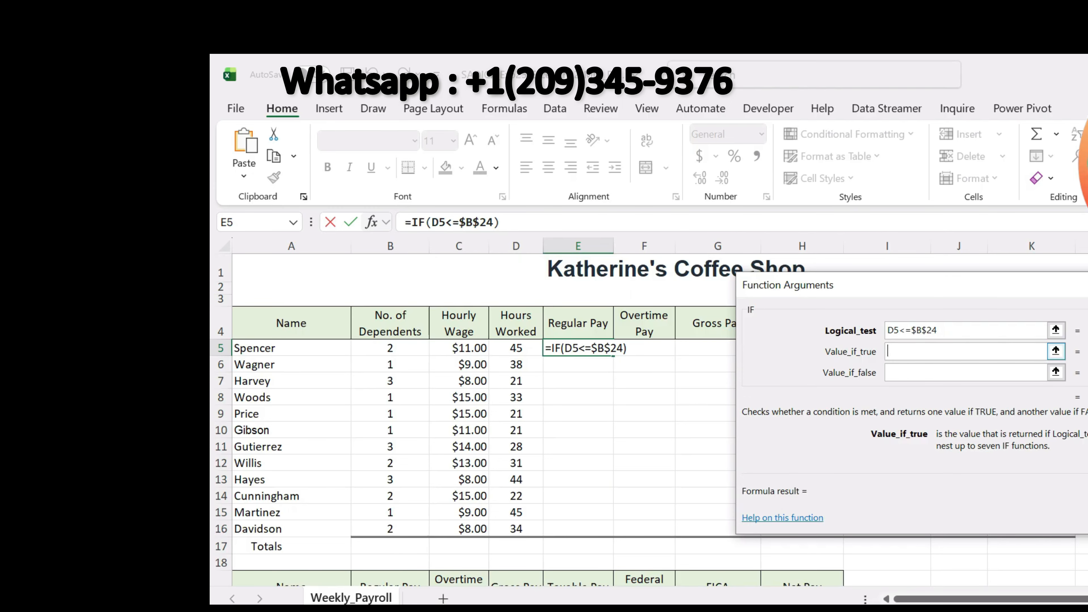
scroll(515, 417, down, 3)
scroll(515, 417, up, 3)
scroll(620, 372, down, 3)
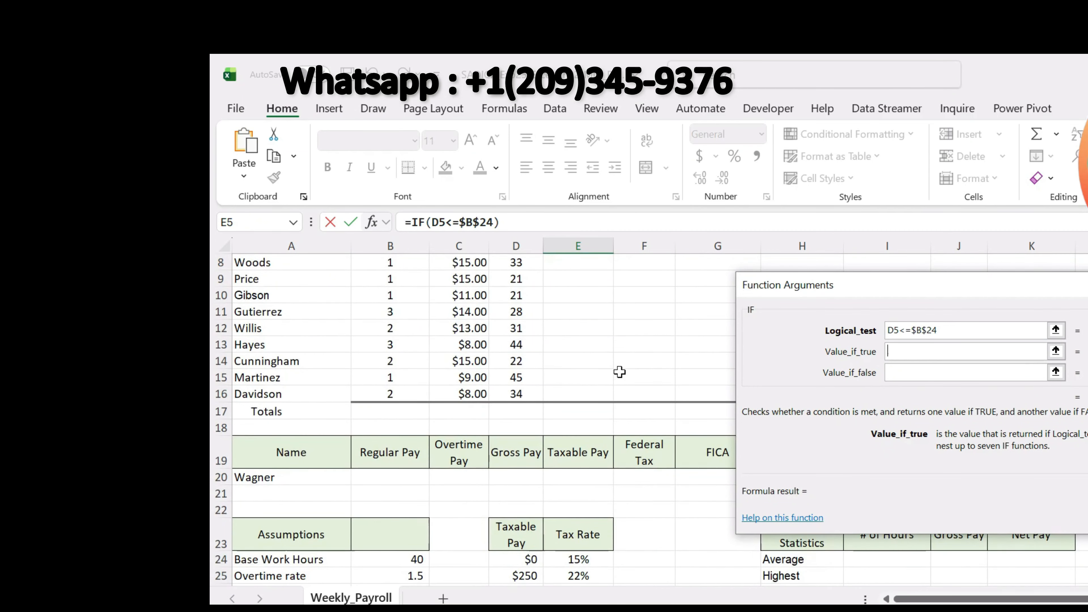
scroll(619, 372, up, 3)
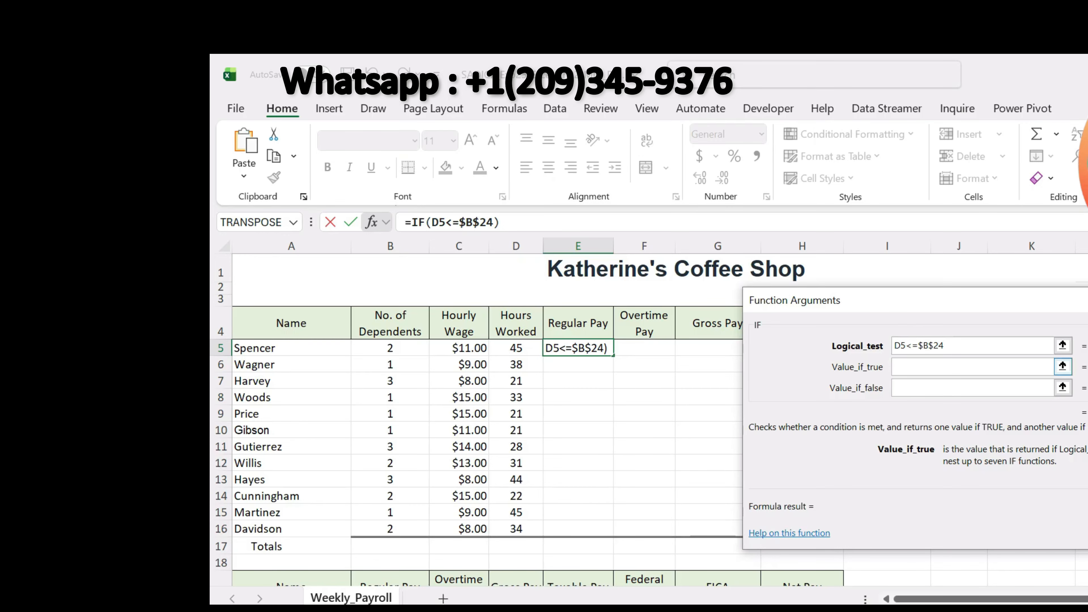
scroll(400, 545, down, 4)
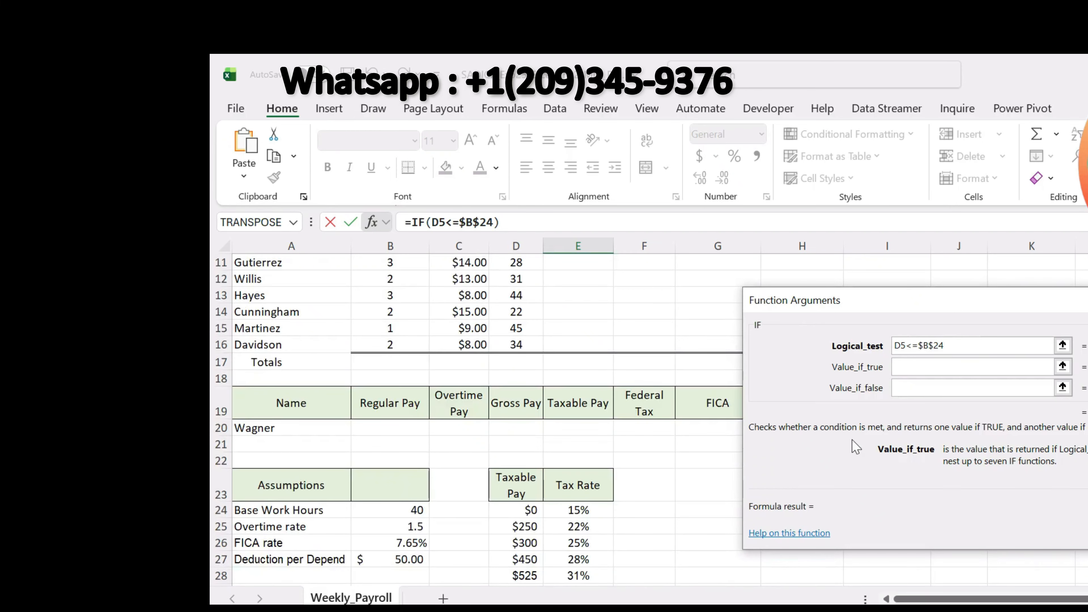
scroll(856, 448, up, 3)
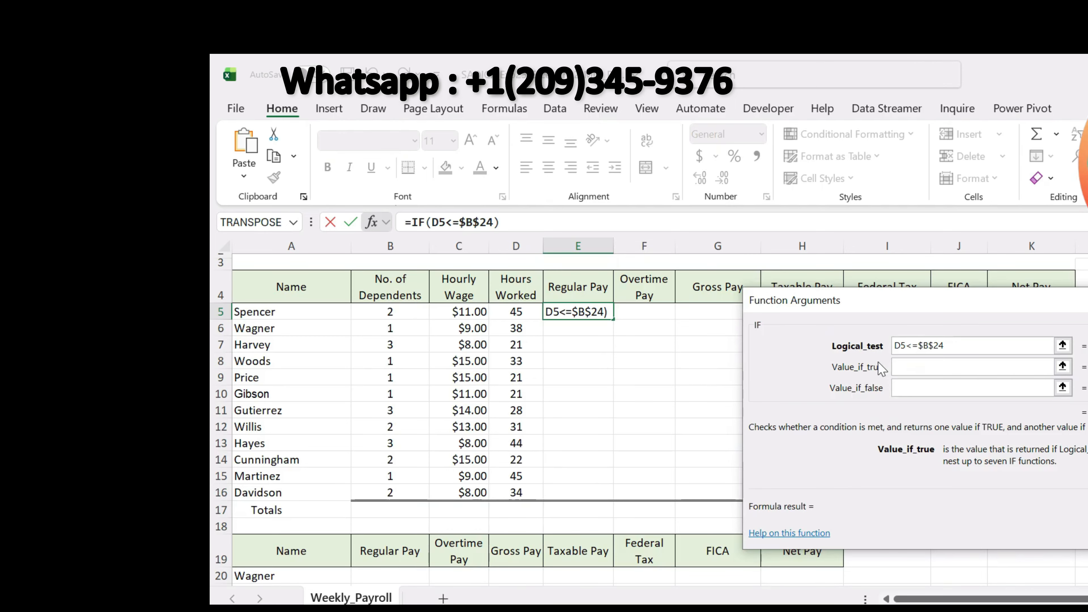
click(516, 312)
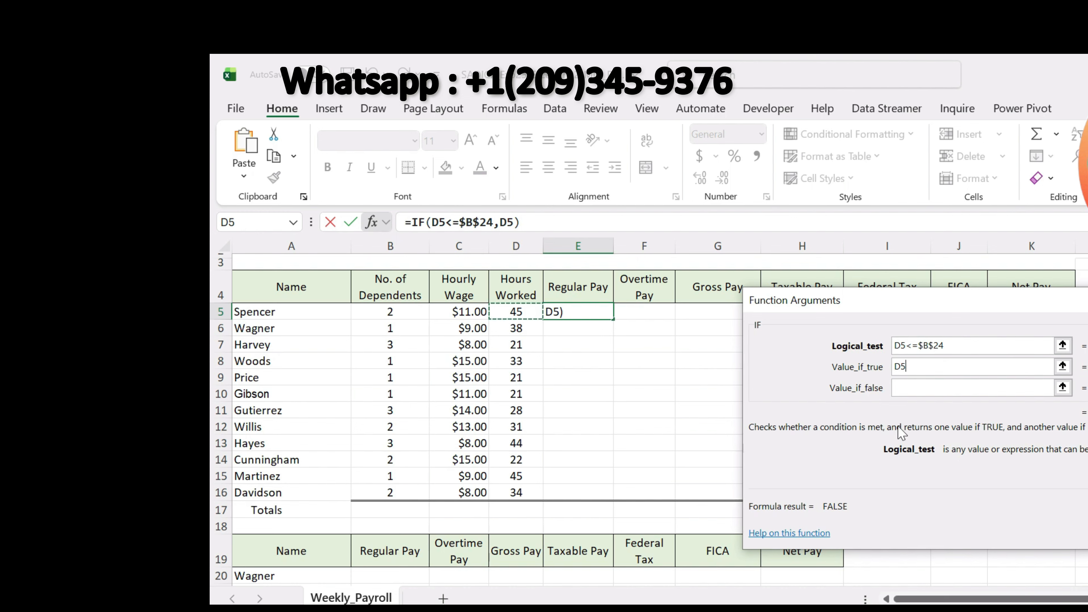
text(*)
click(473, 312)
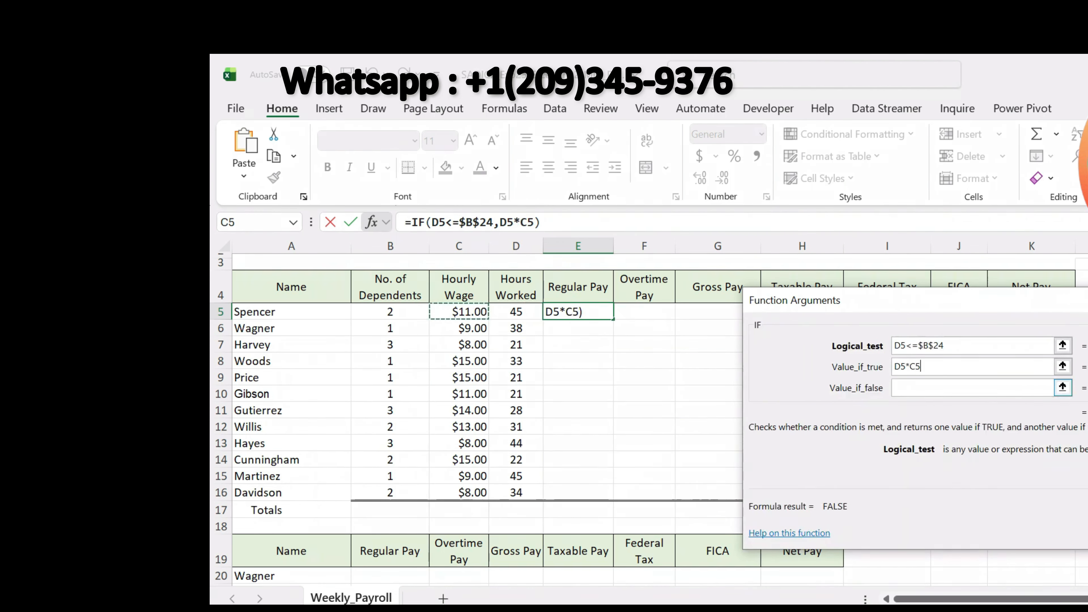
Set the value if false to C5*$B$24 with an absolute base-hours reference, and enter the finished IF formula in E5.
click(921, 388)
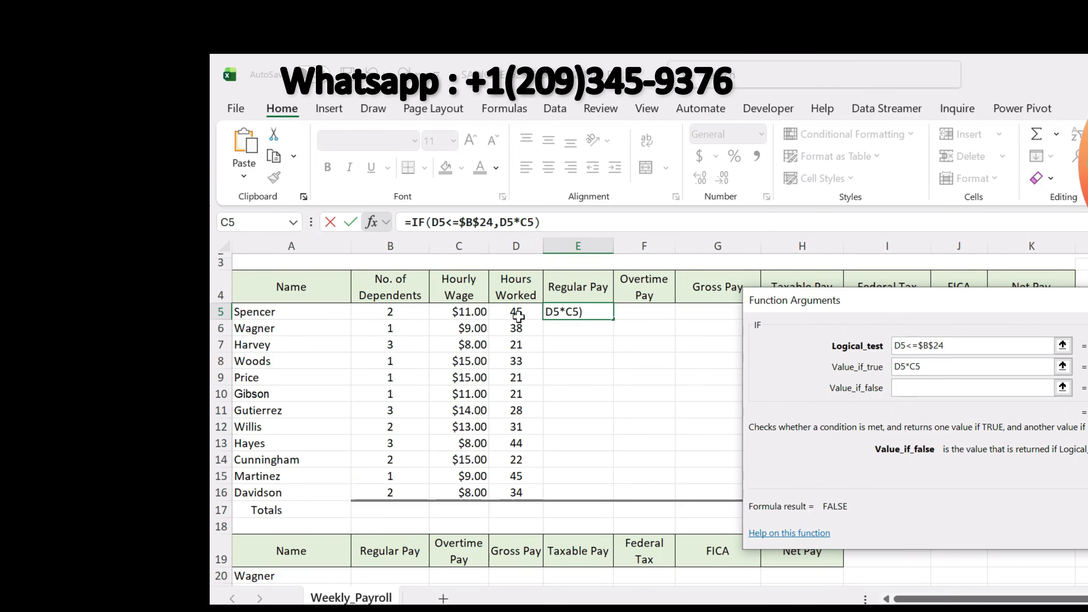
click(468, 312)
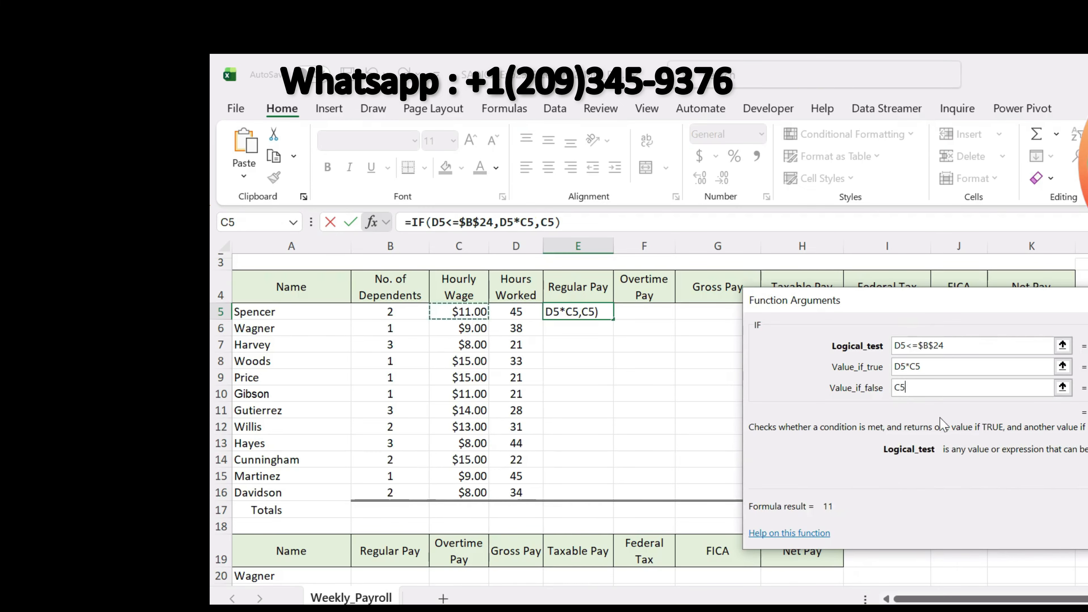
text(*)
scroll(442, 523, down, 3)
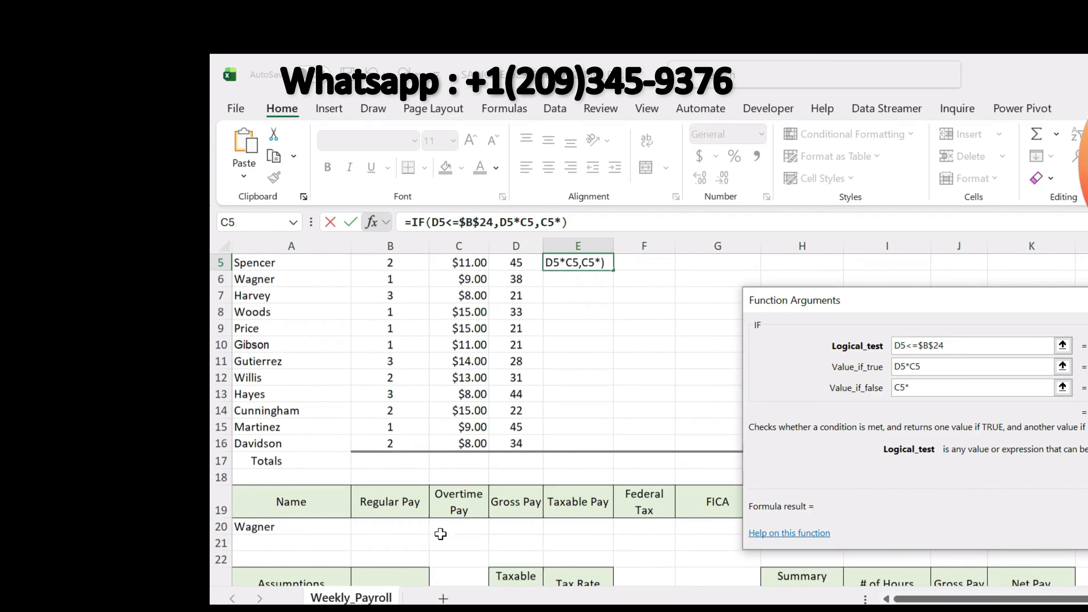
click(418, 509)
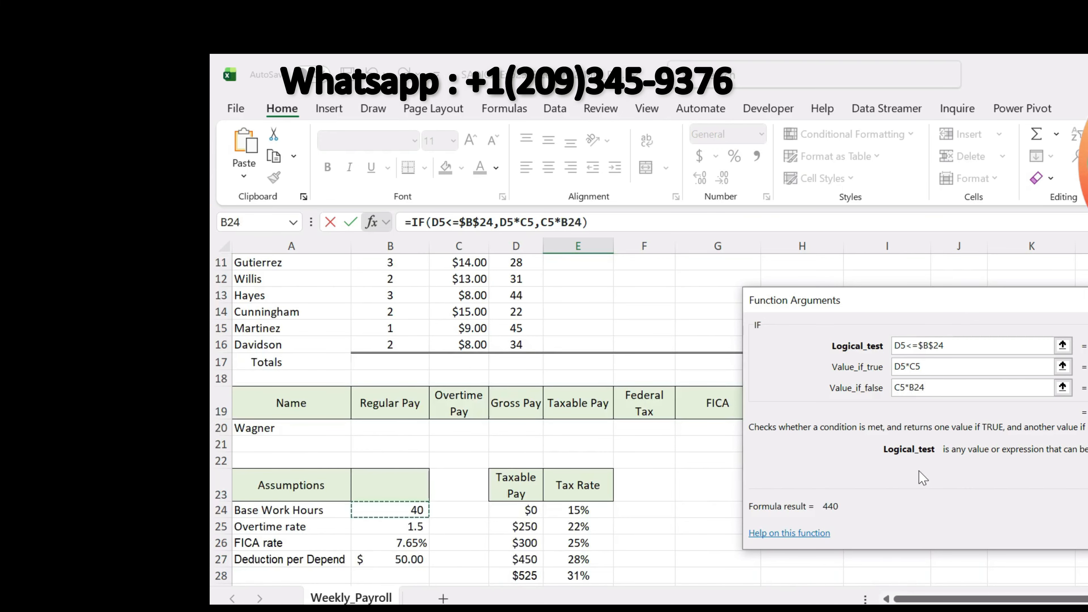
scroll(418, 509, up, 3)
click(909, 387)
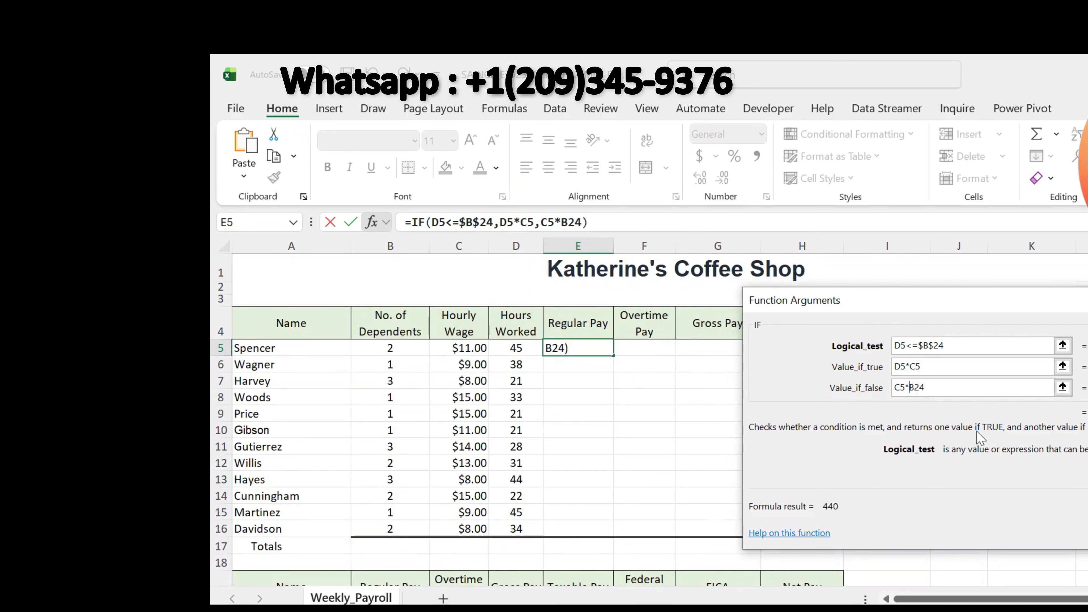
text($)
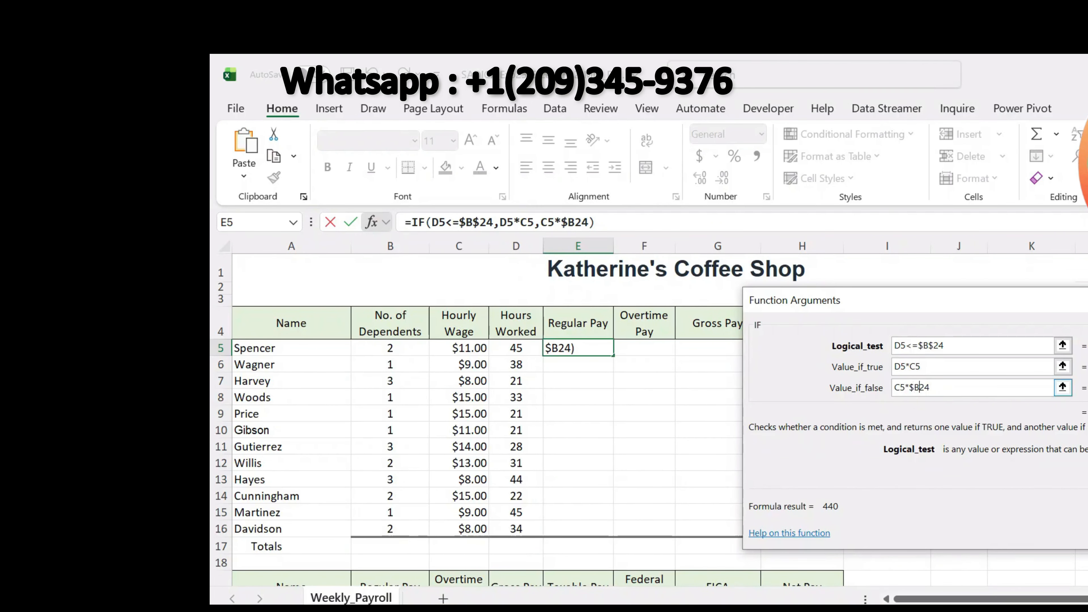
key(Right)
text($)
key(Return)
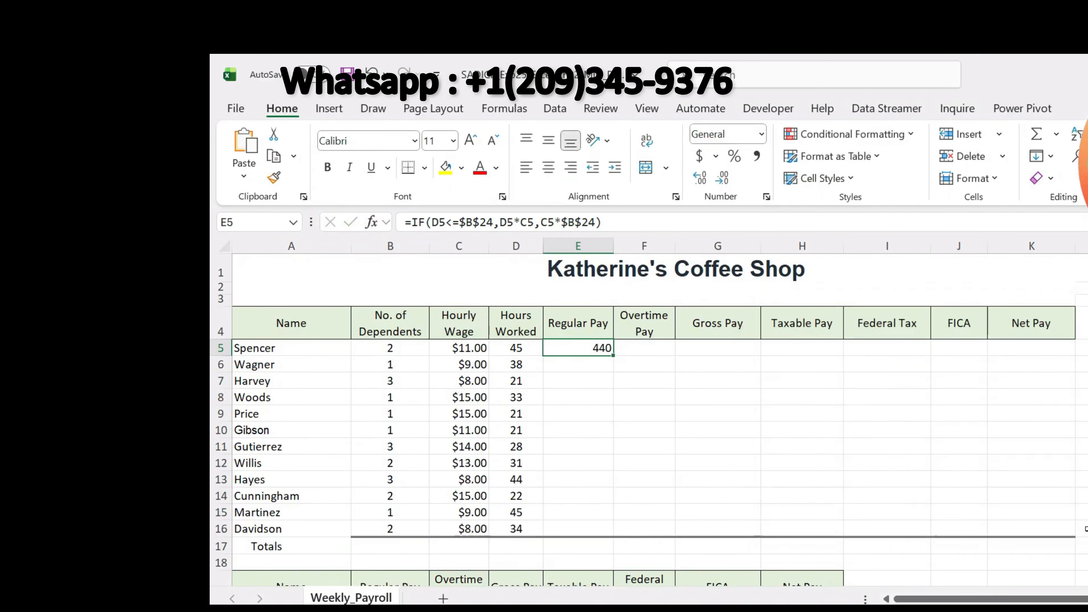
Check the Word instructions, then try filling the regular pay formula from E5 down to E16 in Excel and undo the fill.
key(alt+Tab)
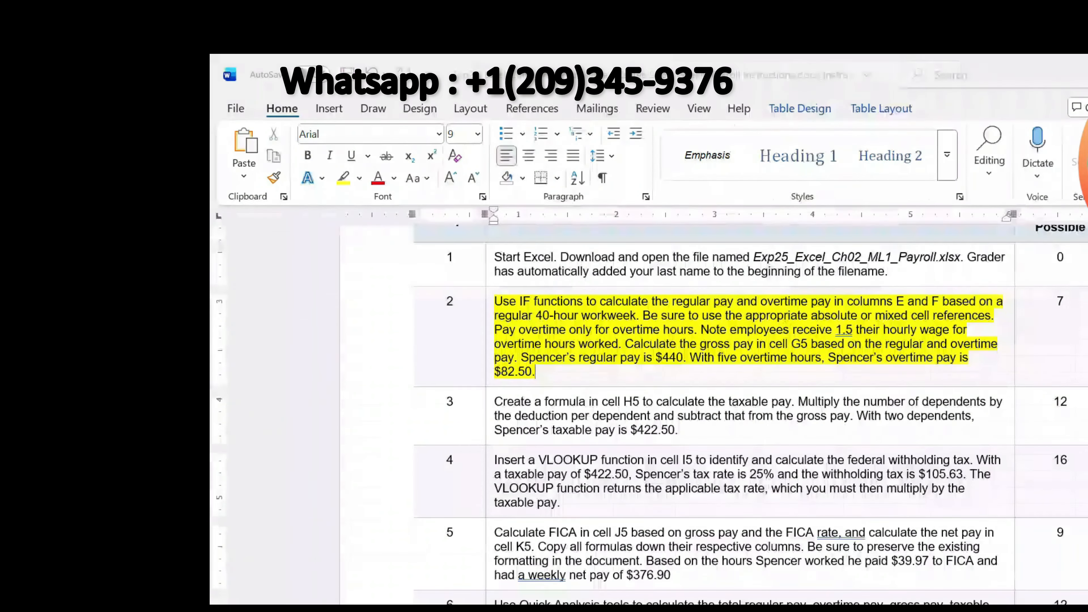
key(alt+Tab)
drag(614, 355, 613, 524)
key(ctrl+z)
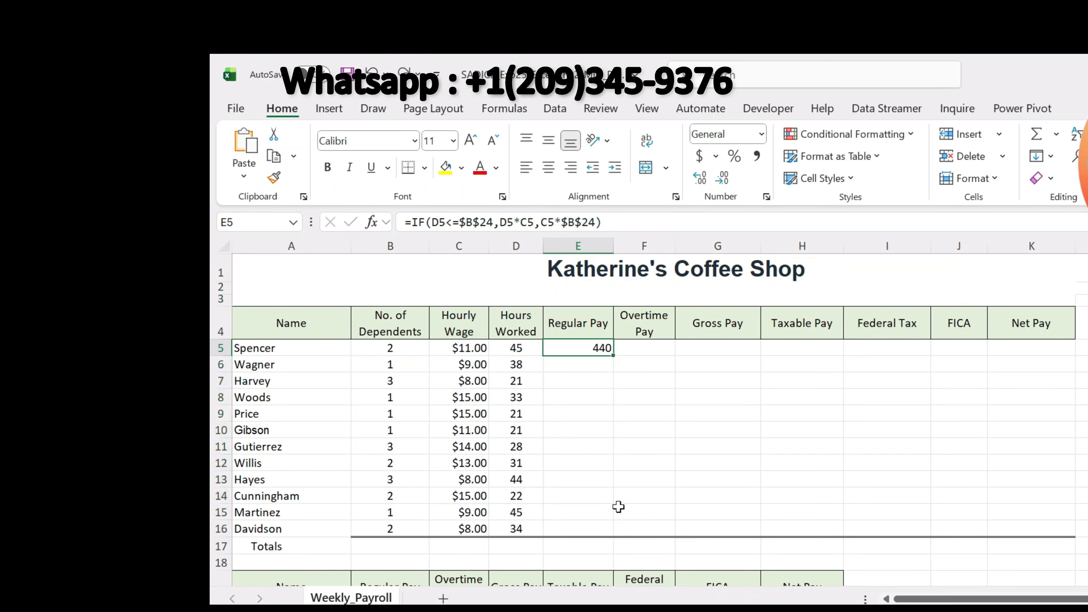
click(766, 527)
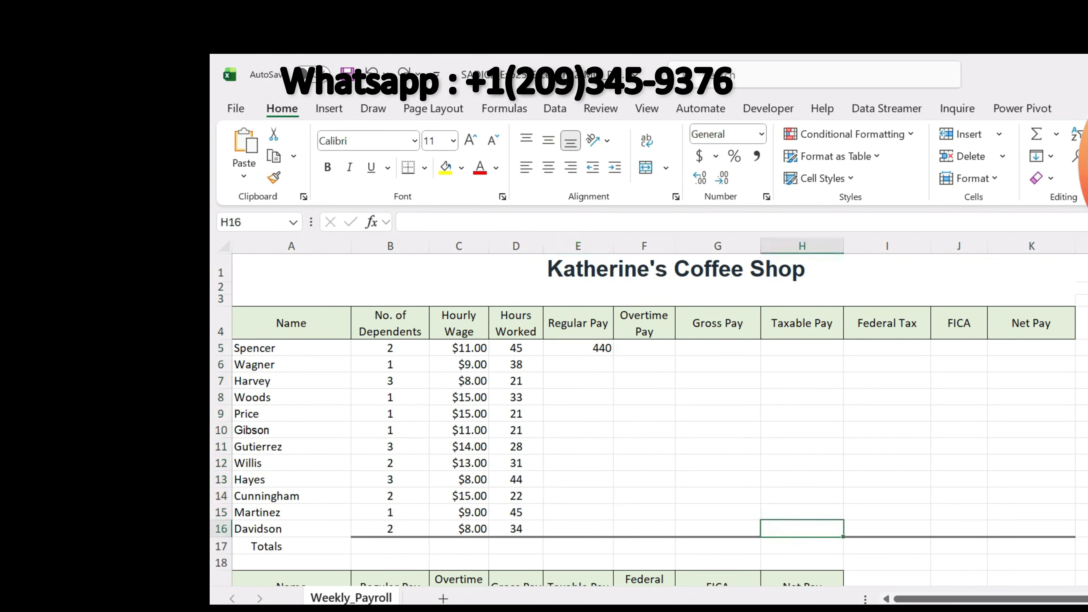
Review the overtime pay instruction in Word, return to Excel and start an IF function in F5 with its Function Arguments dialog open.
key(alt+Tab)
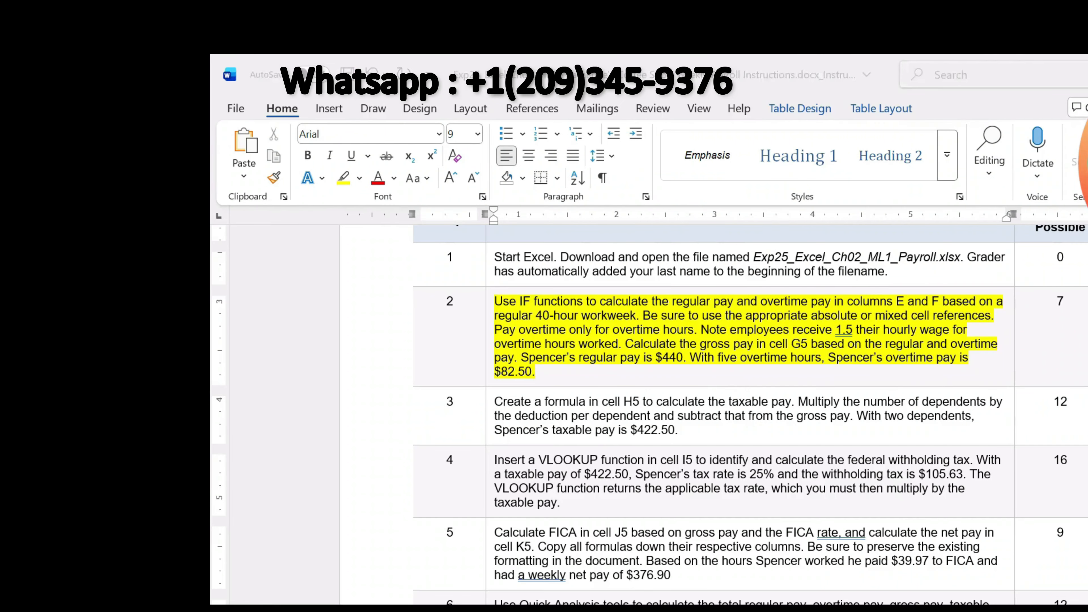
key(alt+Tab)
click(643, 348)
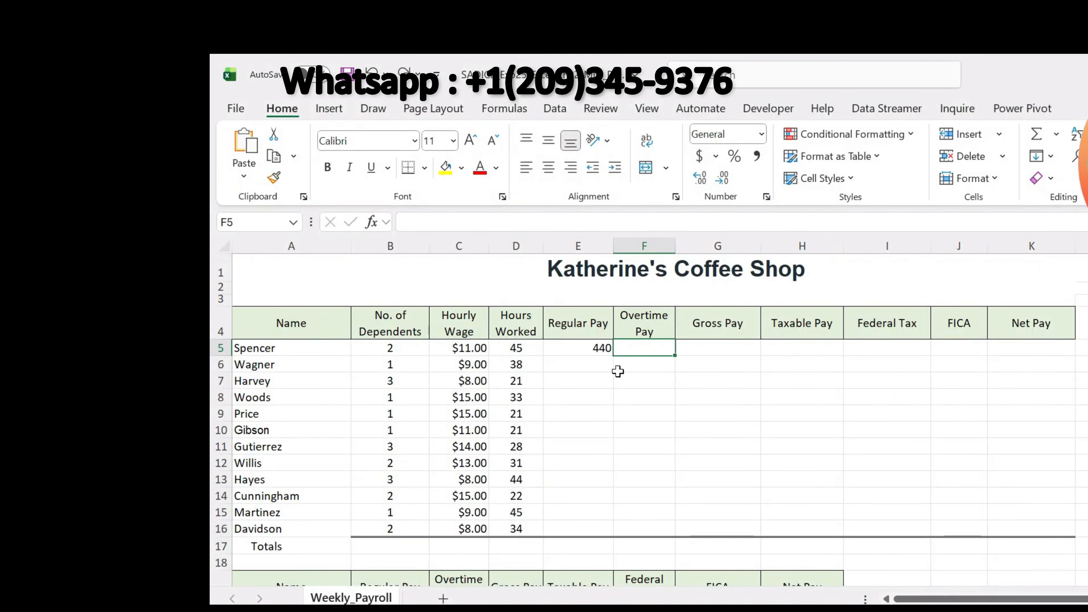
text(=)
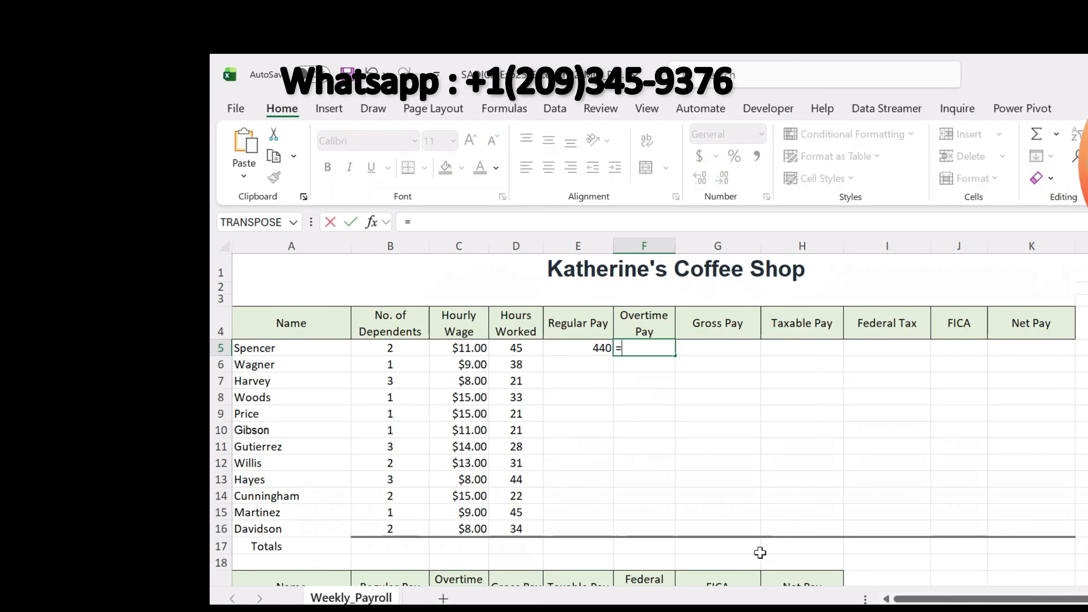
text(if()
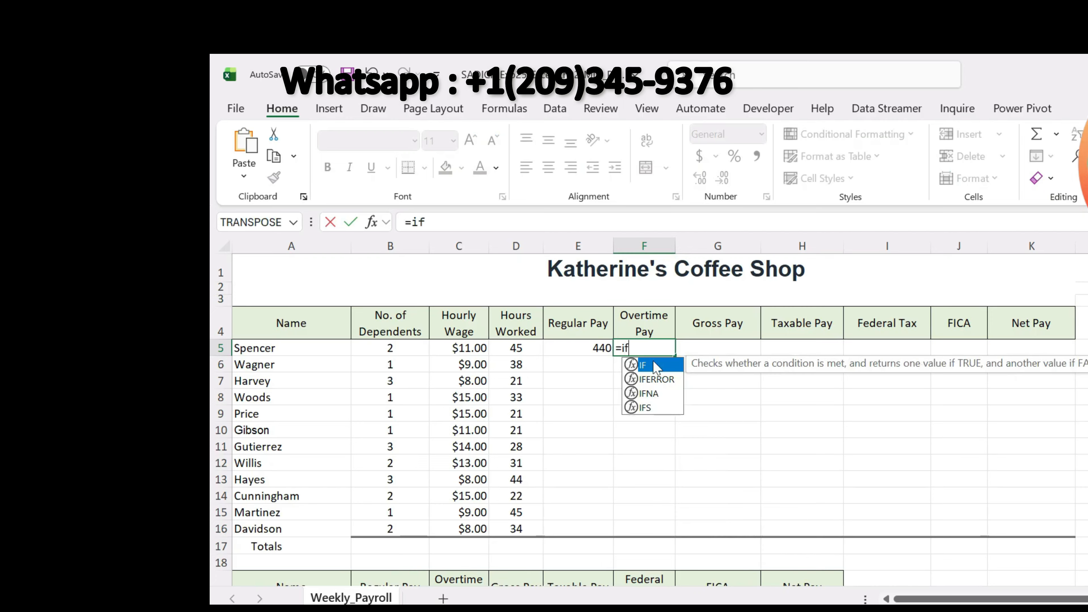
click(371, 221)
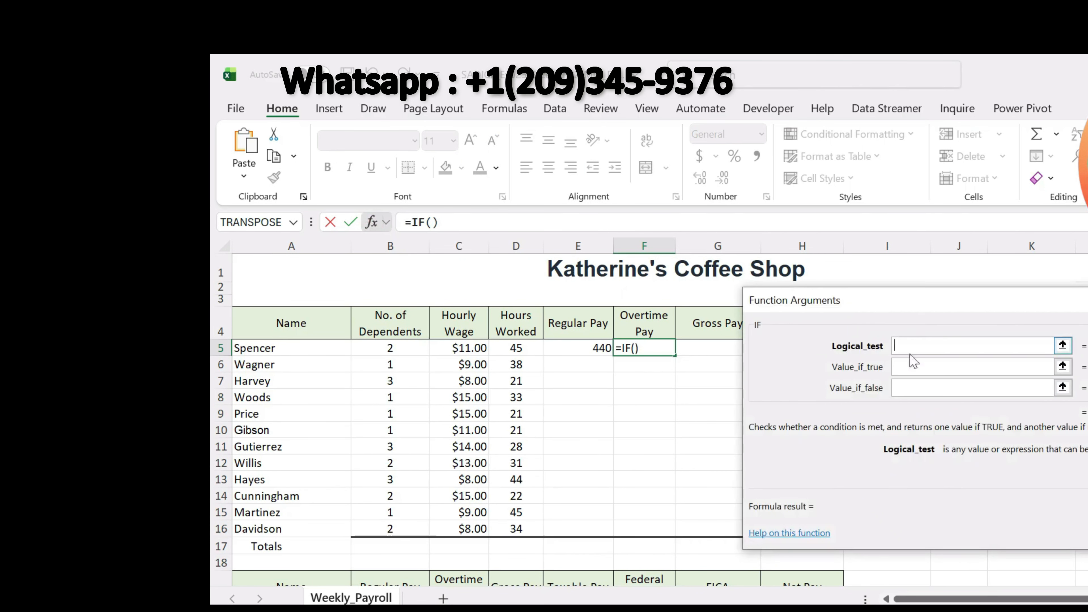
Set the IF logical test to D5>$B$24, comparing hours worked with an absolute reference to the base work hours.
click(909, 366)
click(523, 346)
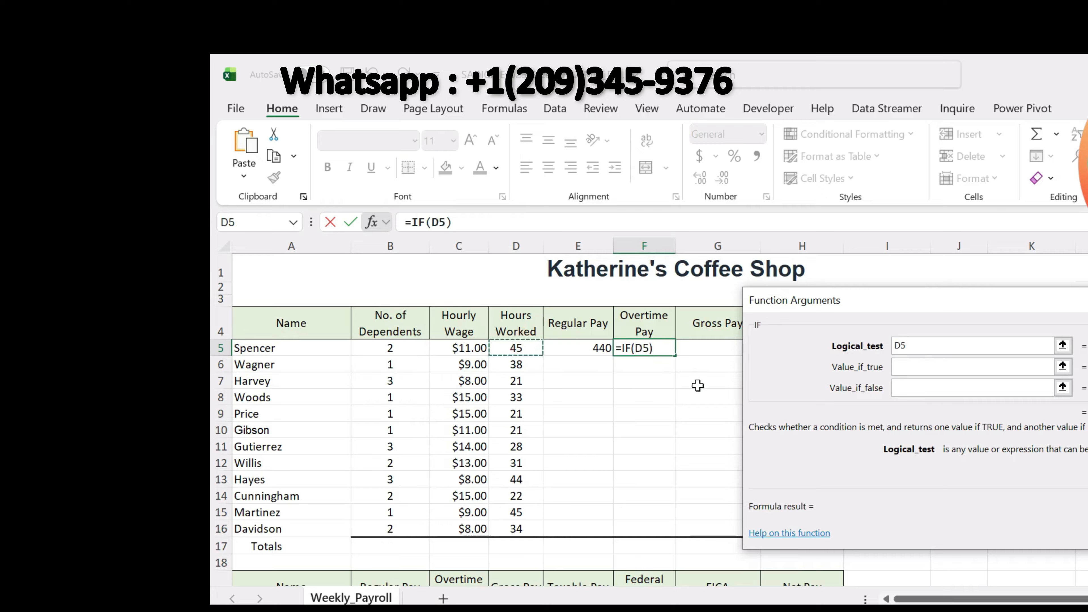
text(>)
scroll(557, 467, down, 2)
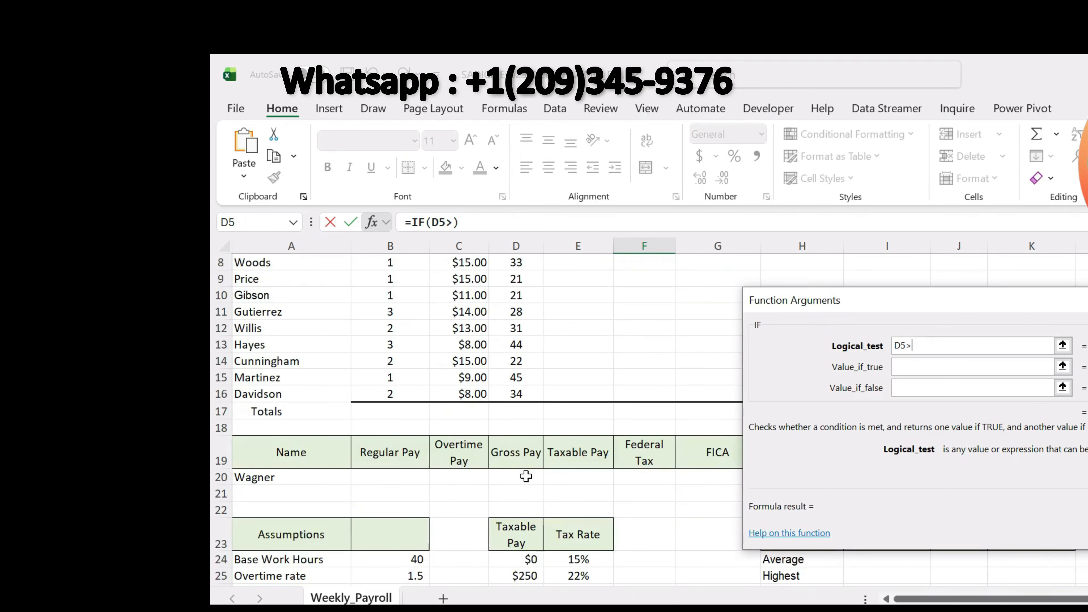
click(416, 562)
scroll(982, 403, up, 3)
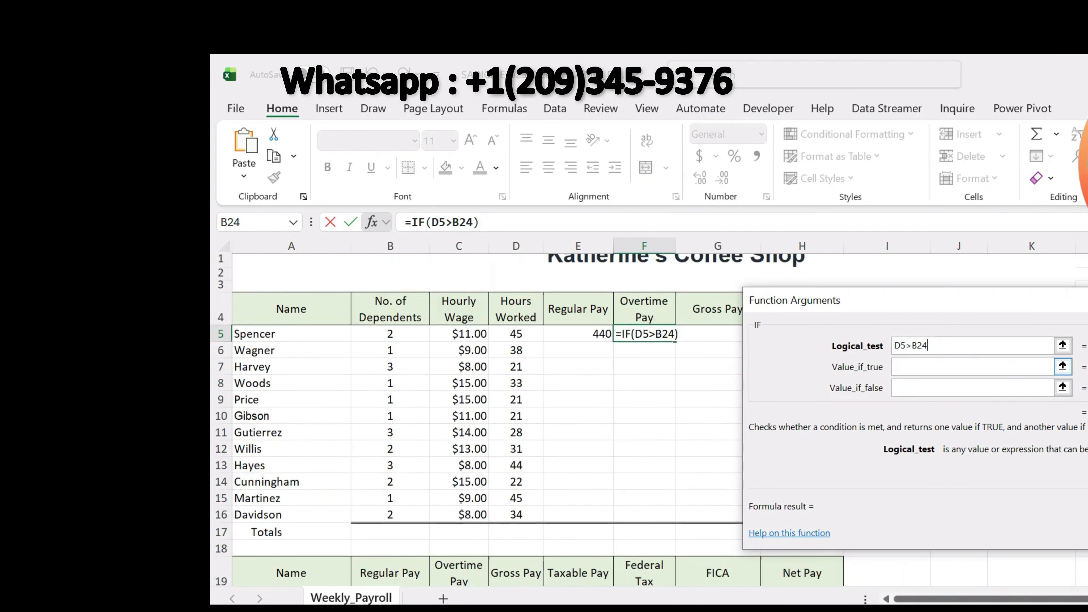
click(914, 346)
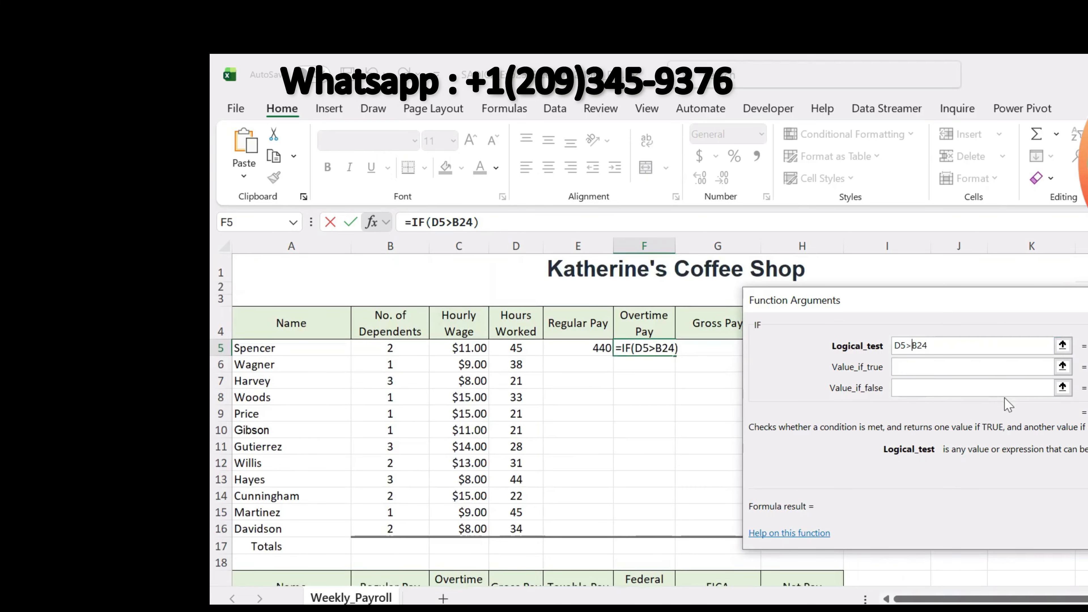
text($)
click(919, 345)
text($)
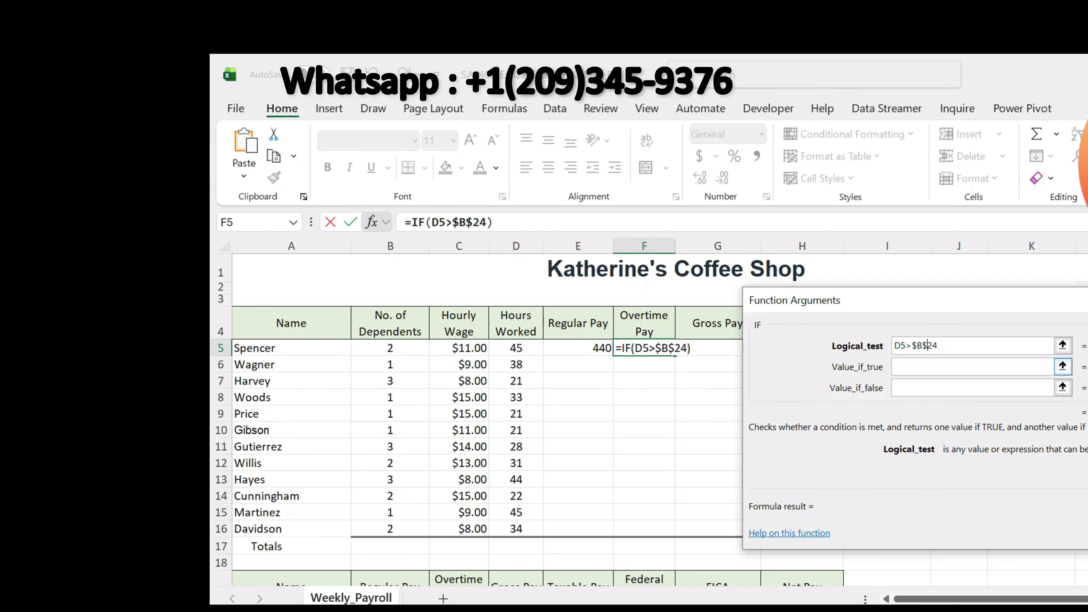
Move to the value if true argument and examine the hours worked alongside the base work hours and overtime rate assumptions.
scroll(455, 558, down, 3)
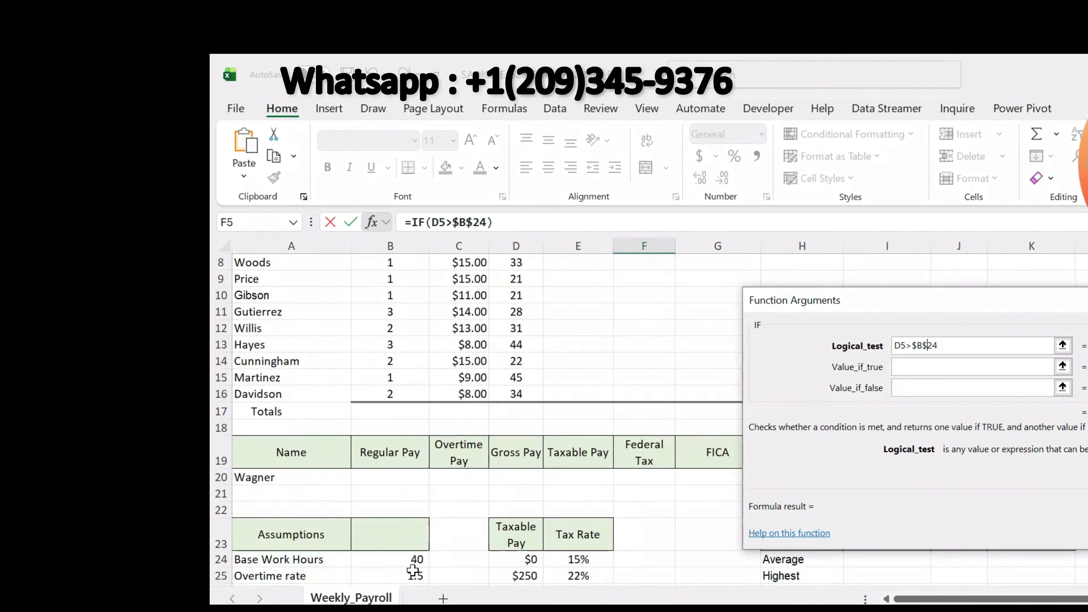
scroll(412, 570, up, 3)
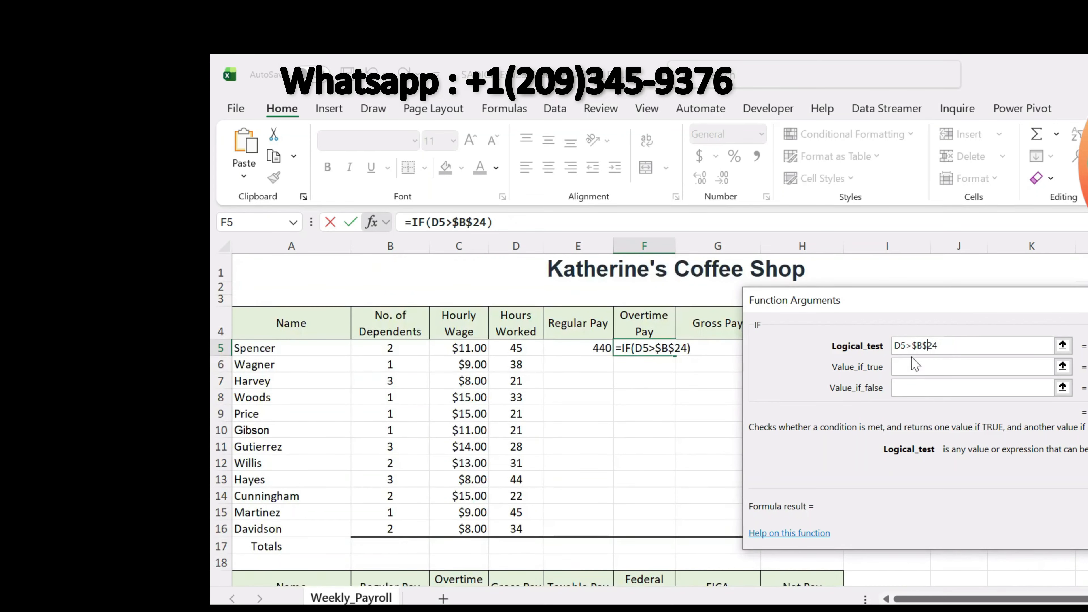
click(912, 366)
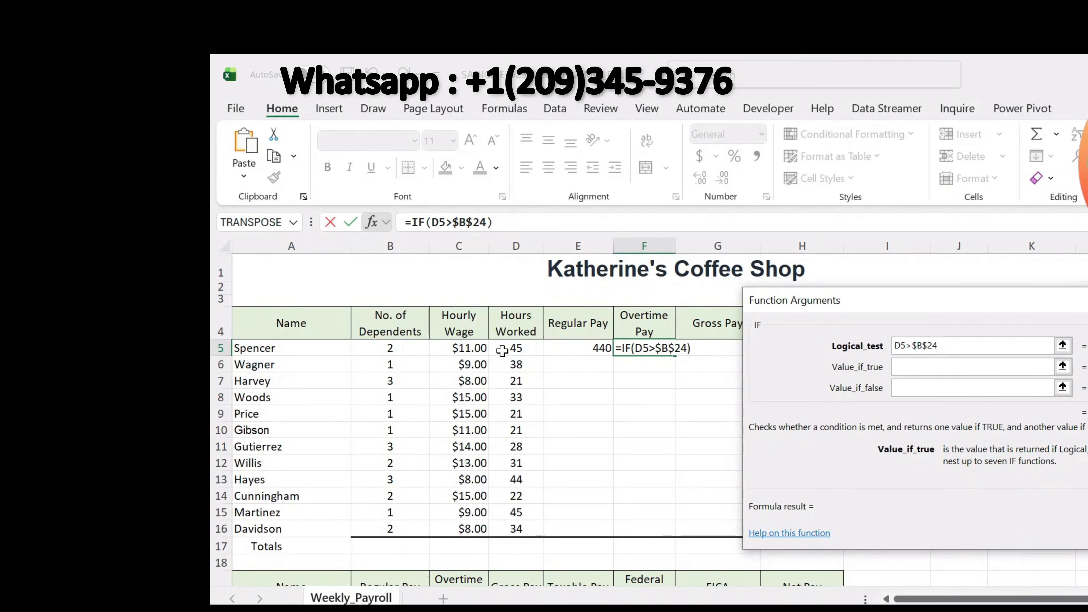
scroll(544, 407, down, 3)
scroll(513, 462, up, 3)
scroll(518, 366, down, 3)
scroll(611, 361, up, 2)
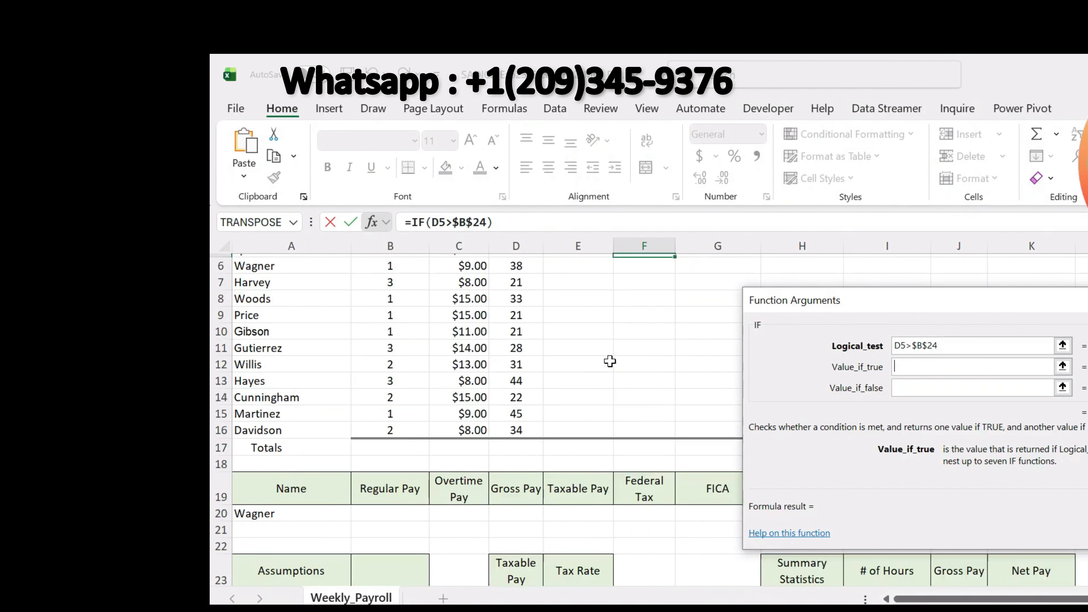
scroll(610, 361, up, 2)
Enter (D5-$B$24) in the value if true argument, subtracting the absolute base work hours from the hours worked.
click(516, 349)
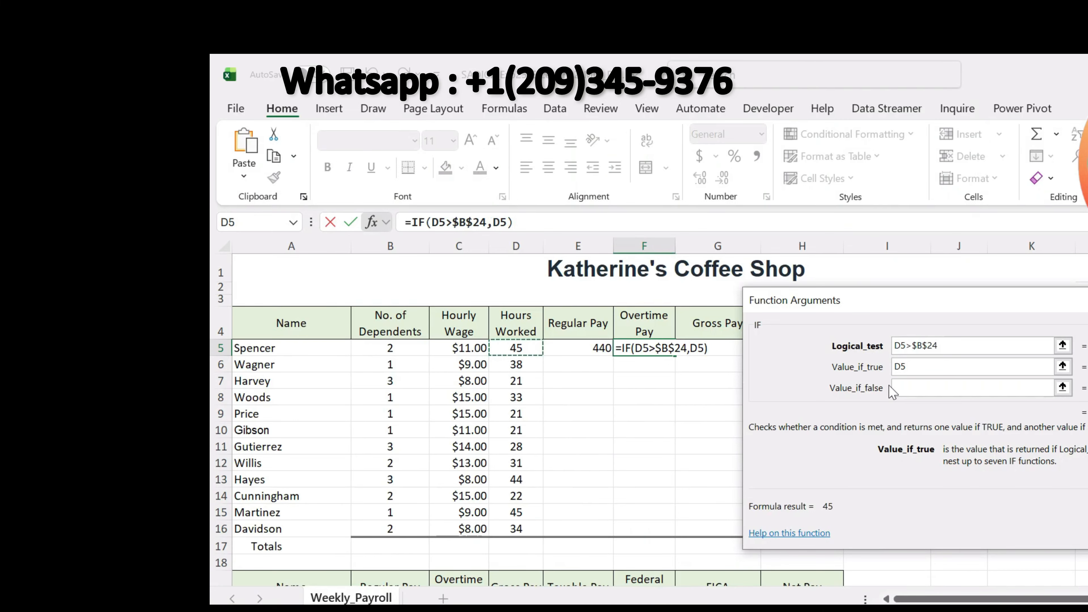
text(-)
scroll(441, 461, down, 4)
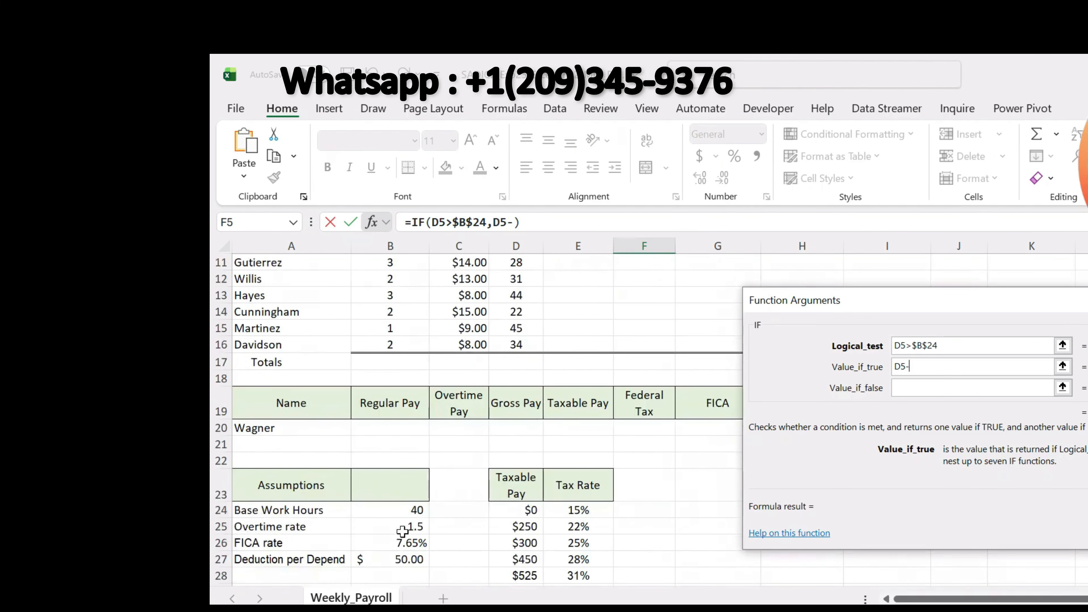
click(411, 510)
click(909, 366)
text($B24)
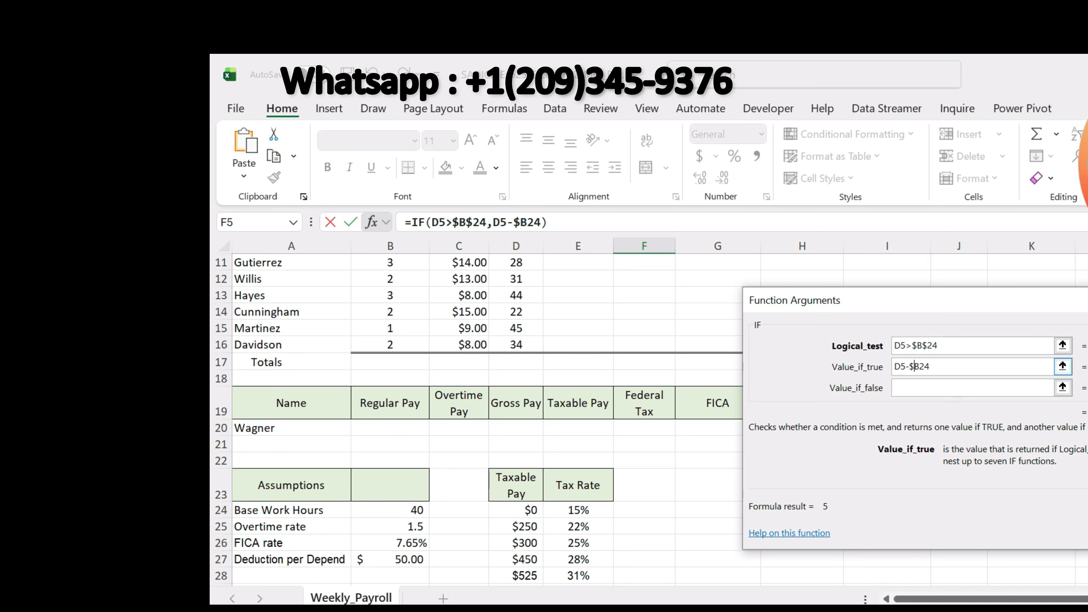
click(921, 367)
text($)
click(895, 368)
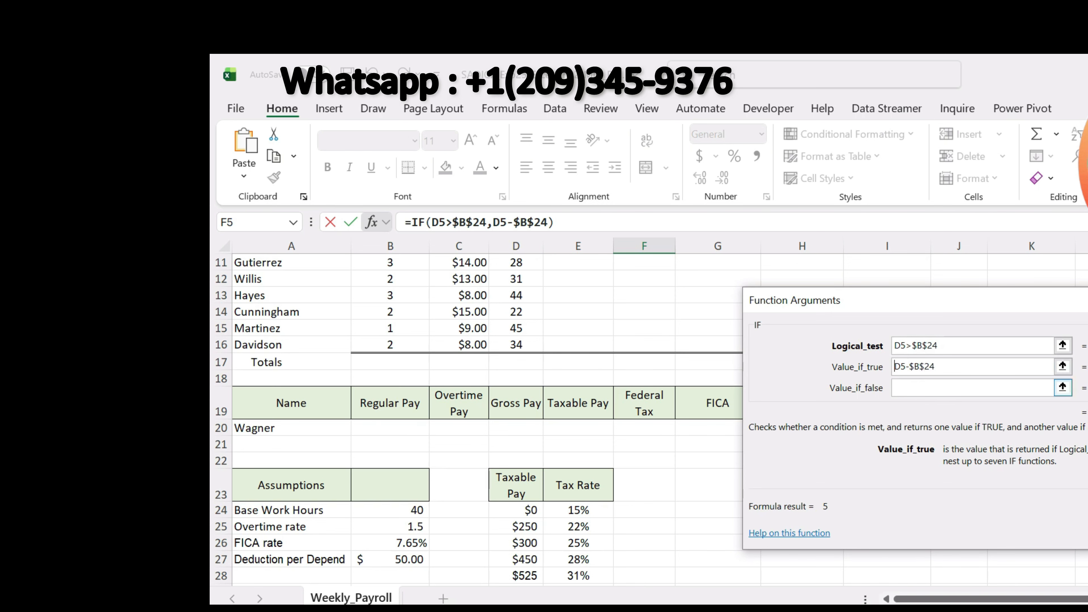
text(()
click(938, 366)
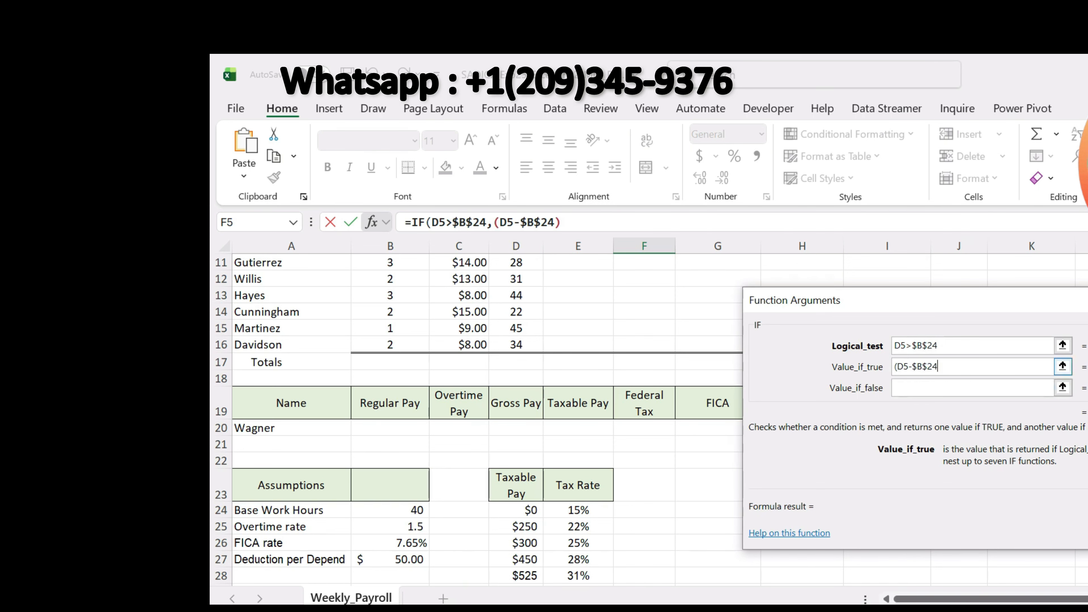
text())
Extend the value if true to (D5-$B$24)*C5*$B$25, multiplying by the hourly wage and an absolute reference to the overtime rate.
scroll(655, 415, up, 3)
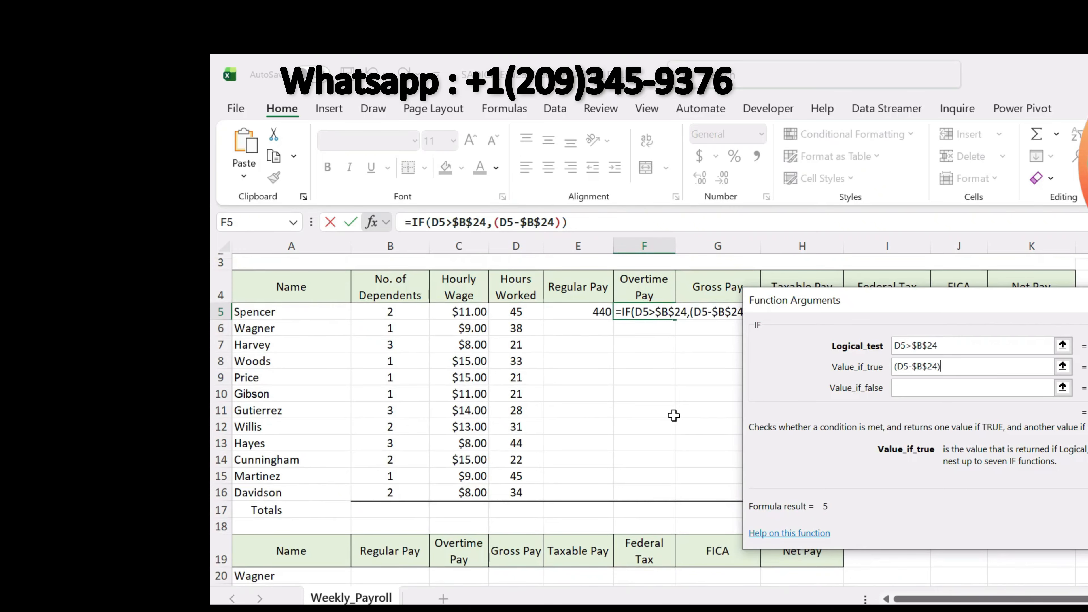
text(*)
click(460, 312)
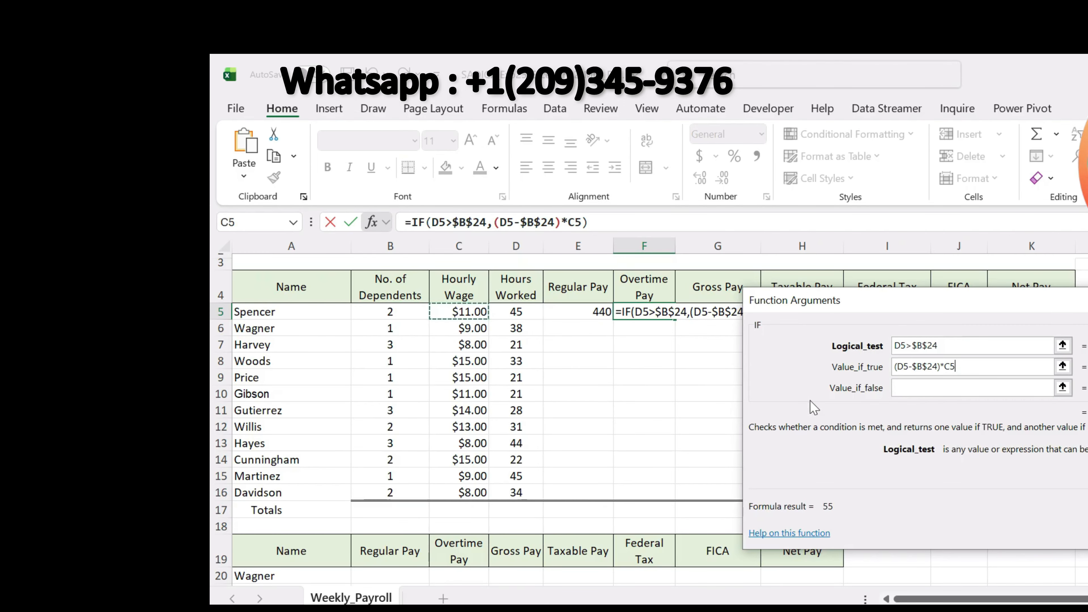
text(*)
scroll(565, 444, down, 4)
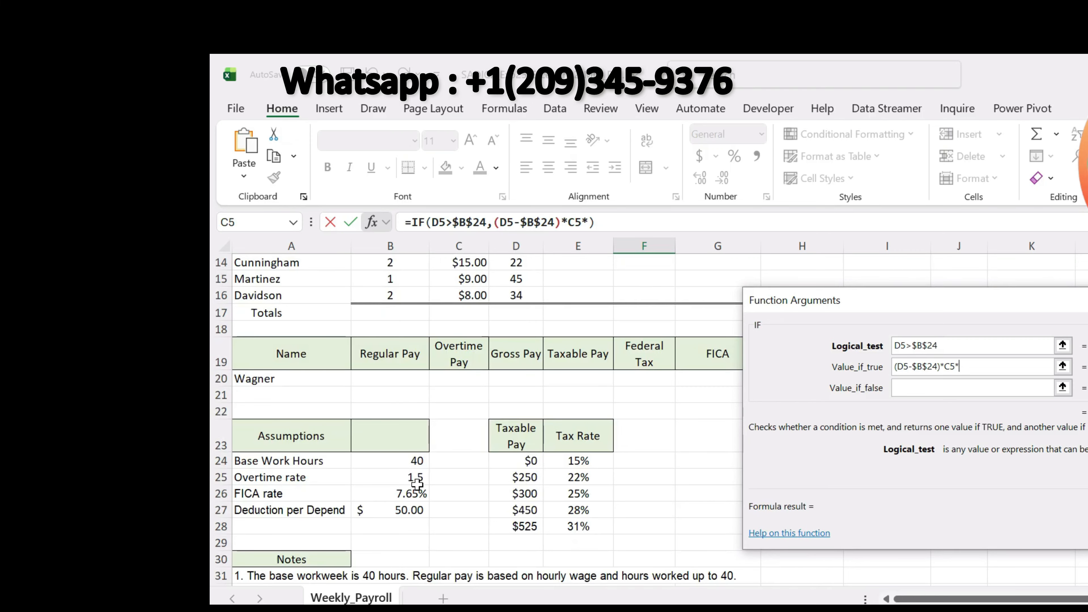
click(414, 478)
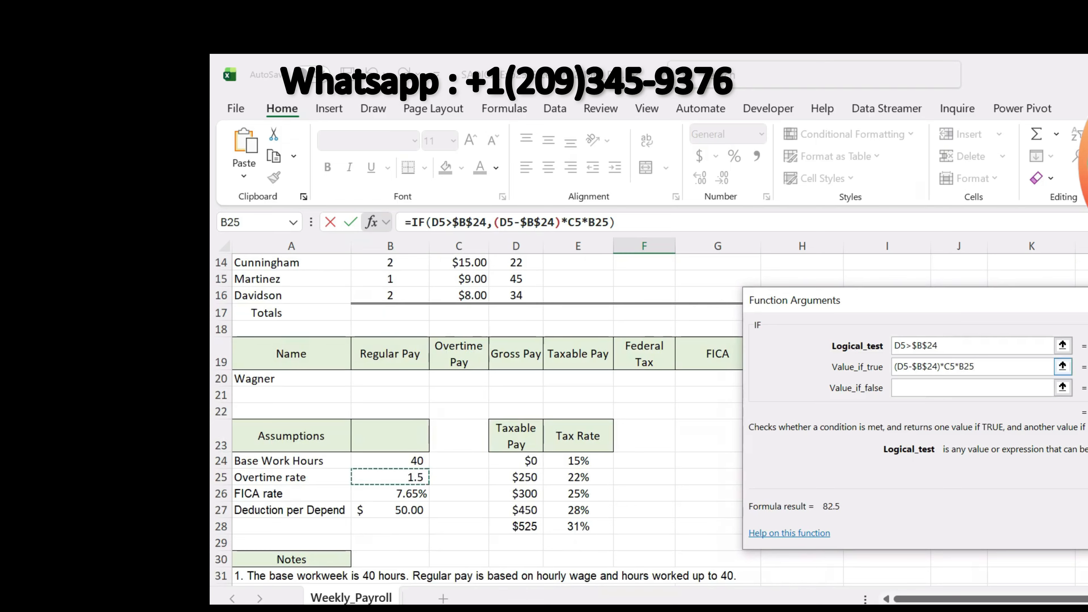
click(960, 367)
text($)
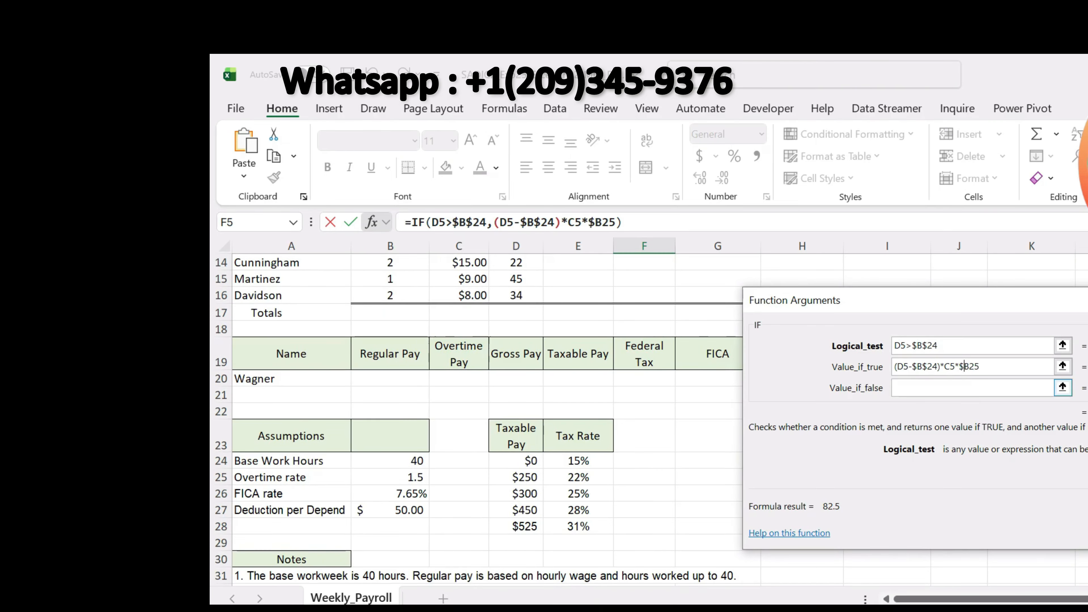
click(971, 366)
text($)
Set the value if false to 0, enter the finished overtime formula in F5, and check the pay formulas in E5 and F5.
click(962, 388)
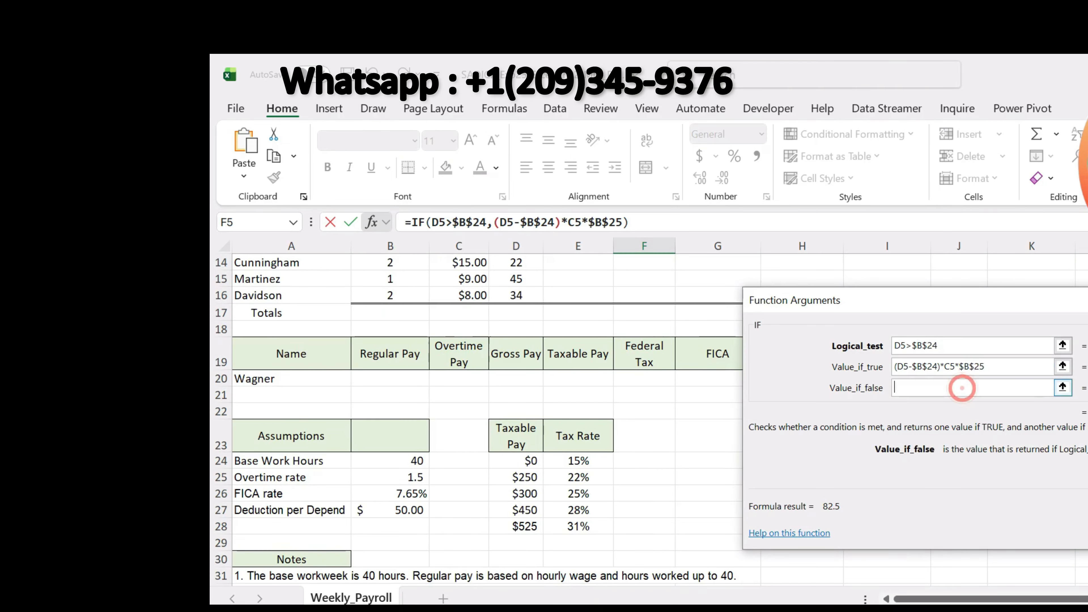
text(0)
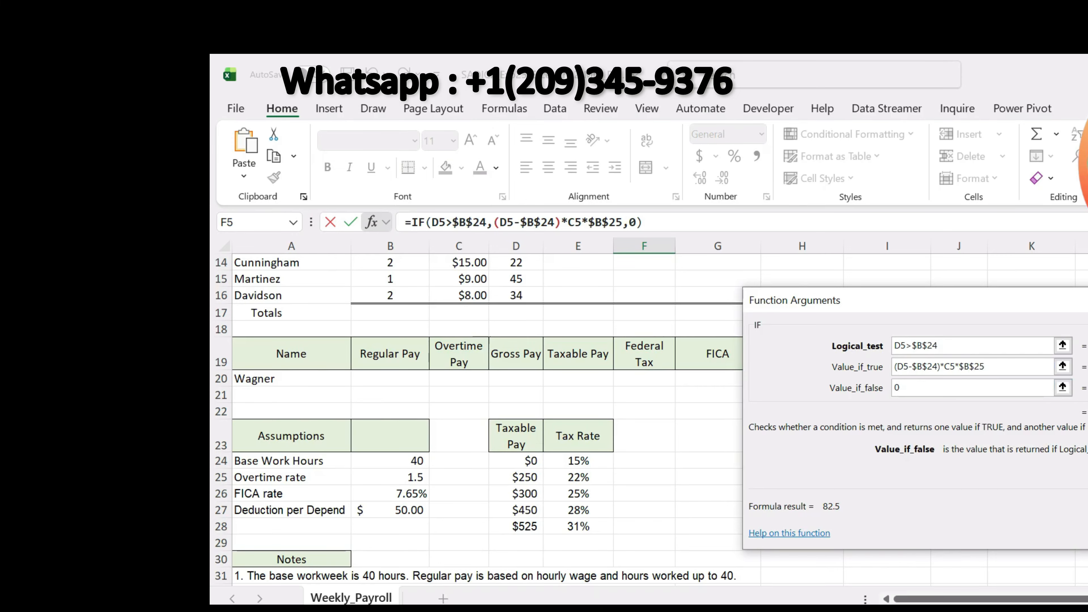
key(Return)
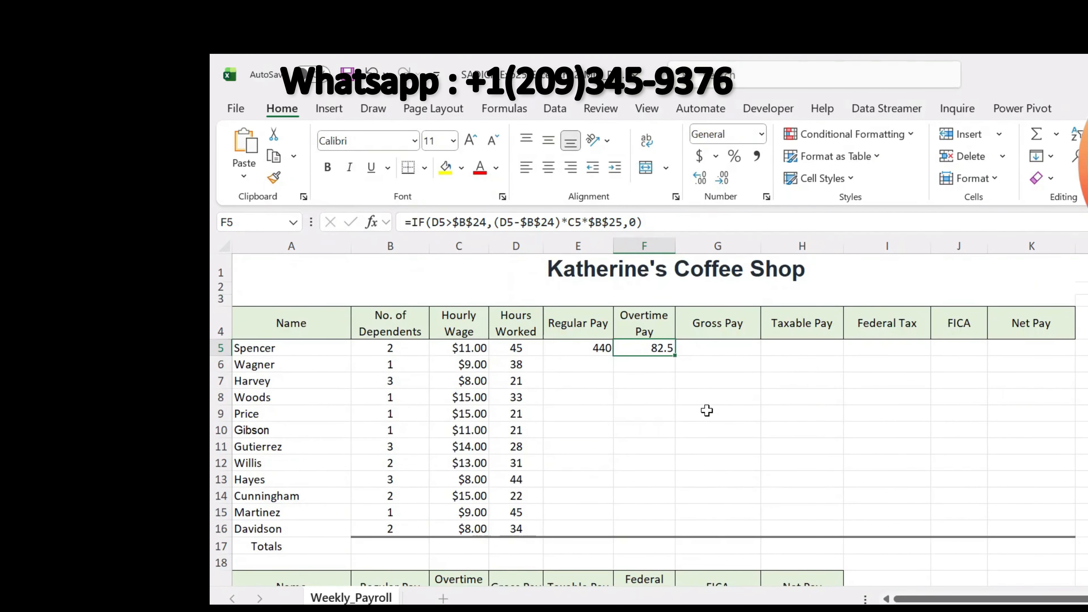
click(706, 397)
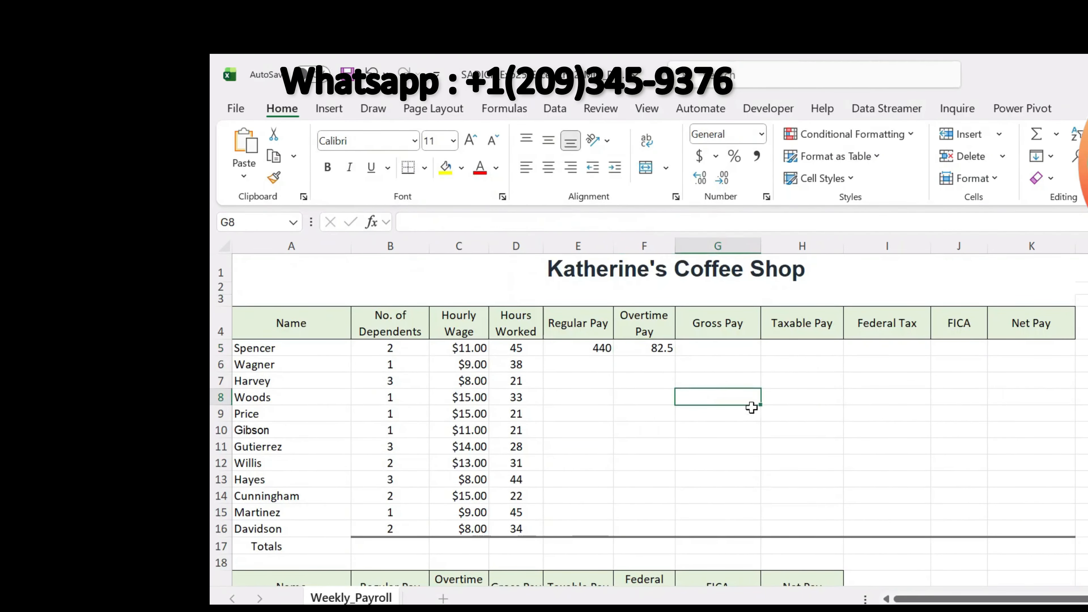
click(596, 356)
click(656, 348)
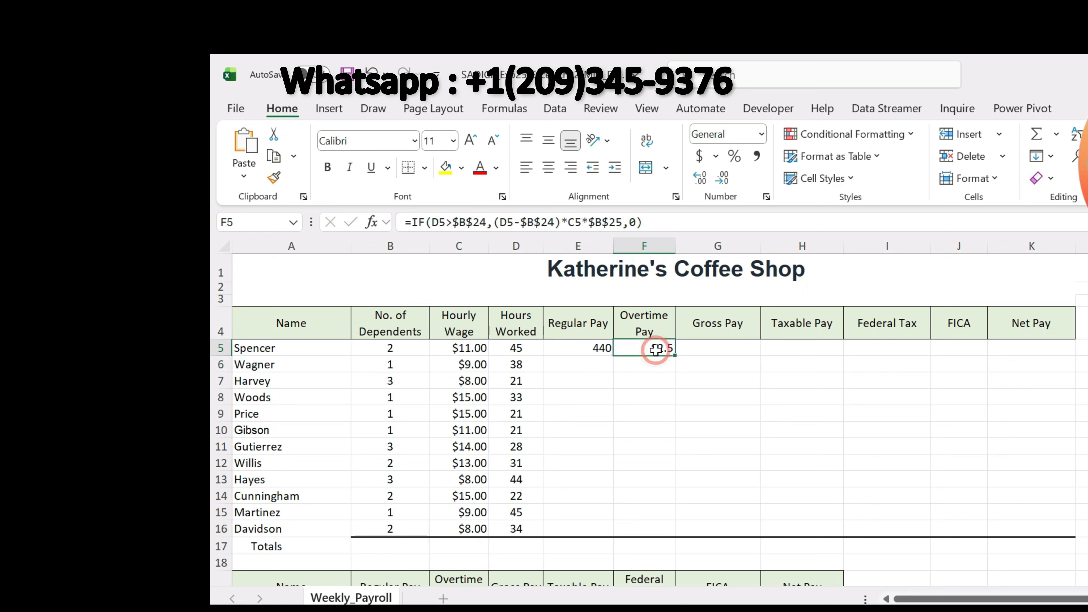
Recheck instruction 2 in the Word document, then calculate the gross pay in G5 of the Excel sheet with =E5+F5.
key(alt+Tab)
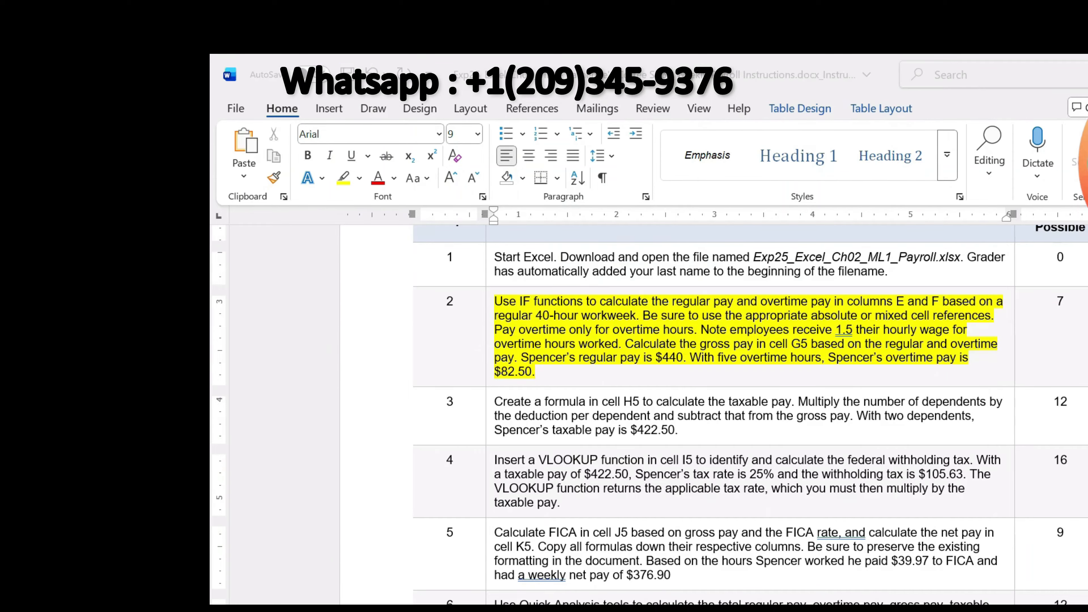
key(alt+Tab)
click(701, 350)
text(=)
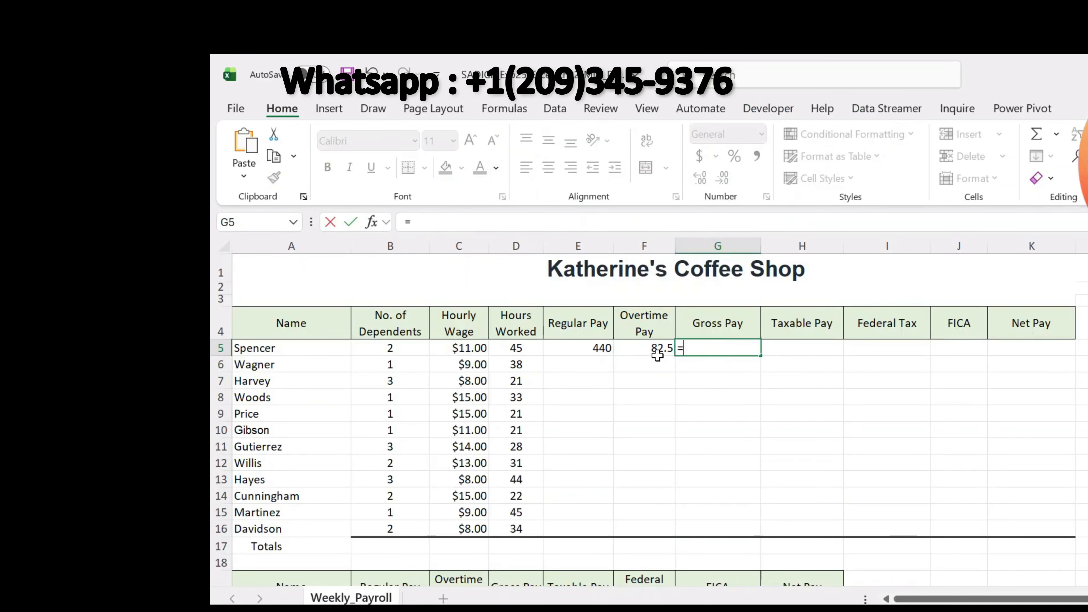
click(593, 348)
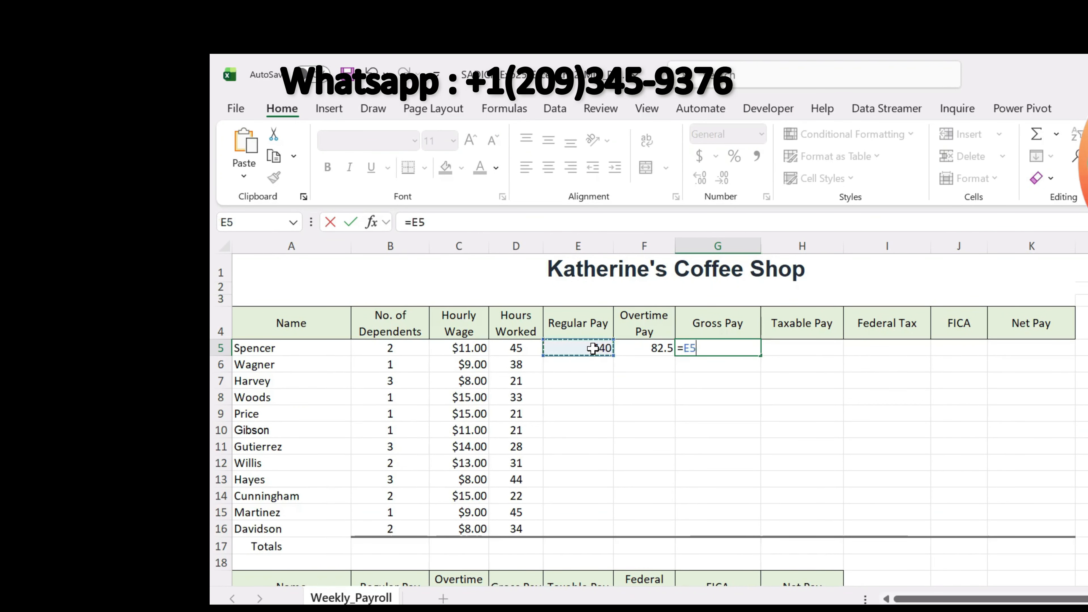
text(+)
click(647, 351)
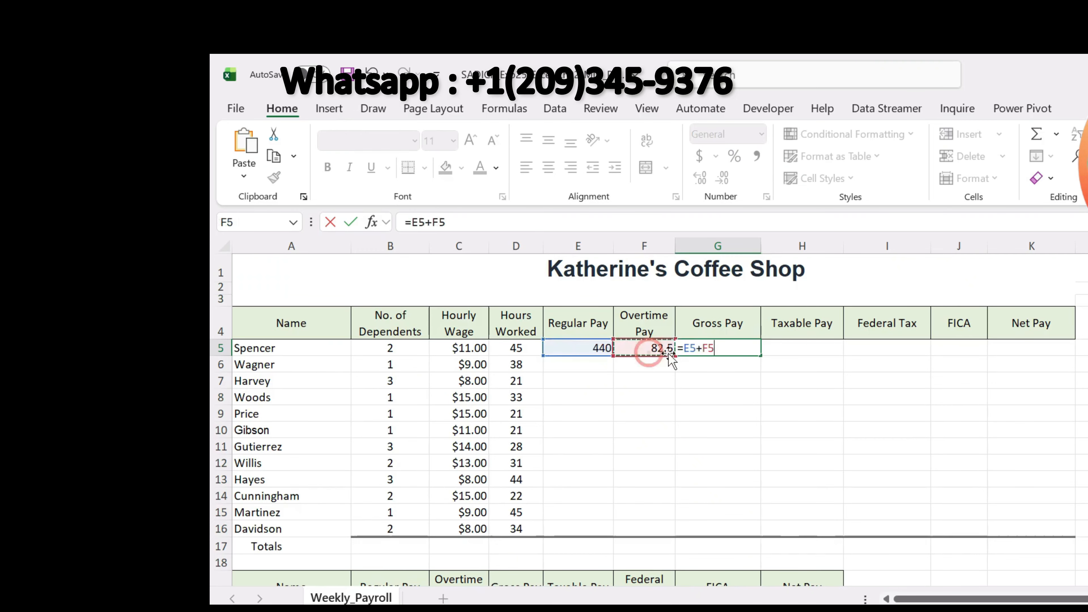
key(Return)
click(740, 348)
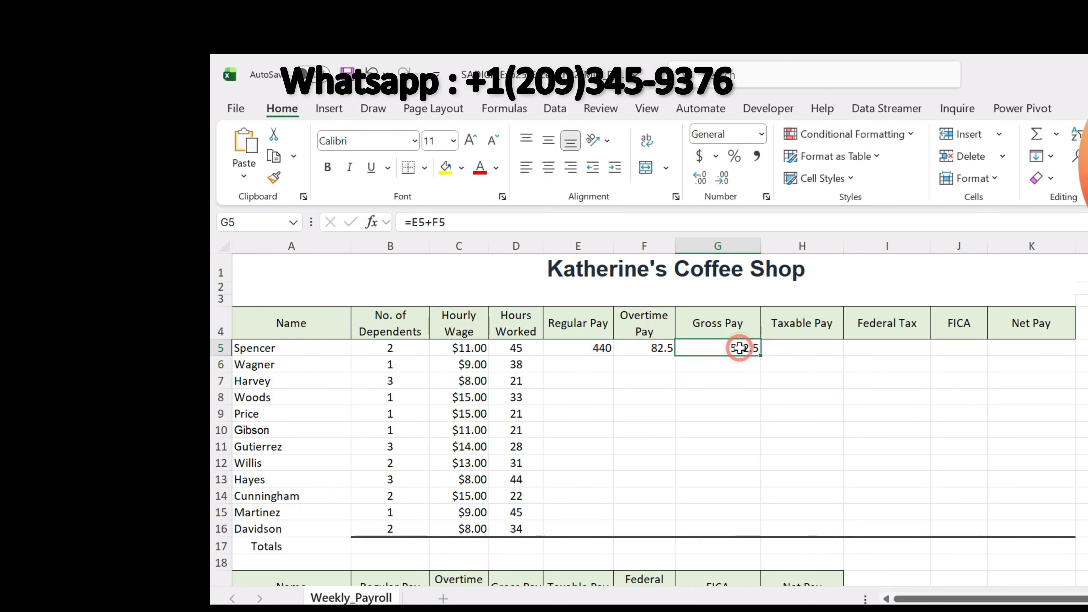
click(792, 407)
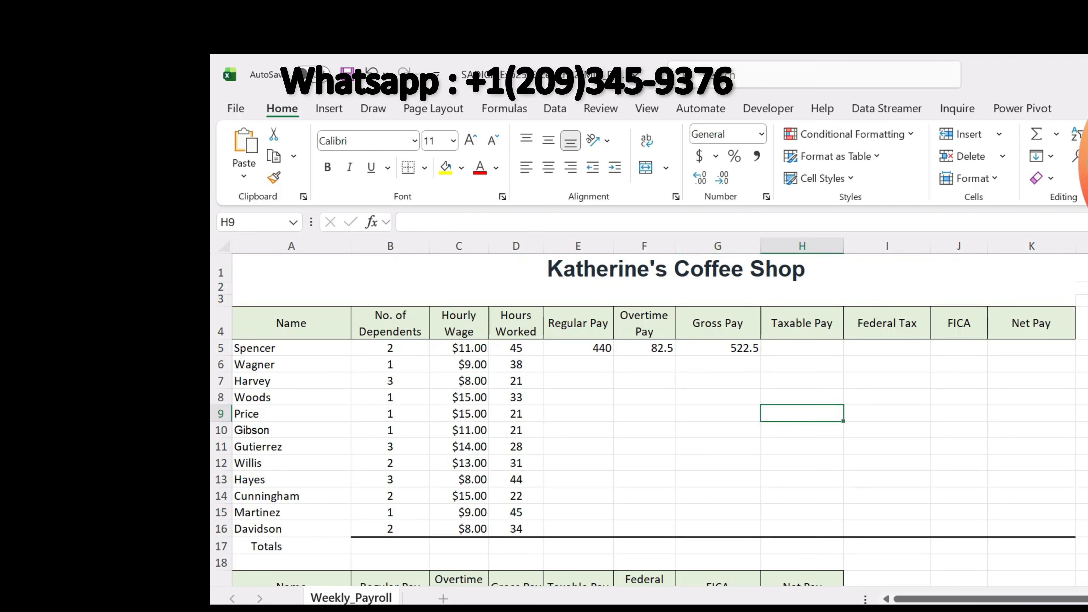
Switch to the Word instructions and undo the yellow highlight on instruction 2.
key(alt+Tab)
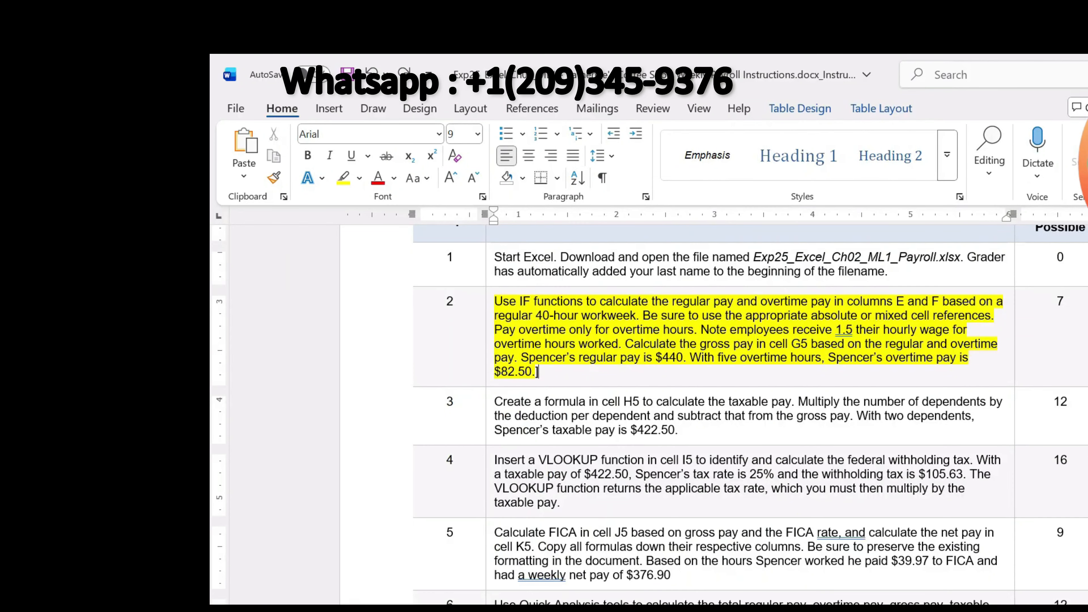
key(ctrl+z)
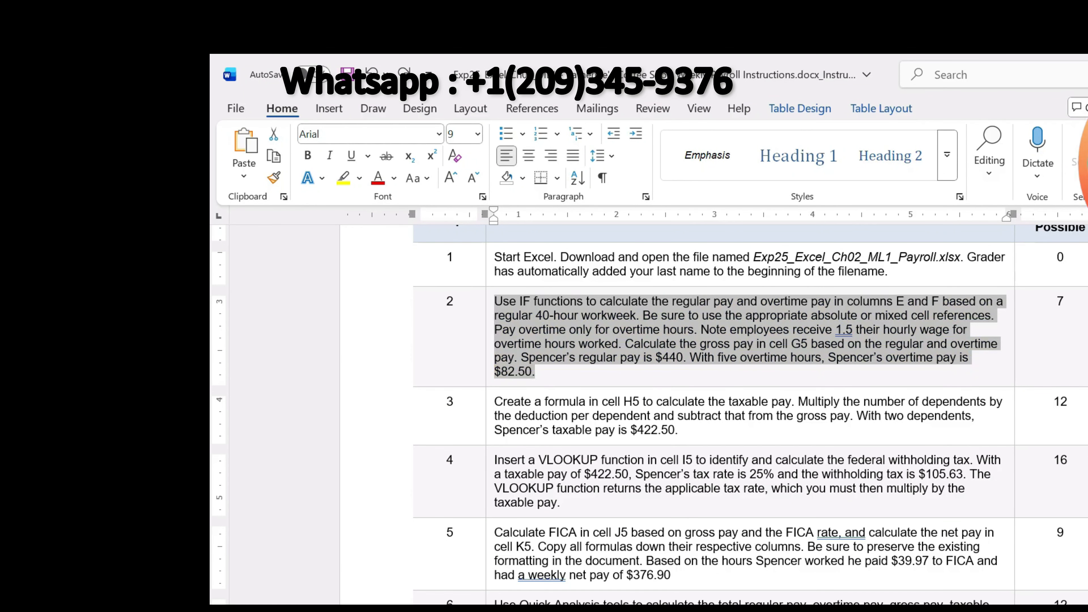
click(726, 432)
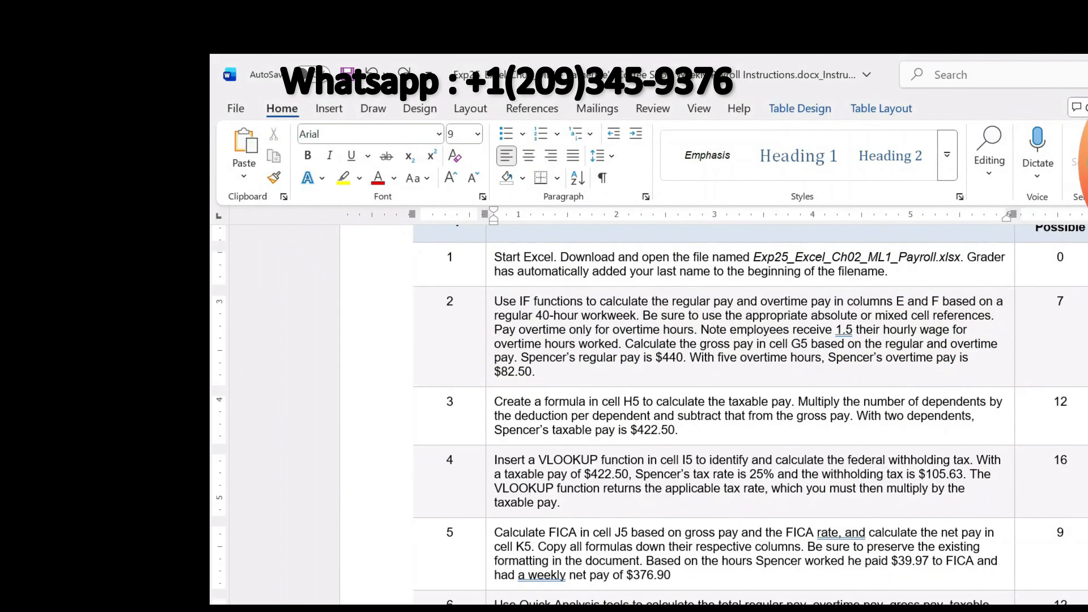
Highlight the full text of instruction 3, about the taxable pay formula in H5, in yellow and read it.
scroll(729, 416, down, 3)
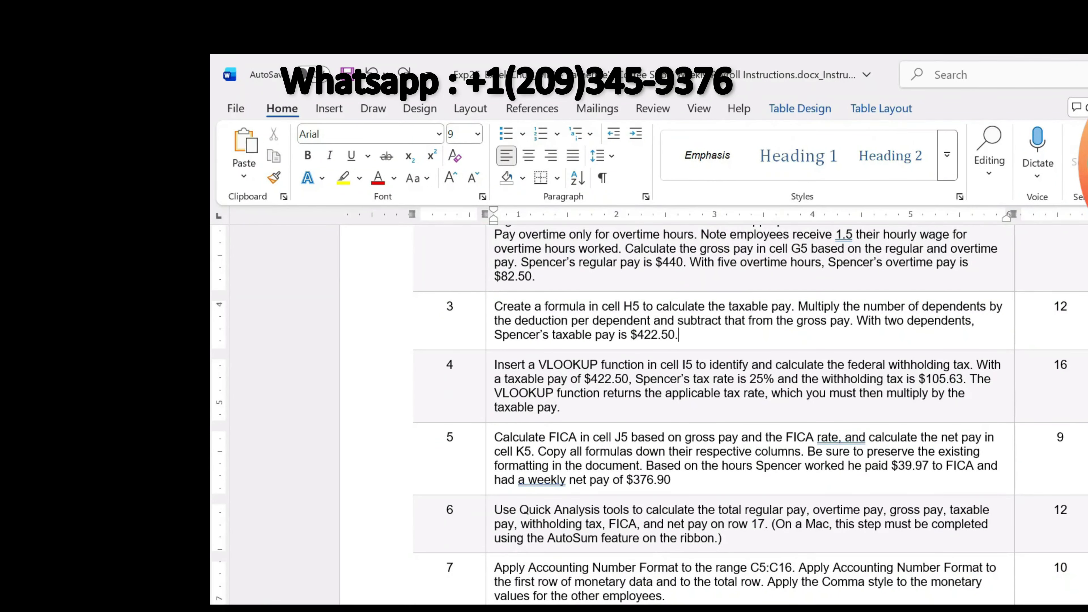
drag(682, 335, 494, 307)
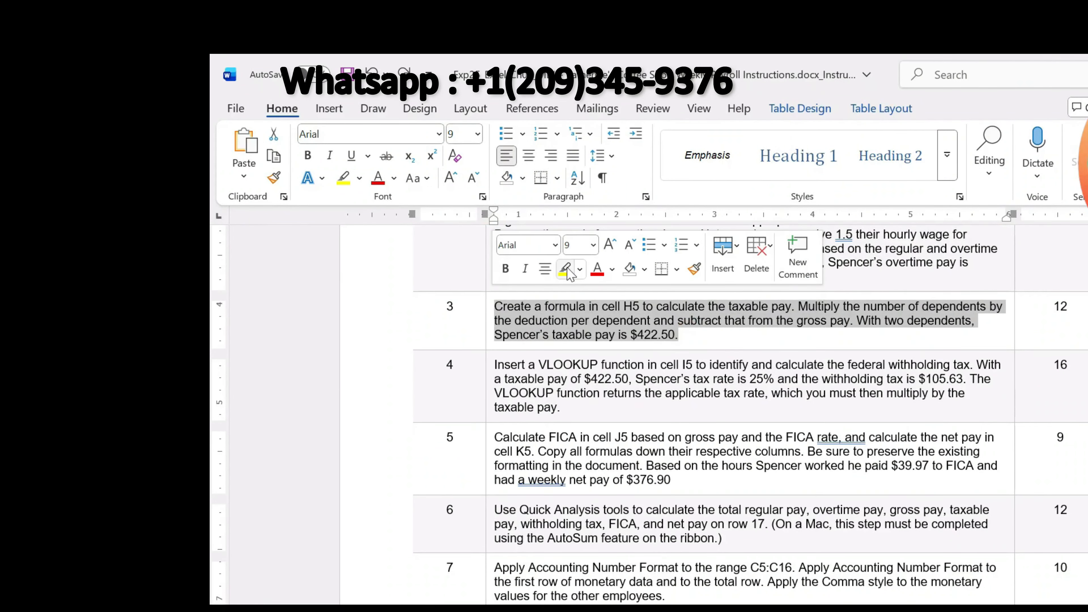
click(565, 269)
click(568, 320)
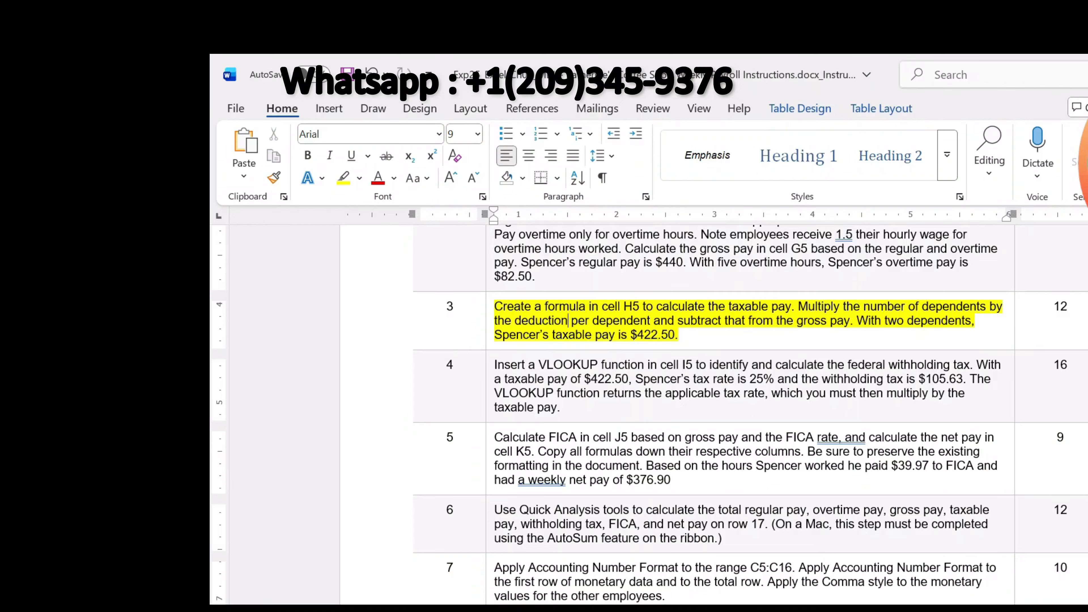
click(696, 341)
Switch back to the Excel payroll sheet and start the taxable pay formula in H5 with =(B5, referencing the number of dependents.
key(alt+Tab)
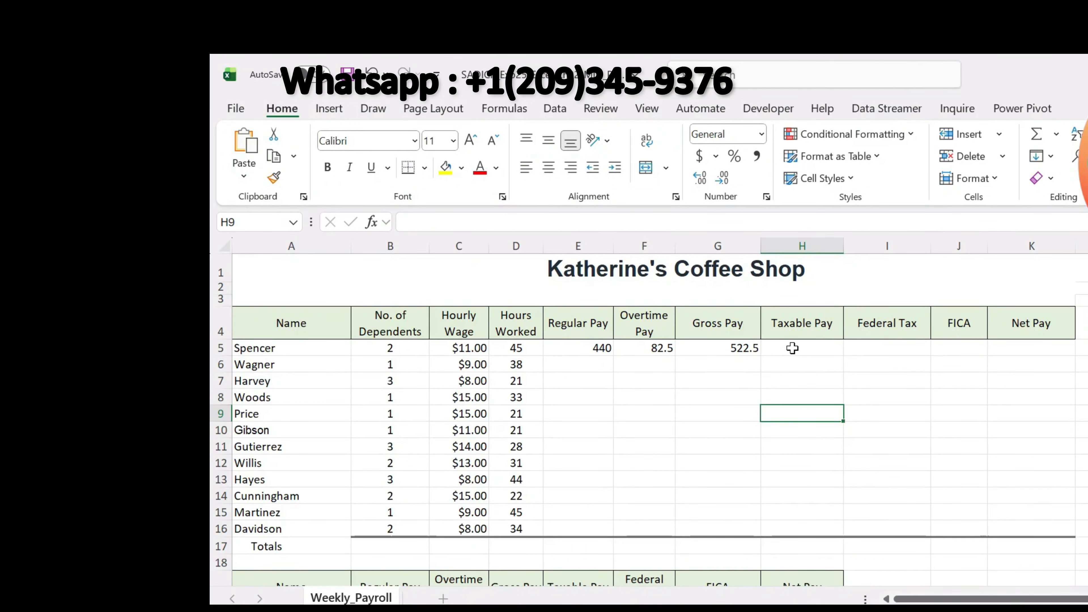
click(793, 348)
text(=)
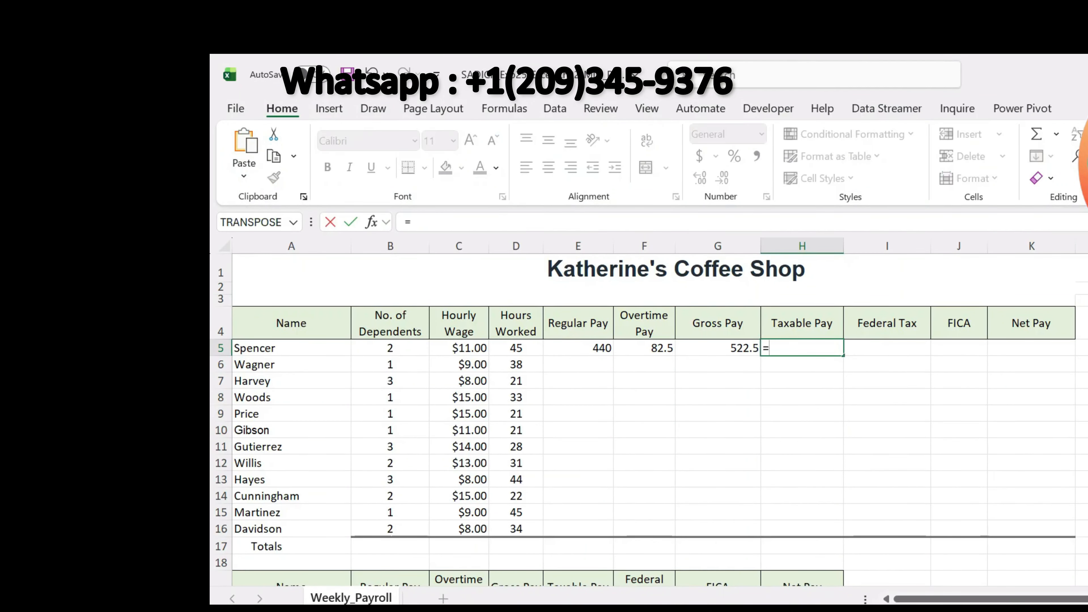
text(()
click(387, 347)
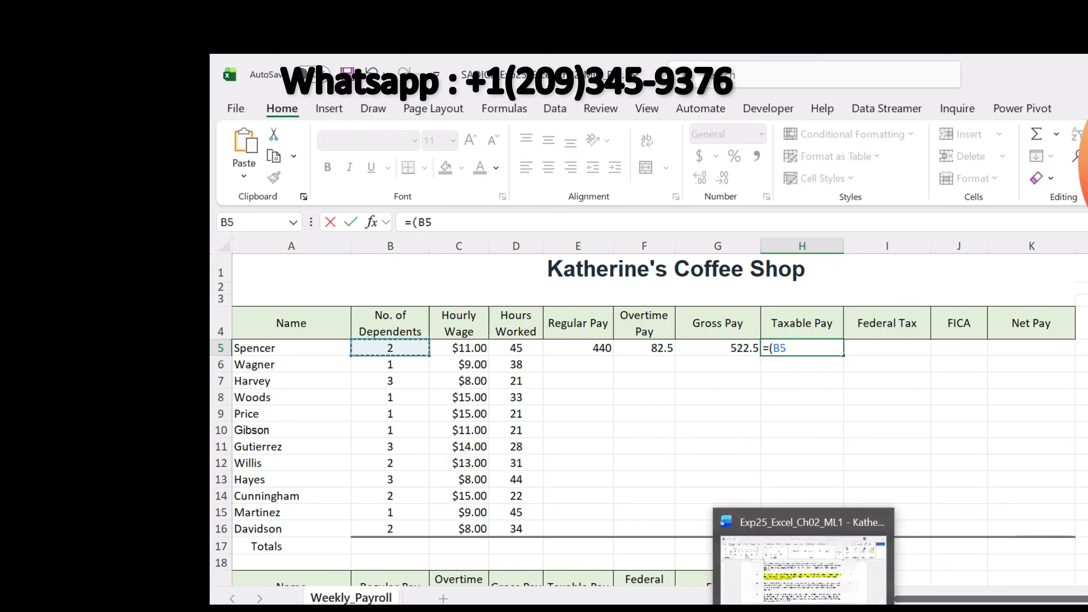
Examine the assumptions table and reread instruction 3 in Word to find the deduction that multiplies the number of dependents.
scroll(657, 503, down, 3)
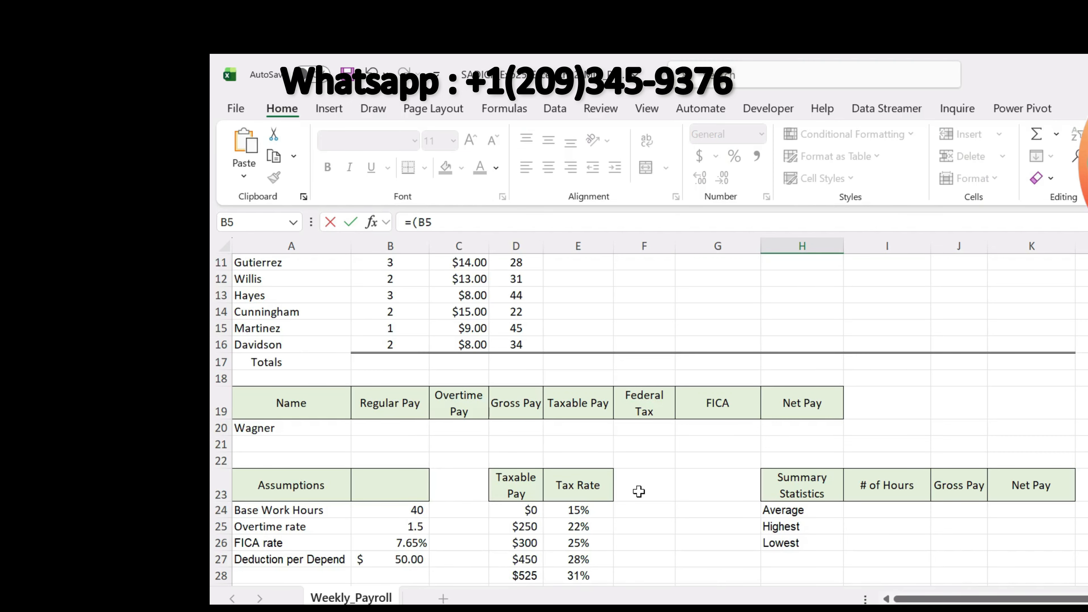
scroll(638, 492, down, 1)
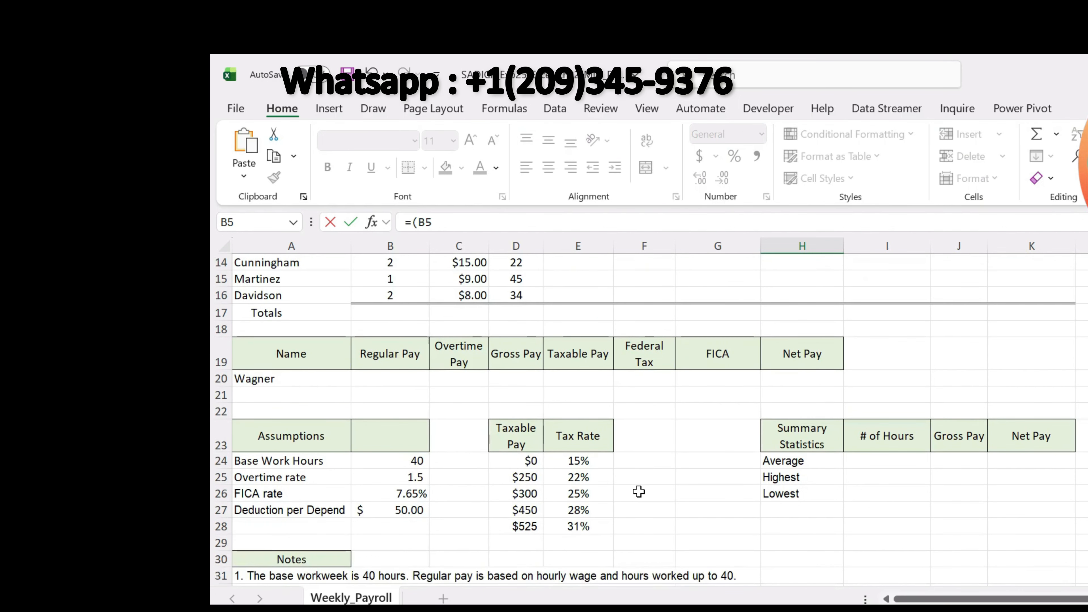
scroll(638, 491, up, 3)
scroll(639, 491, down, 3)
scroll(639, 492, up, 4)
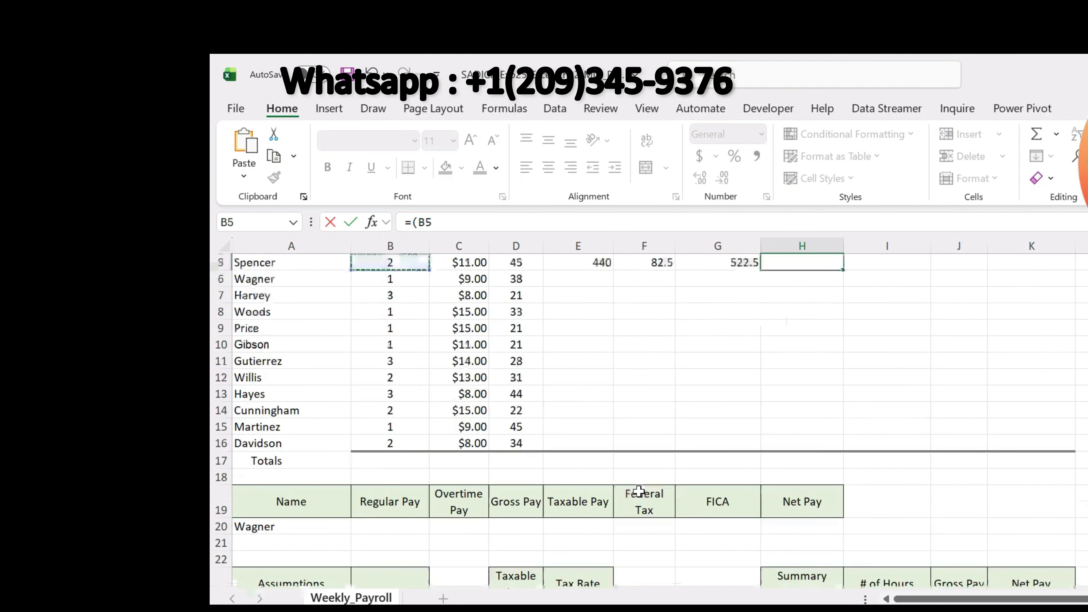
key(alt+Tab)
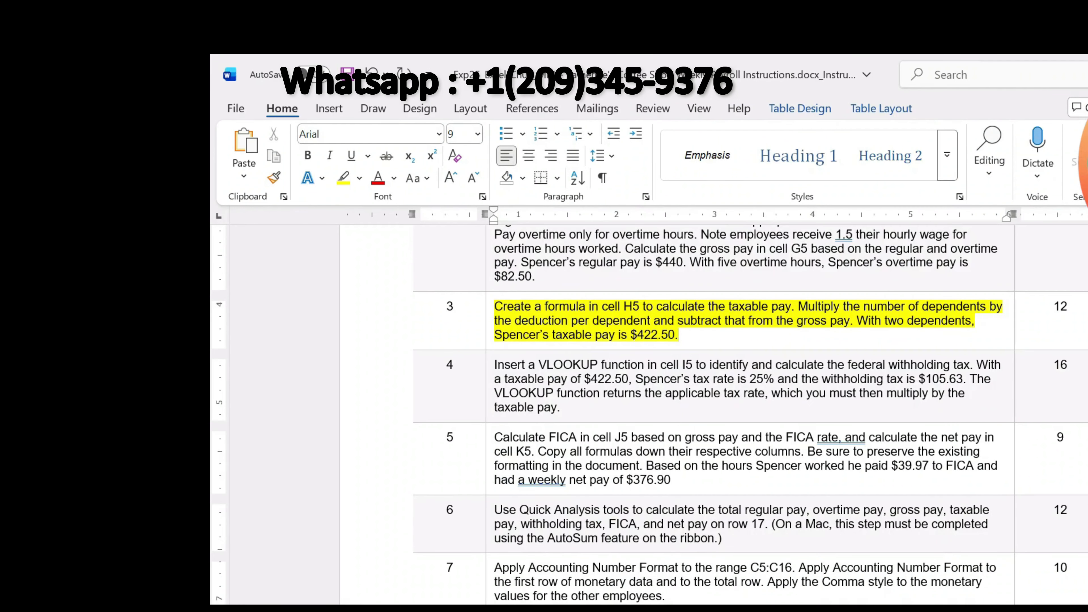
key(alt+Tab)
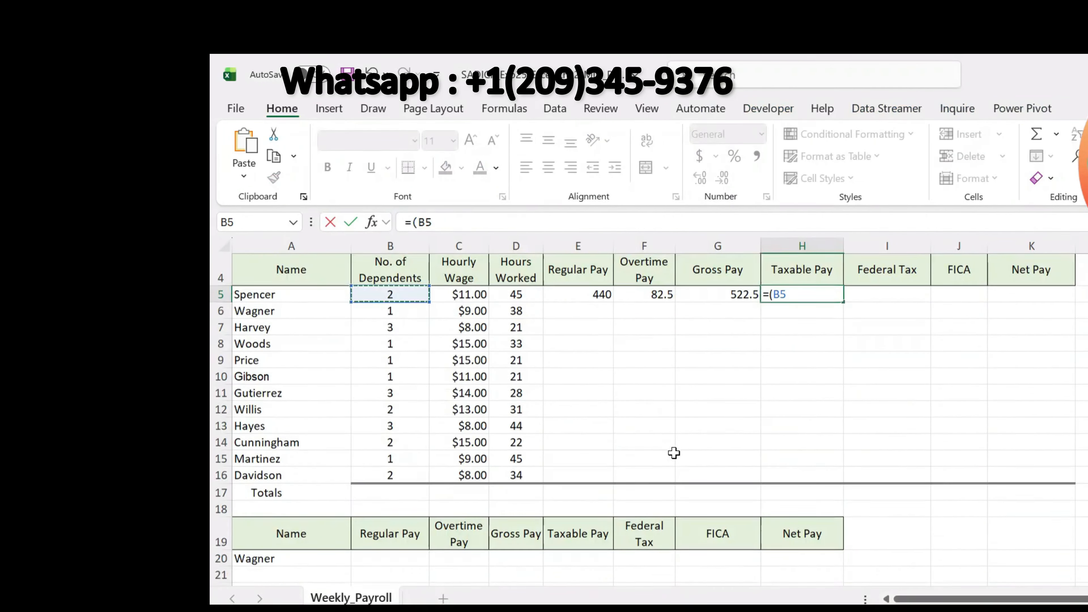
Multiply by an absolute reference to the deduction per dependent and close the parenthesis, making the H5 formula =(B5*$B$27).
scroll(674, 453, down, 3)
scroll(674, 453, down, 1)
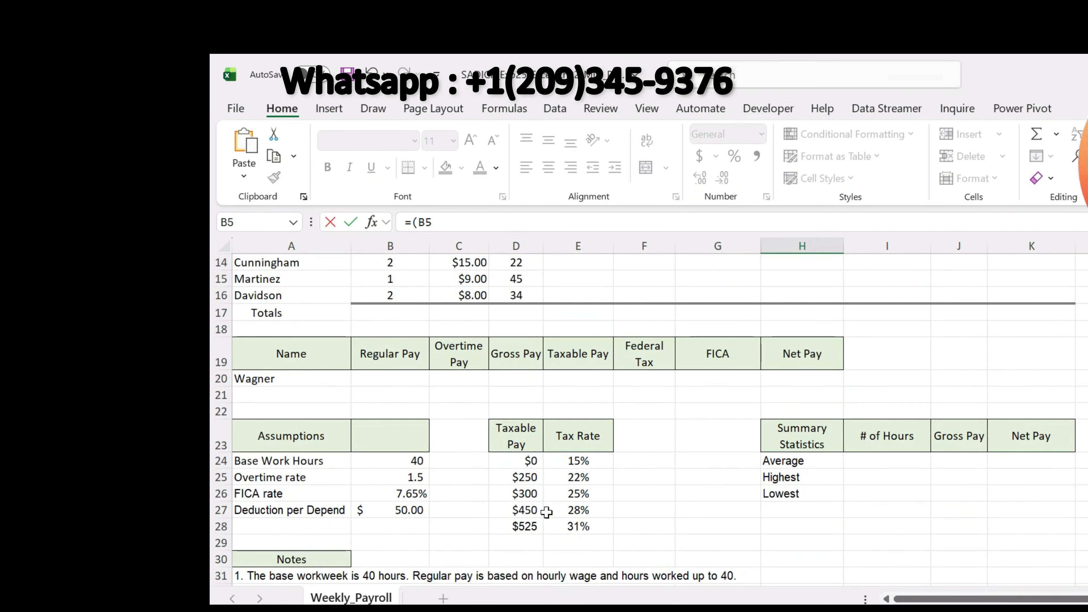
text(*)
click(413, 510)
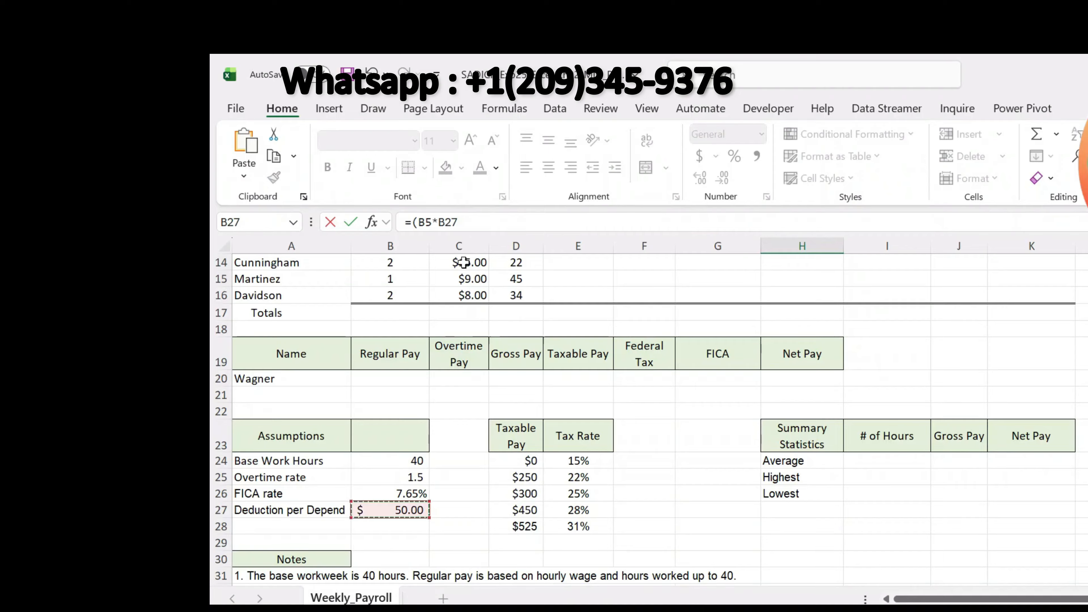
click(434, 222)
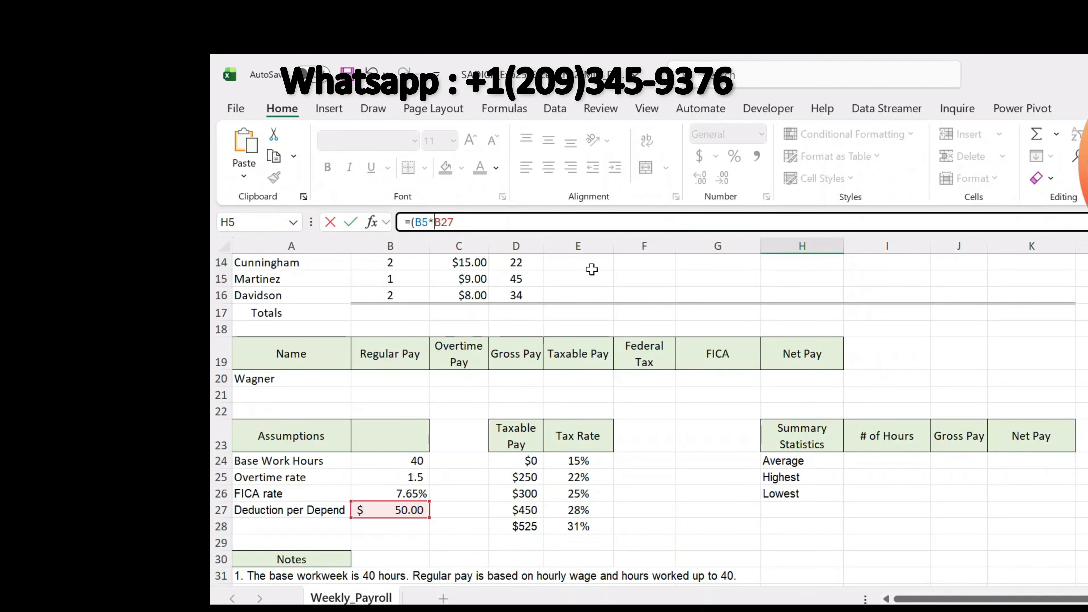
text($)
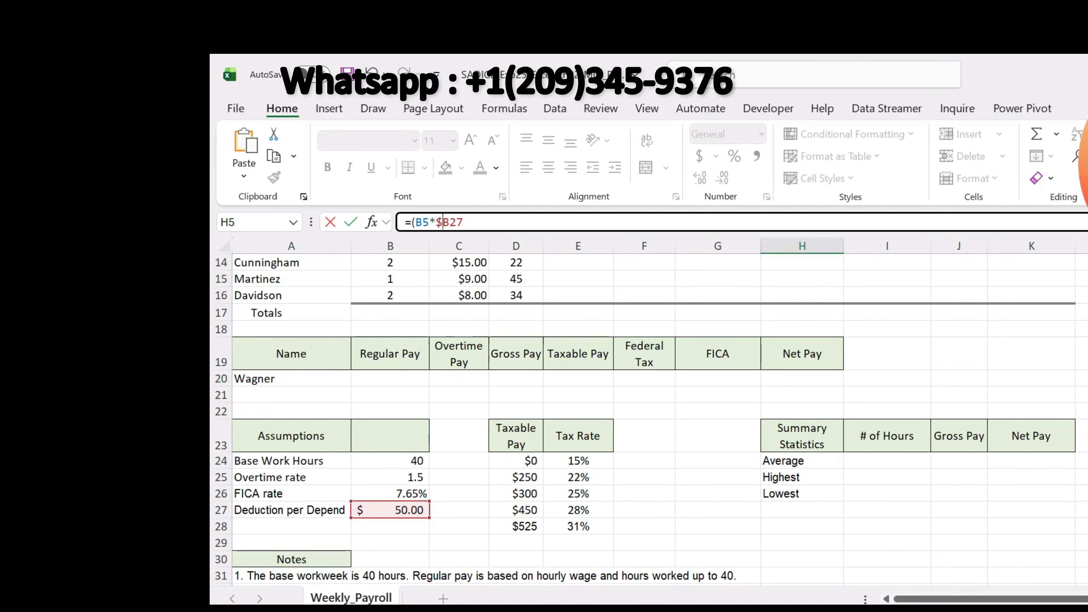
click(450, 220)
text($)
click(519, 220)
text())
Review the references against instruction 3 and insert G5- before the parenthesis, so the formula subtracts the deductions from the gross pay.
scroll(866, 412, up, 5)
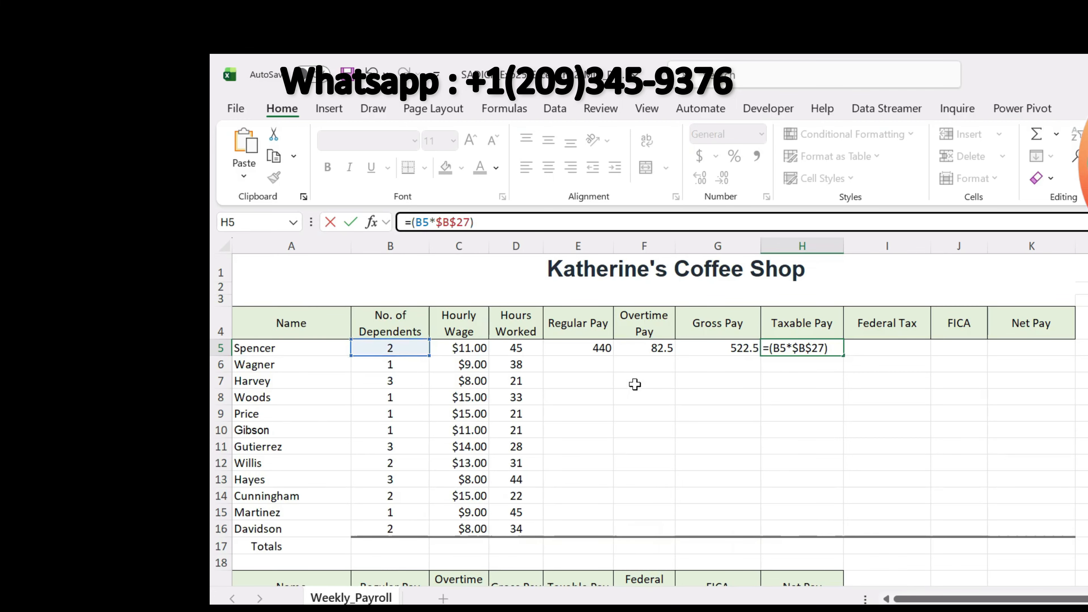
scroll(634, 384, down, 6)
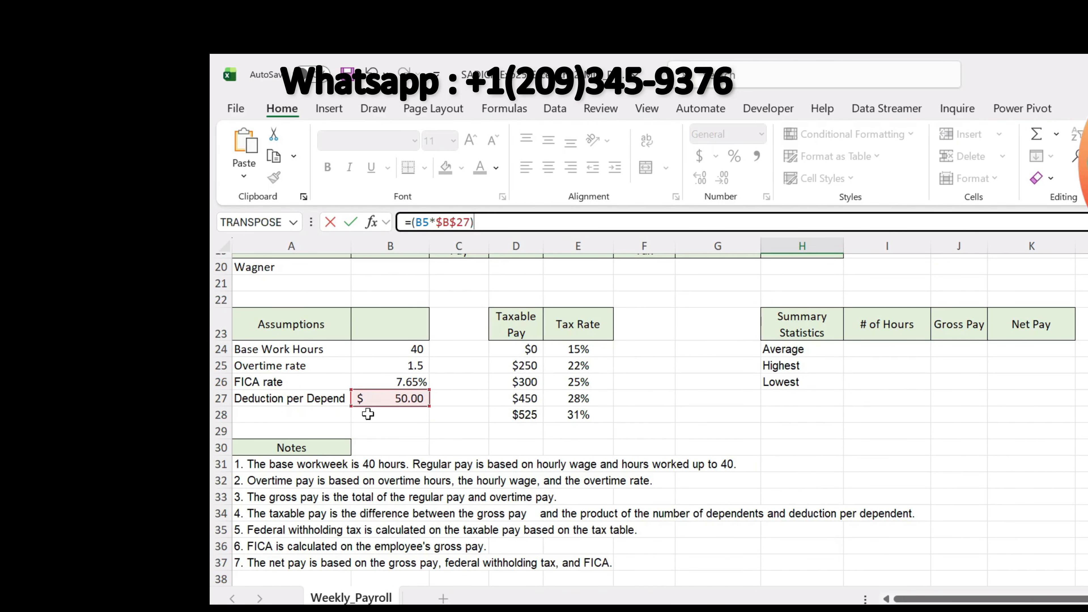
scroll(683, 411, up, 6)
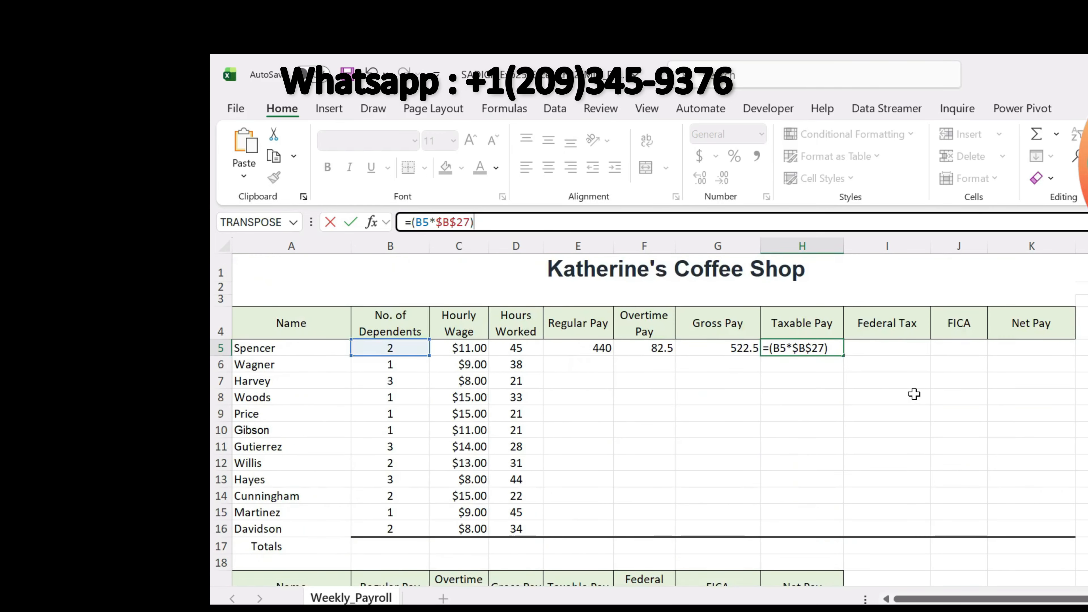
key(alt+Tab)
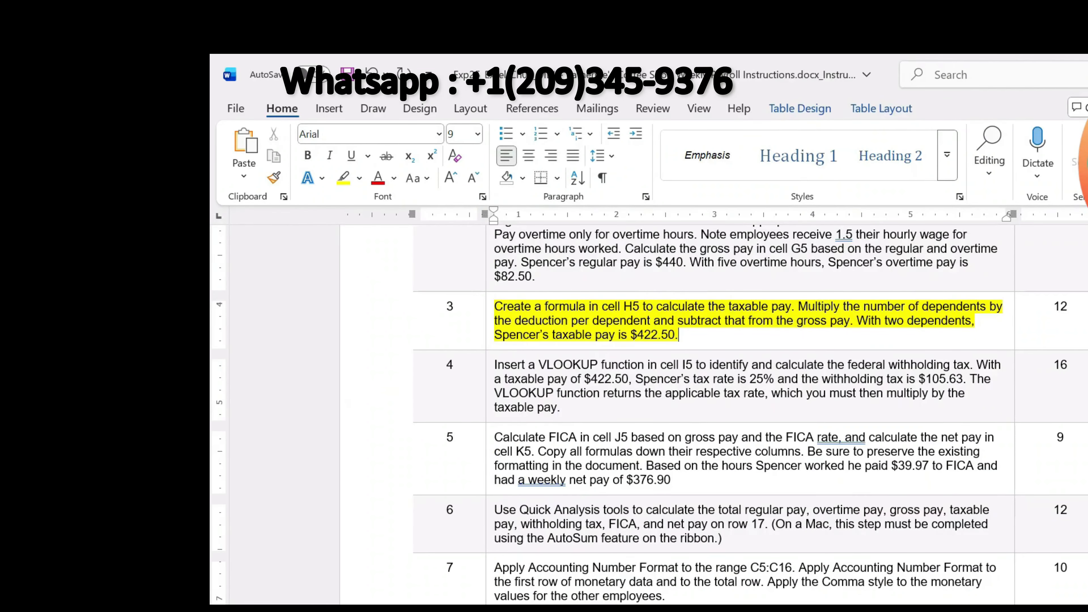
key(alt+Tab)
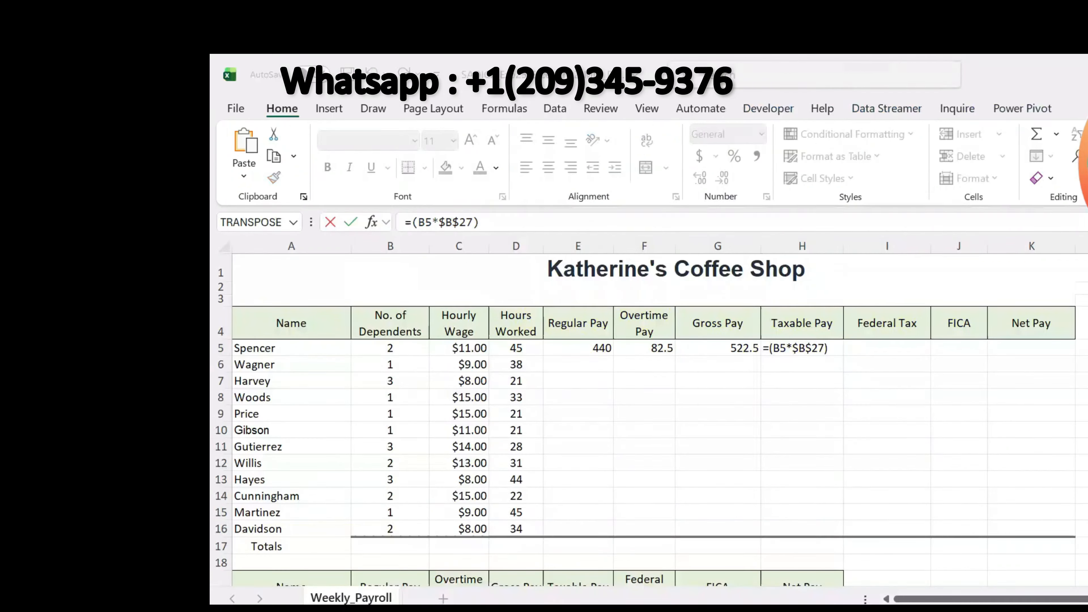
click(412, 221)
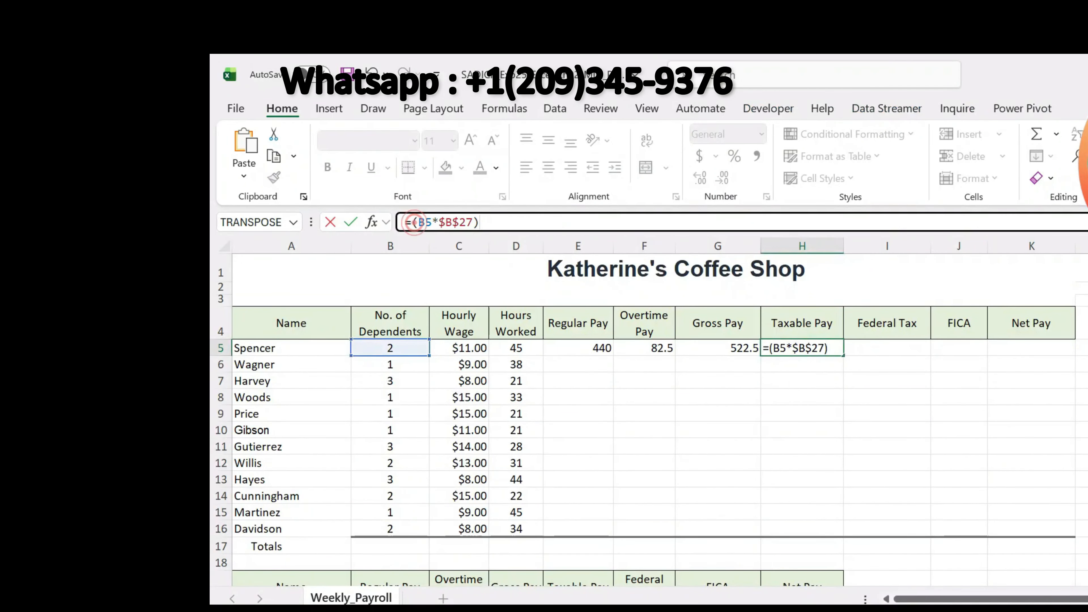
click(739, 351)
text(-)
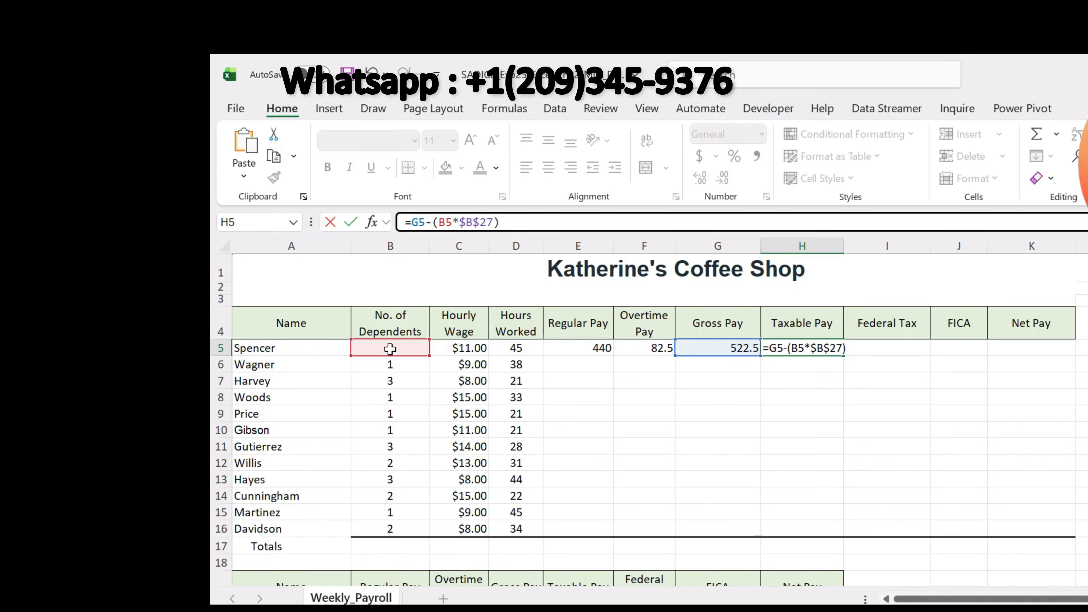
Check the dependents and deduction references, and enter the finished taxable pay formula =G5-(B5*$B$27) in H5.
scroll(809, 357, down, 5)
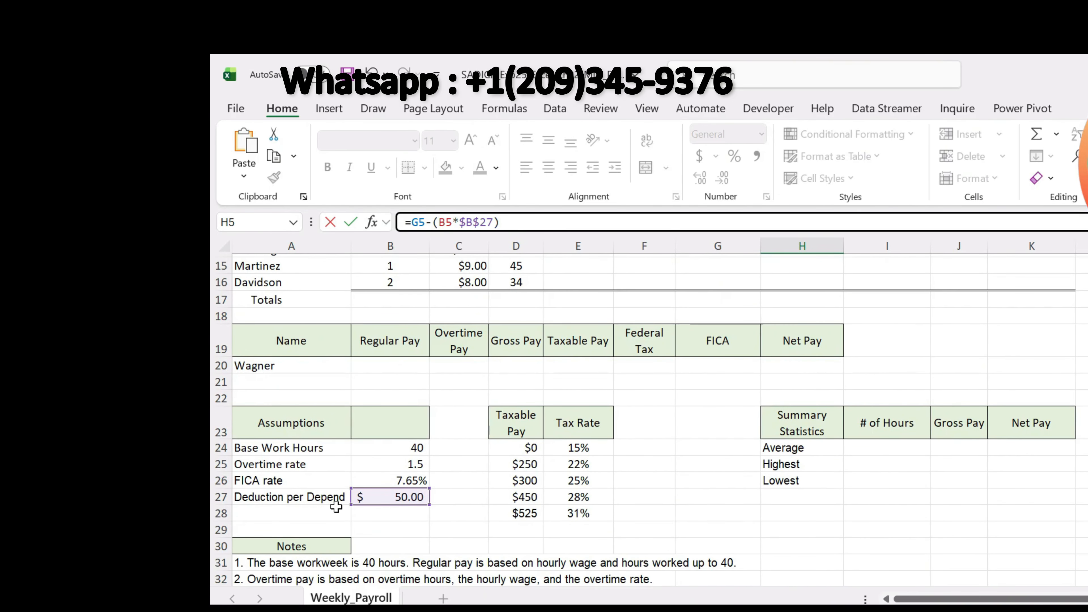
scroll(848, 425, up, 5)
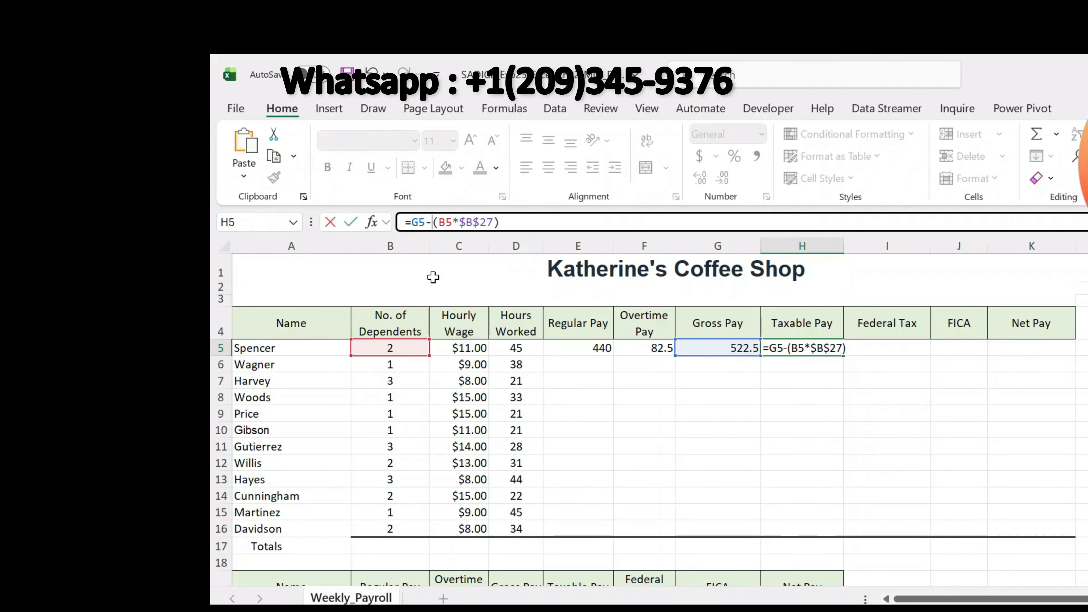
key(Return)
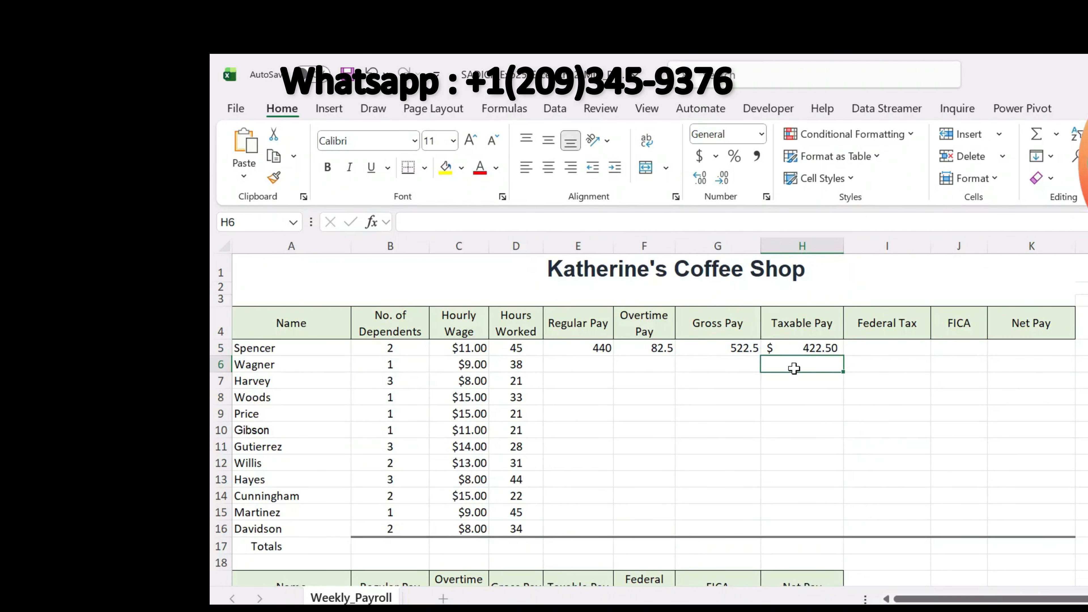
click(806, 348)
click(993, 437)
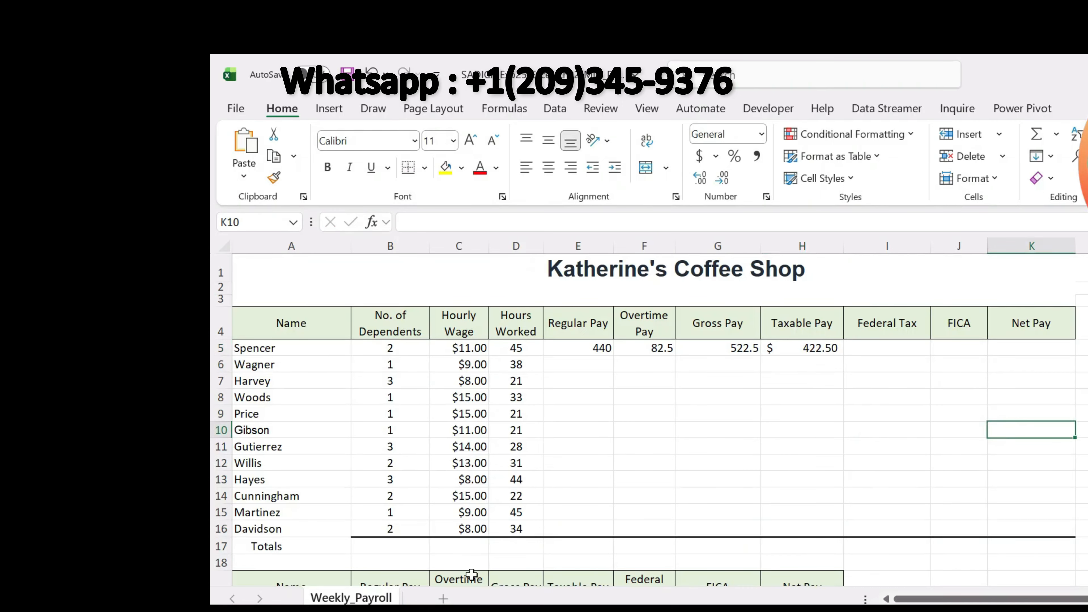
Switch to Word, remove the highlight from instruction 3 and highlight the VLOOKUP instruction 4 in yellow.
key(alt+Tab)
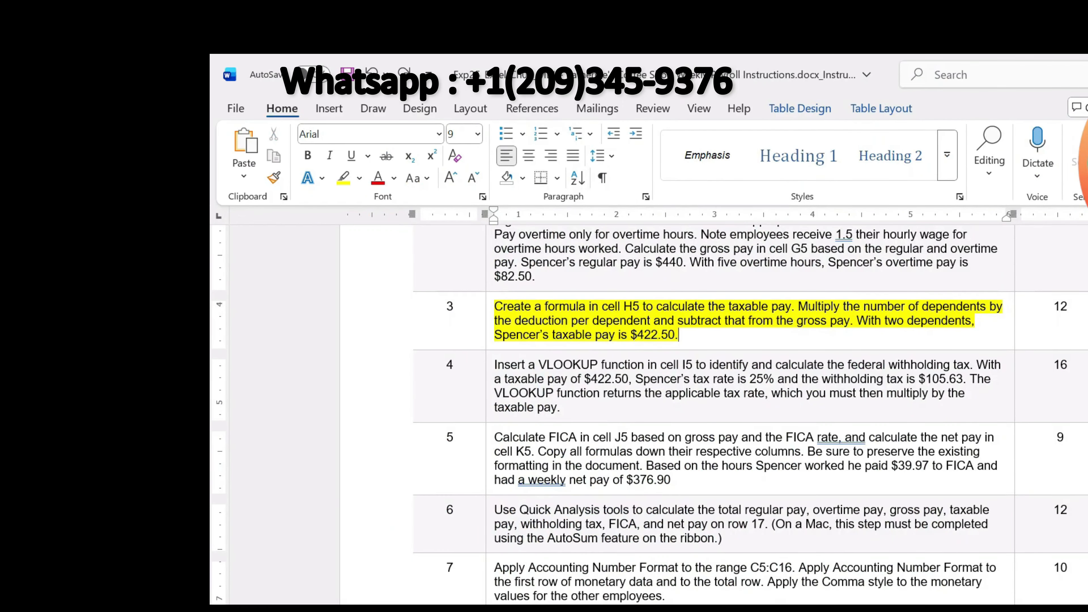
key(ctrl+z)
scroll(651, 415, down, 5)
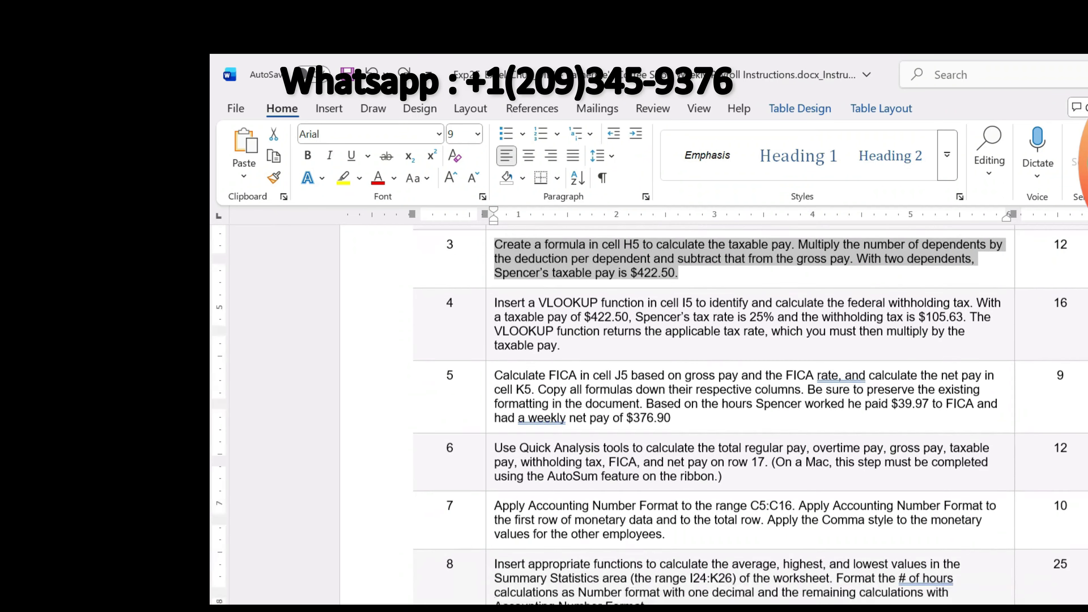
scroll(650, 415, up, 4)
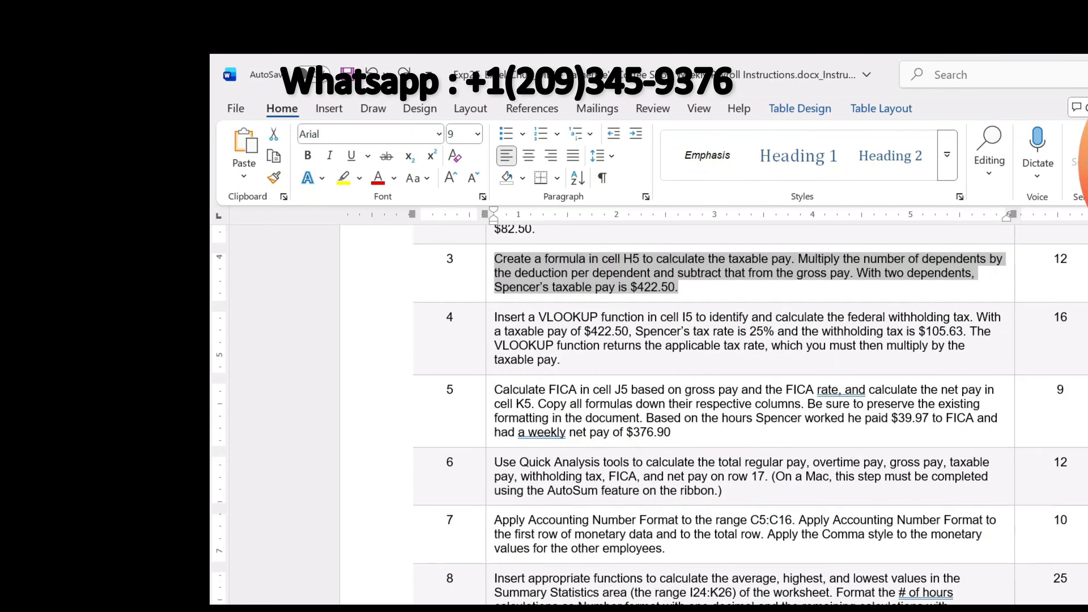
drag(560, 360, 495, 317)
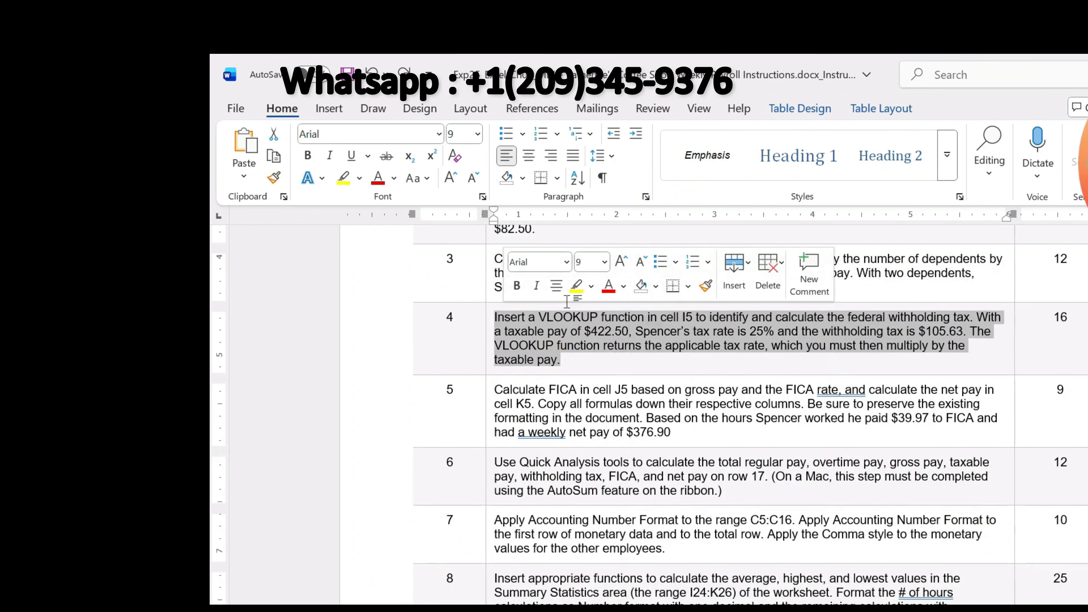
click(576, 286)
click(581, 345)
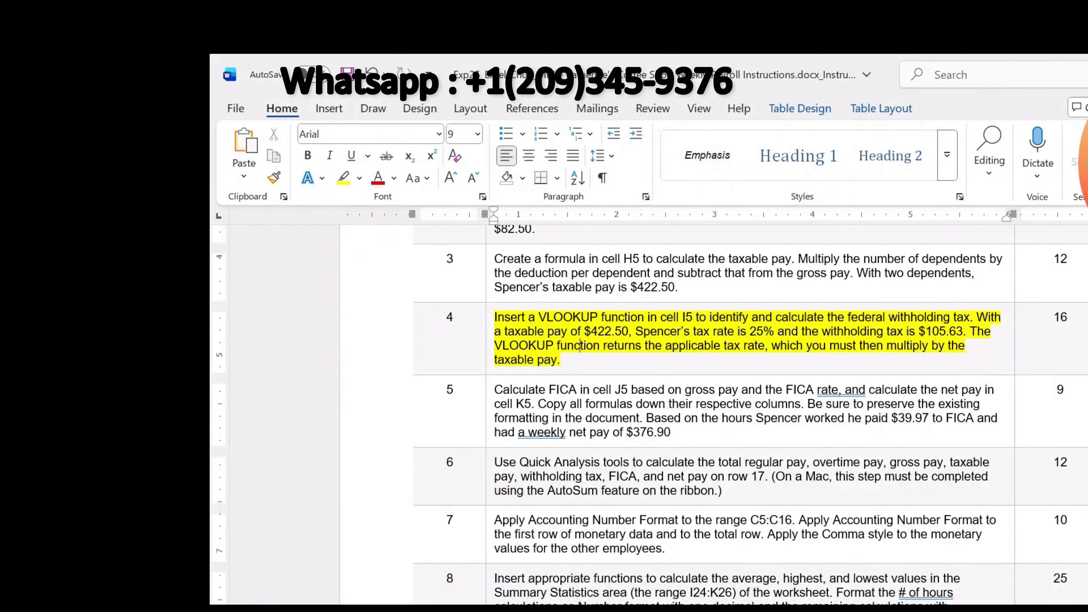
Return to Excel, start a VLOOKUP function in the Federal Tax cell I5 and open its function arguments.
click(846, 609)
click(893, 609)
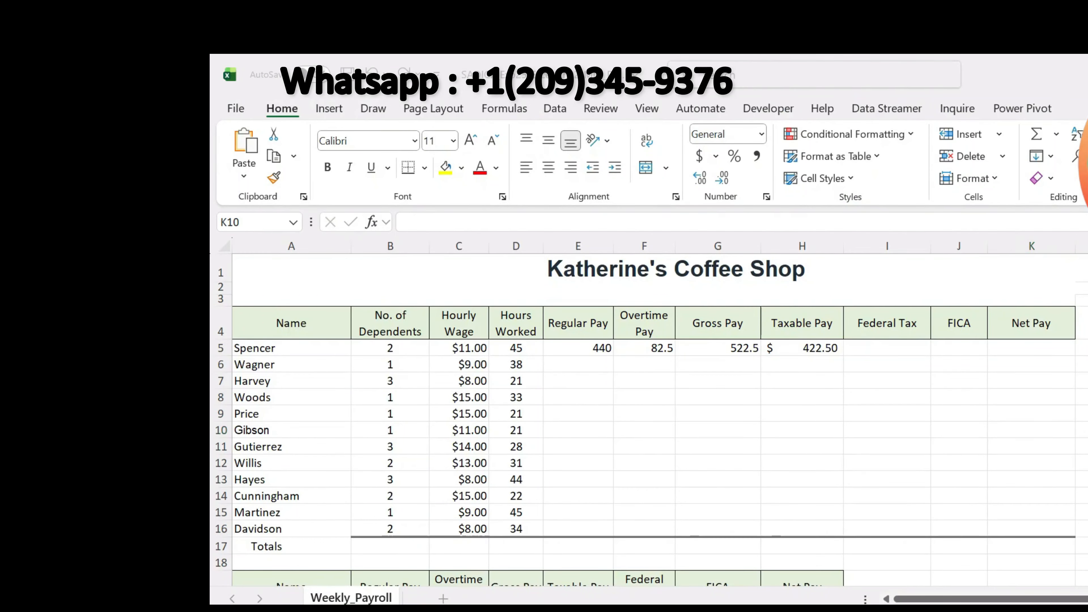
click(846, 609)
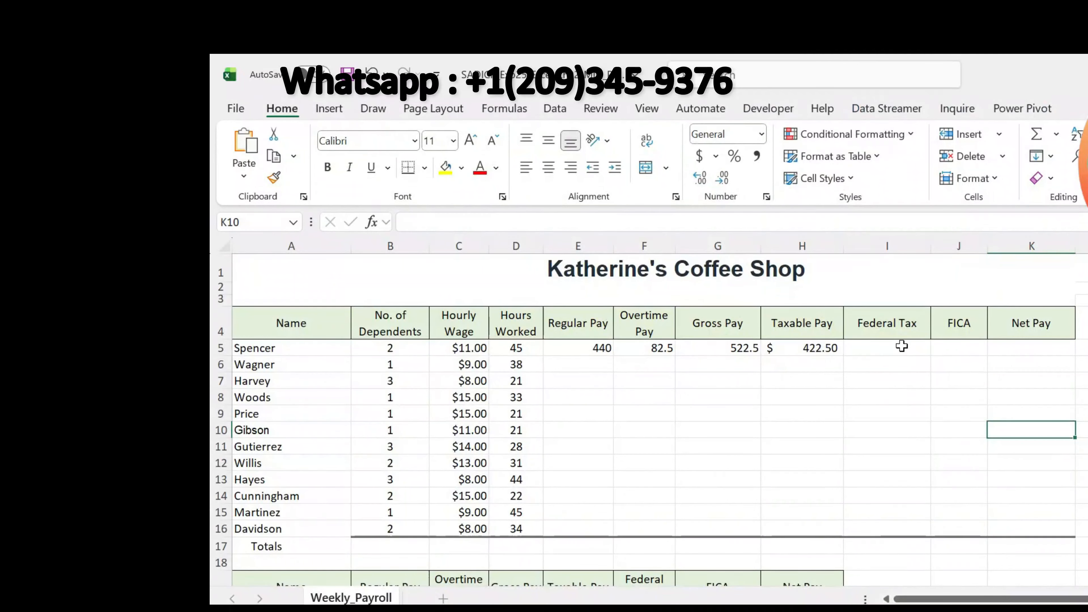
click(892, 343)
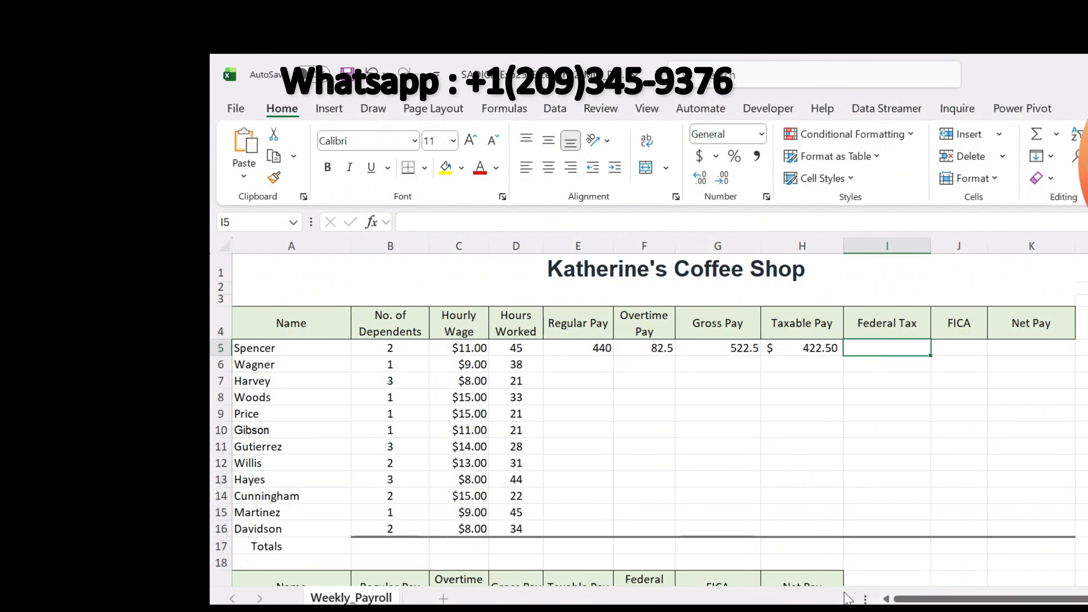
text(=vl)
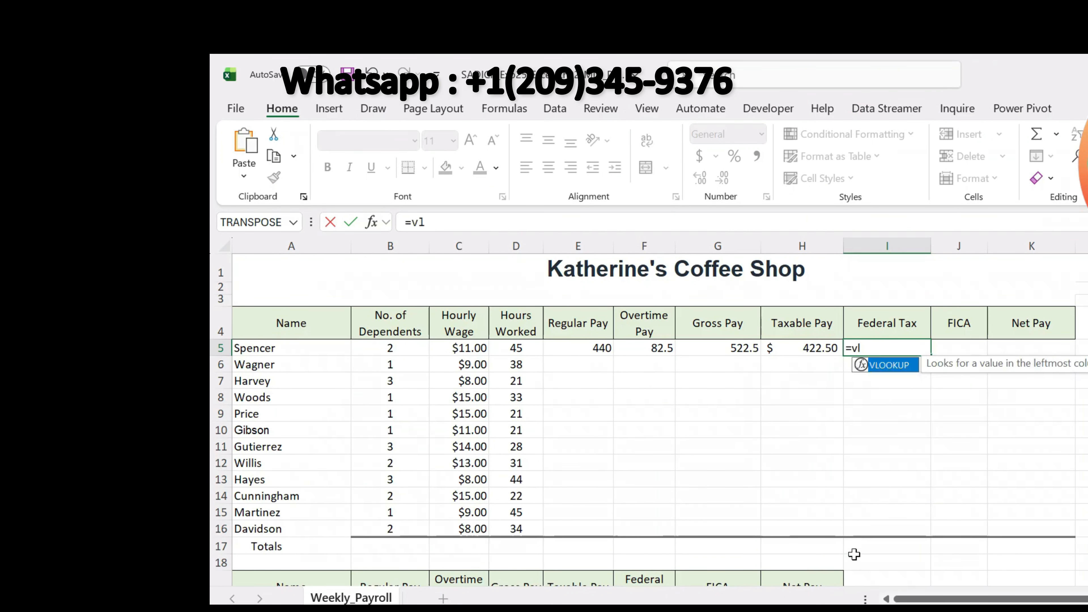
double_click(889, 365)
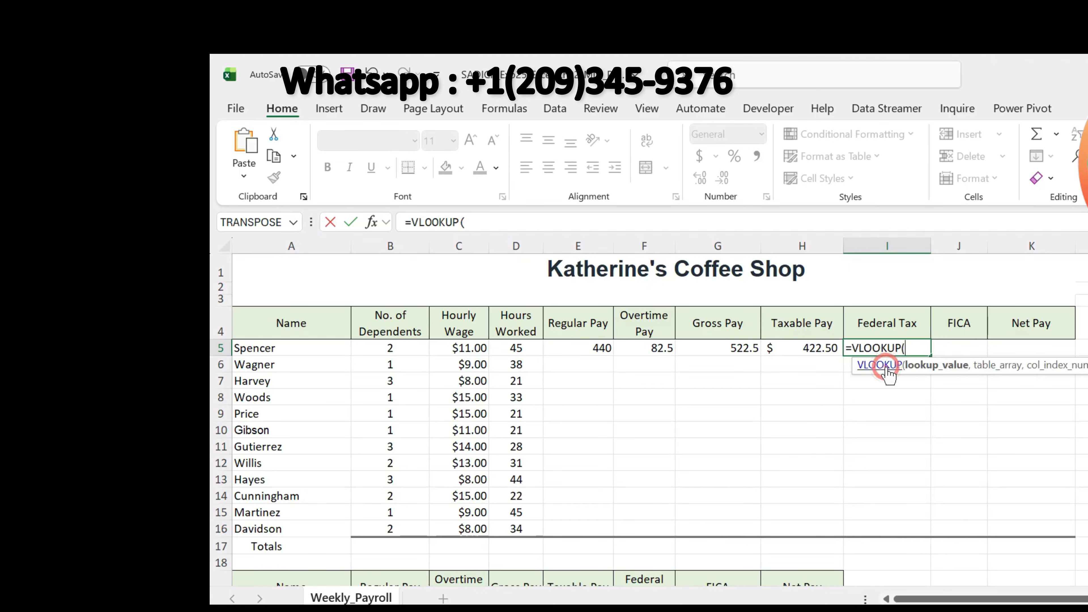
click(371, 223)
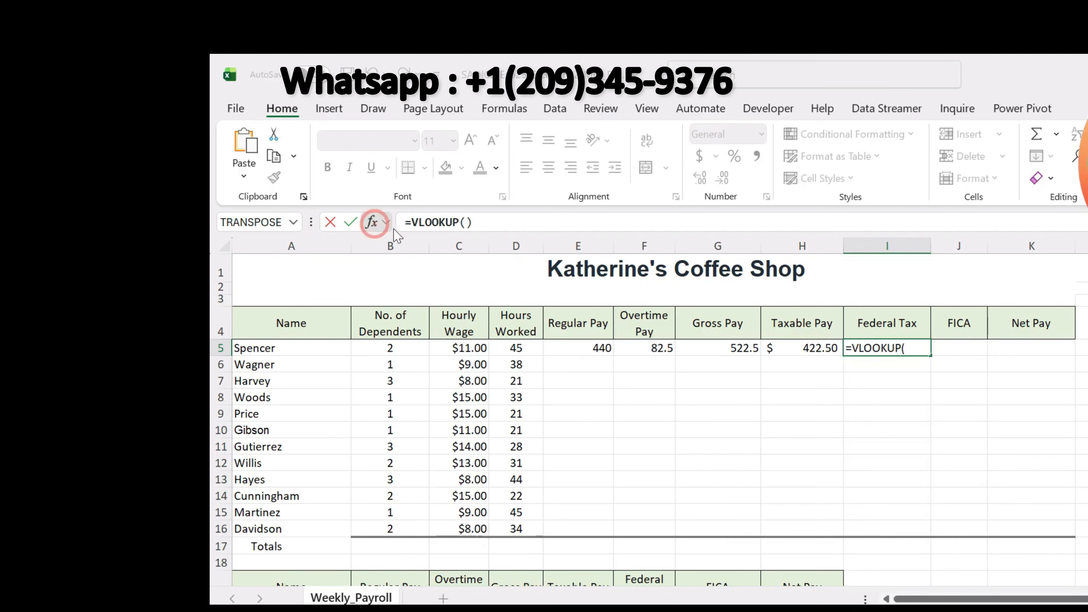
drag(866, 268, 397, 335)
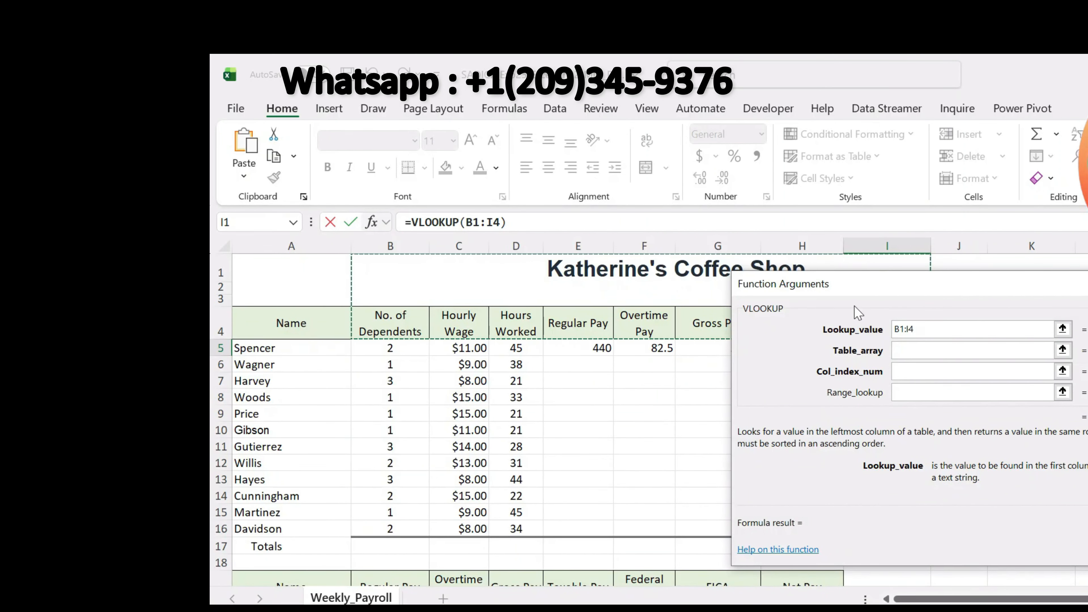
click(933, 327)
key(BackSpace)
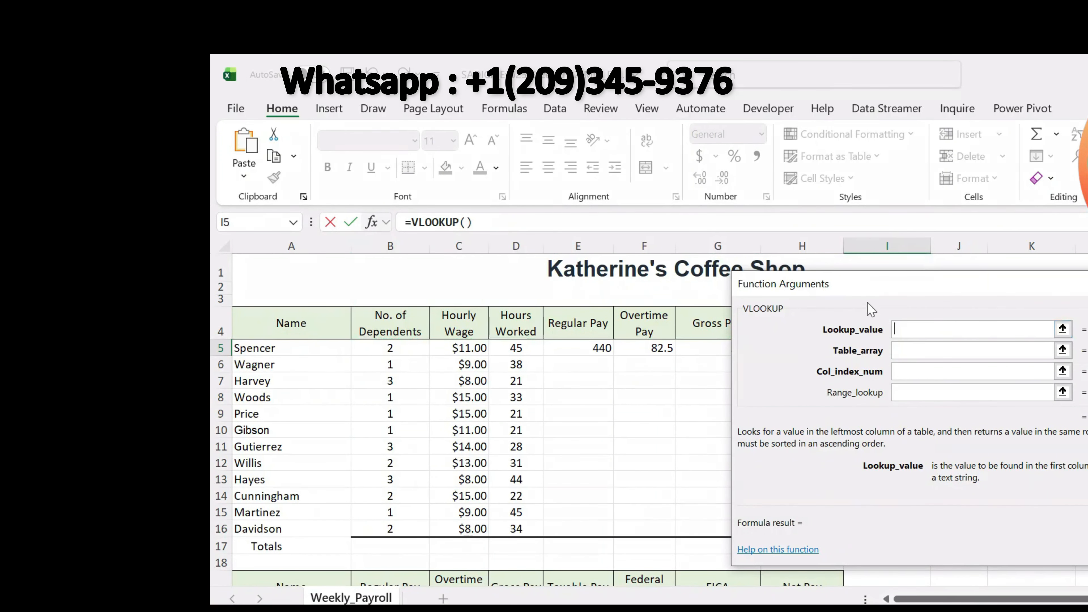
Reposition the Function Arguments dialog and examine the Taxable Pay and Tax Rate table below the payroll rows.
drag(874, 303, 340, 105)
click(393, 141)
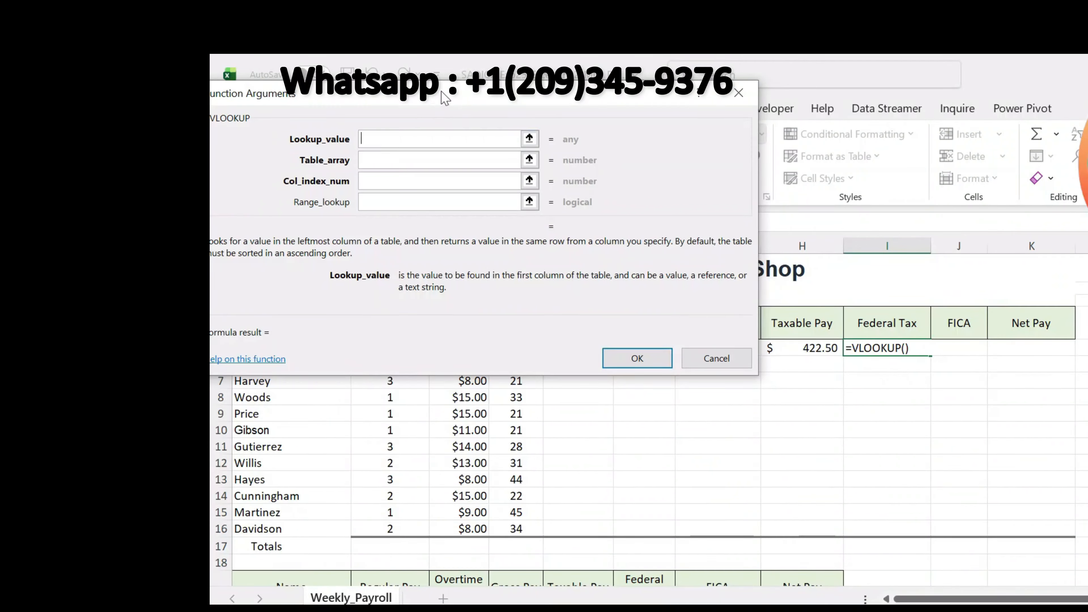
drag(443, 98, 559, 179)
scroll(593, 476, down, 4)
scroll(608, 482, up, 1)
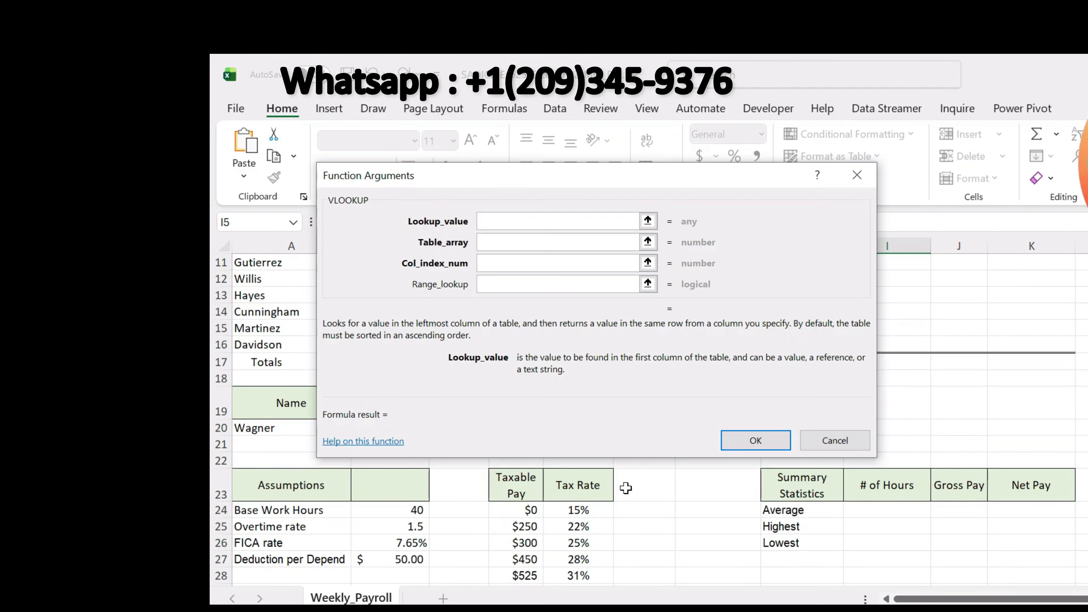
scroll(626, 488, up, 1)
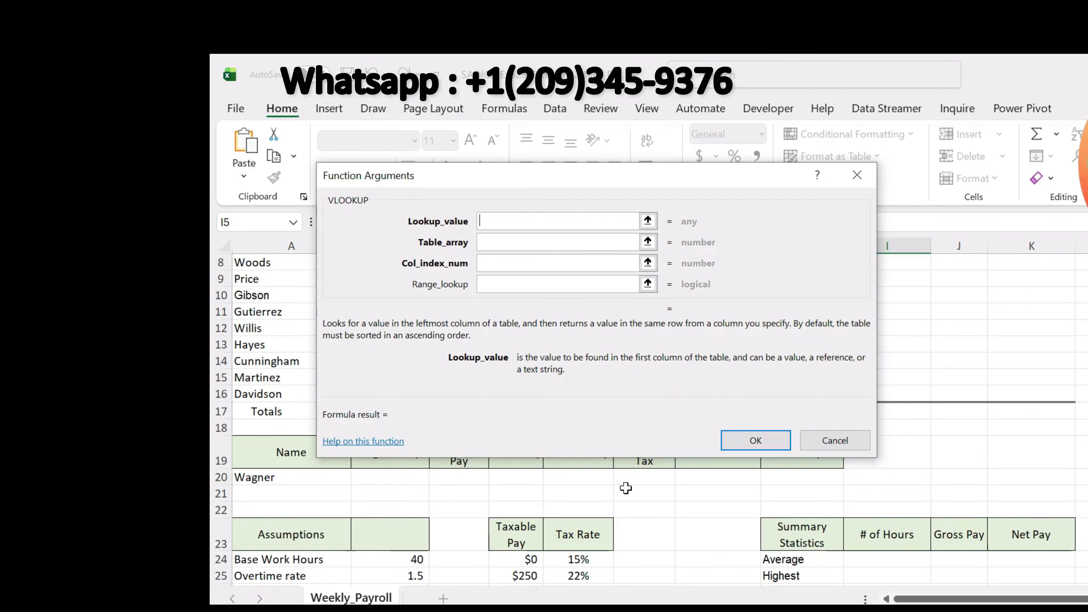
scroll(625, 487, down, 2)
scroll(625, 488, up, 1)
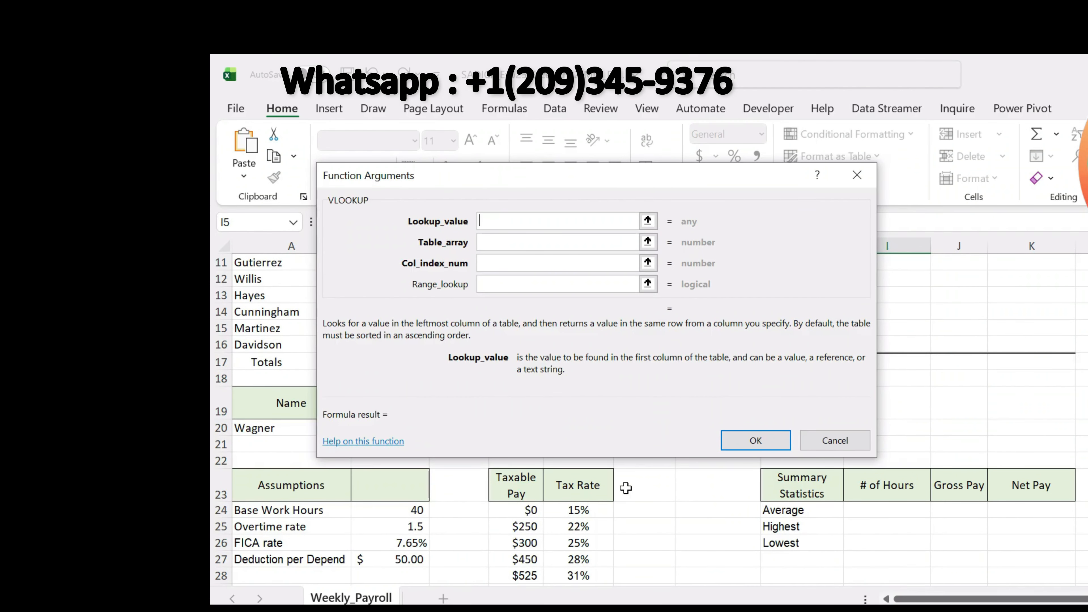
scroll(626, 488, up, 2)
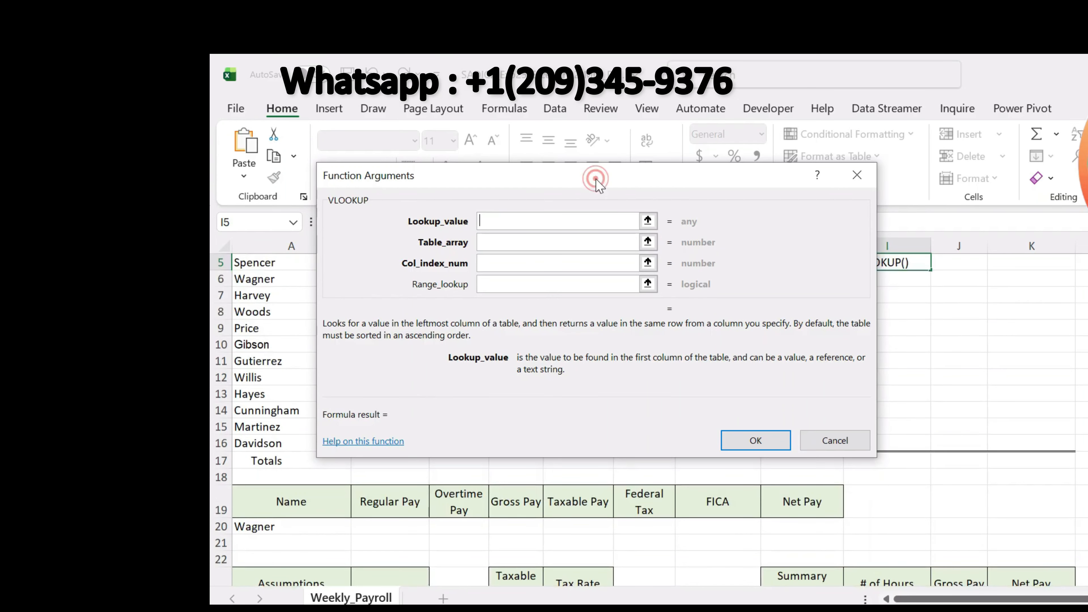
Set the VLOOKUP lookup value to the taxable pay in H5 and activate the table array argument.
drag(596, 177, 529, 272)
scroll(874, 372, up, 2)
click(819, 351)
click(370, 337)
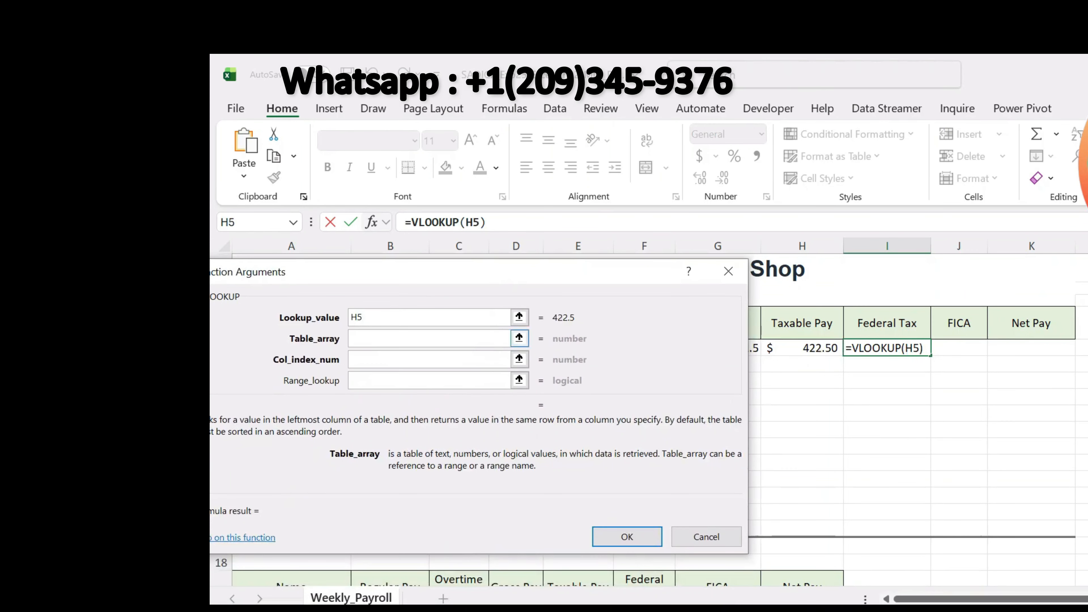
scroll(889, 450, down, 3)
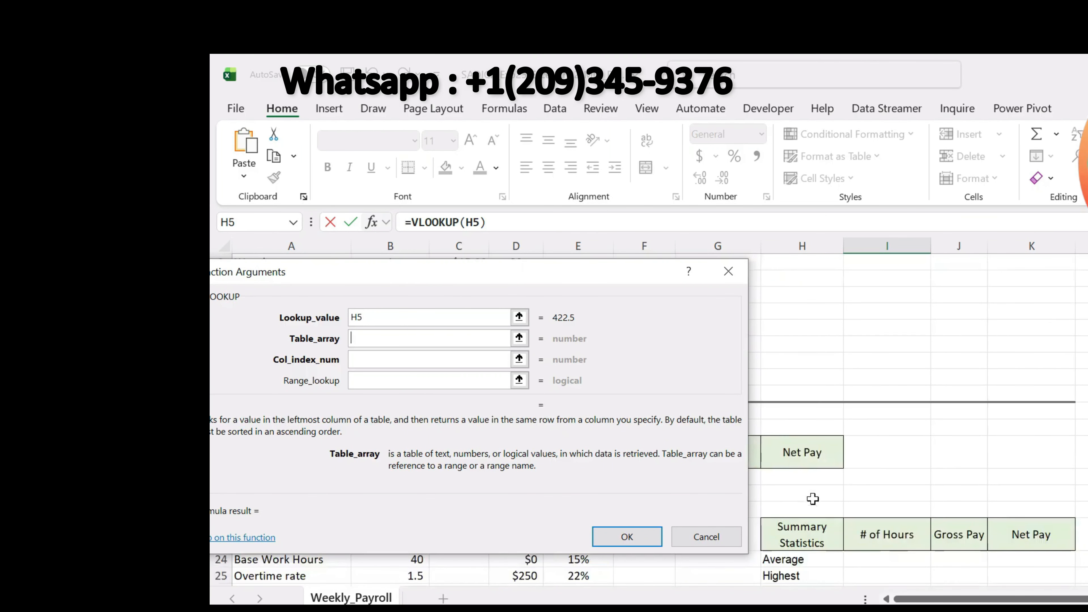
click(521, 249)
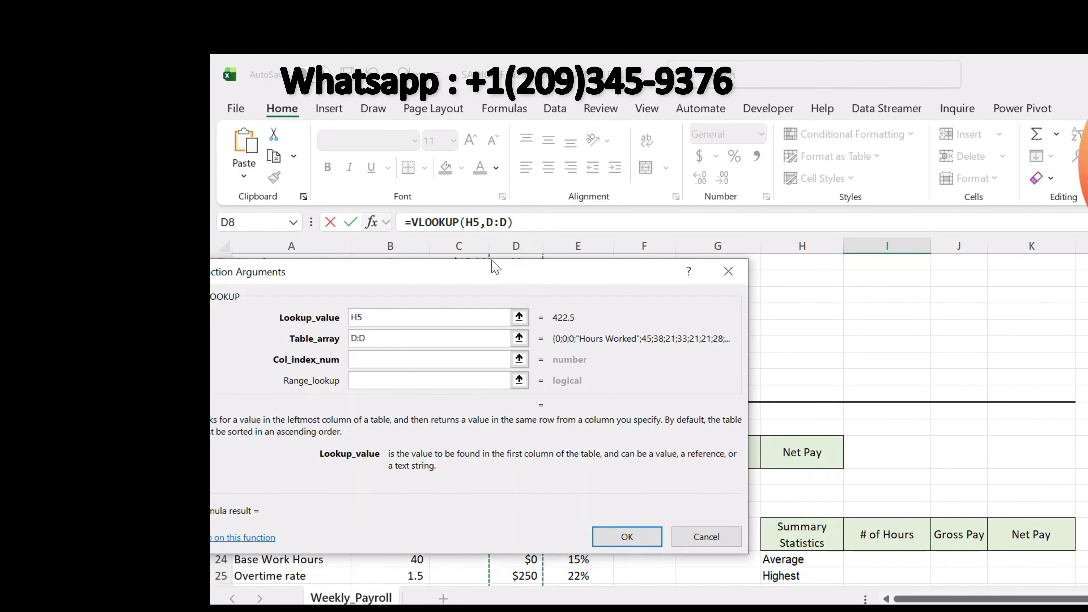
drag(491, 268, 505, 212)
drag(407, 276, 369, 276)
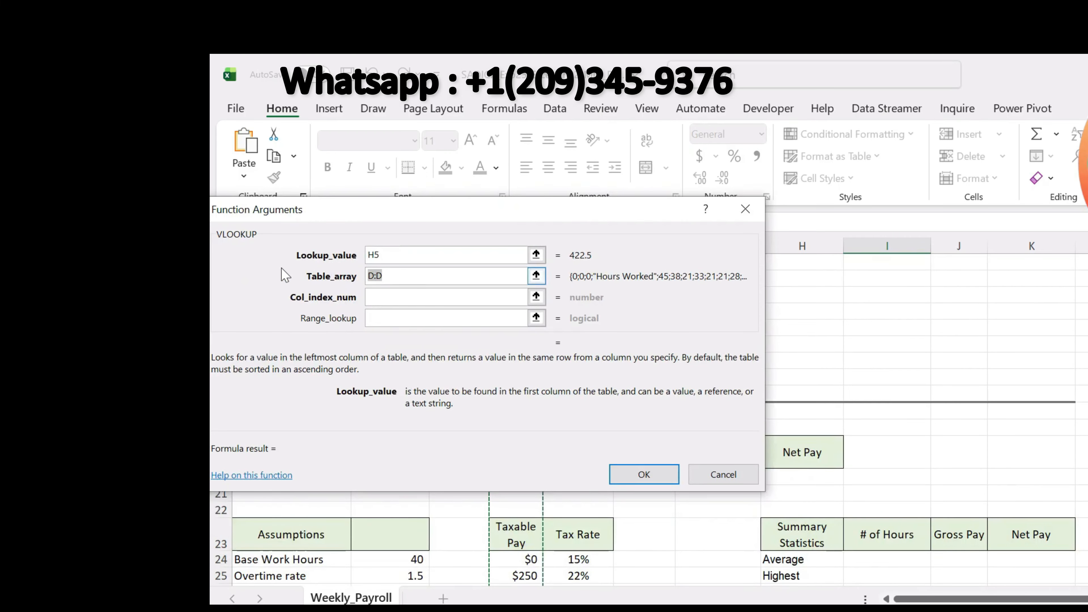
key(BackSpace)
Set the table array to D23:E28 and make its first cell reference absolute as $D$23.
scroll(520, 499, down, 2)
scroll(521, 500, up, 2)
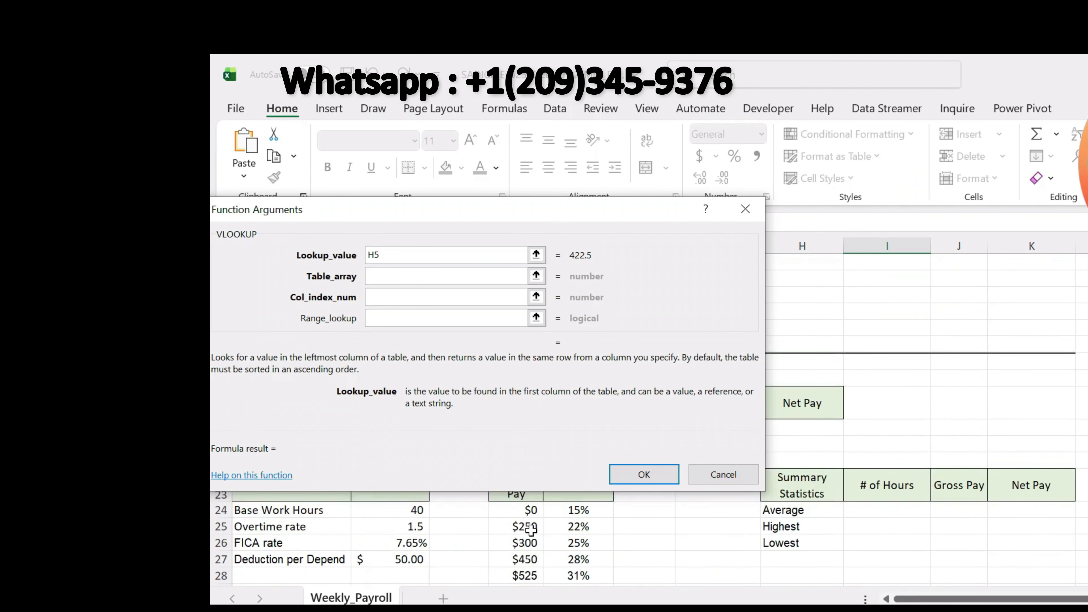
drag(516, 536, 590, 579)
drag(591, 565, 591, 565)
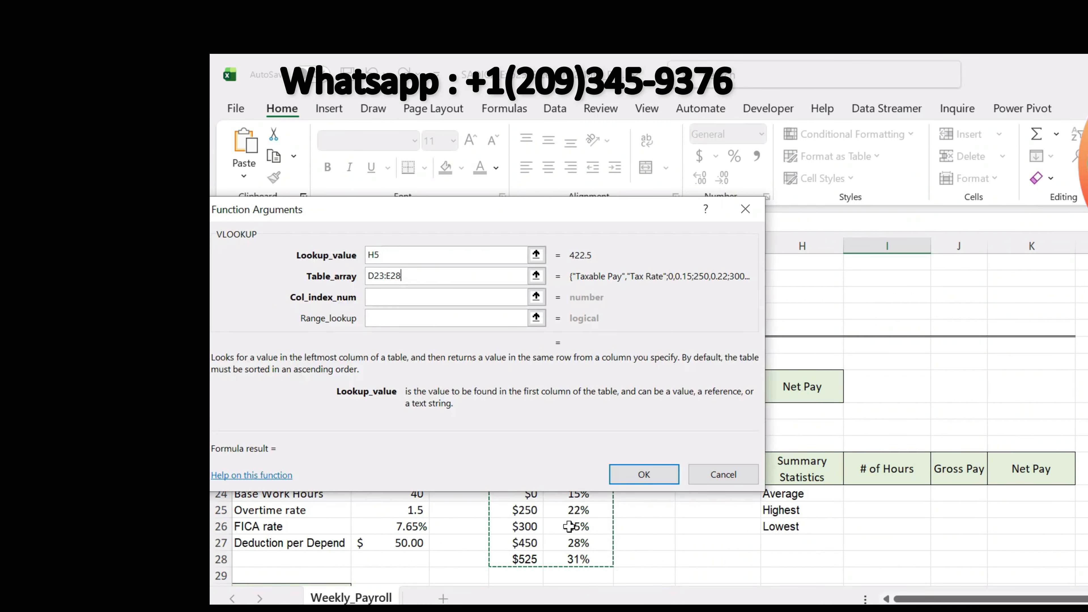
click(367, 276)
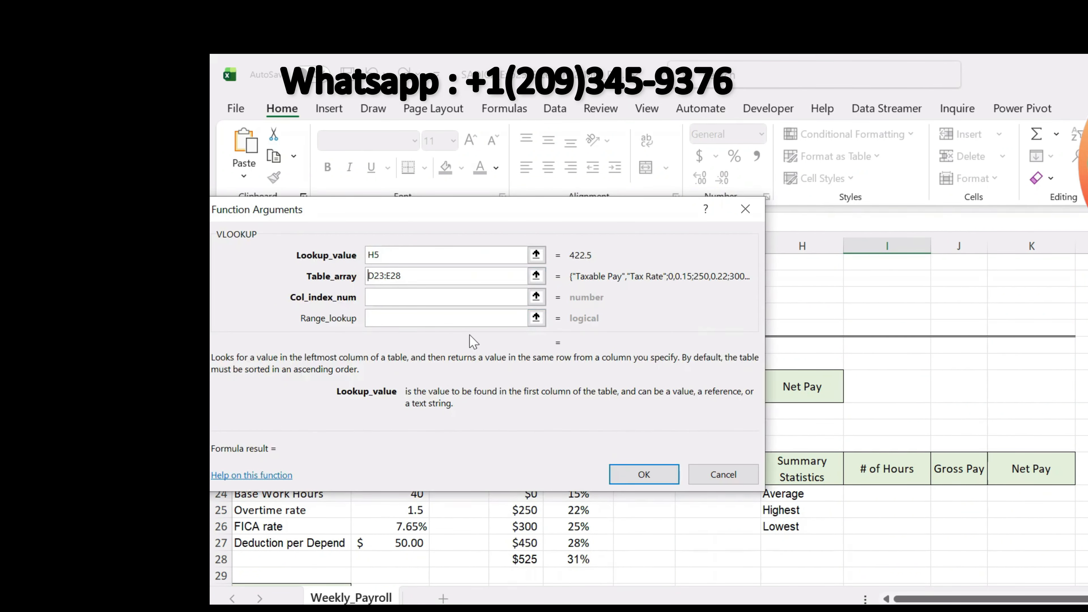
text($)
click(378, 276)
text($)
Replace the table array with D24:E28, leaving out the tax table's header row.
double_click(418, 277)
scroll(520, 541, up, 1)
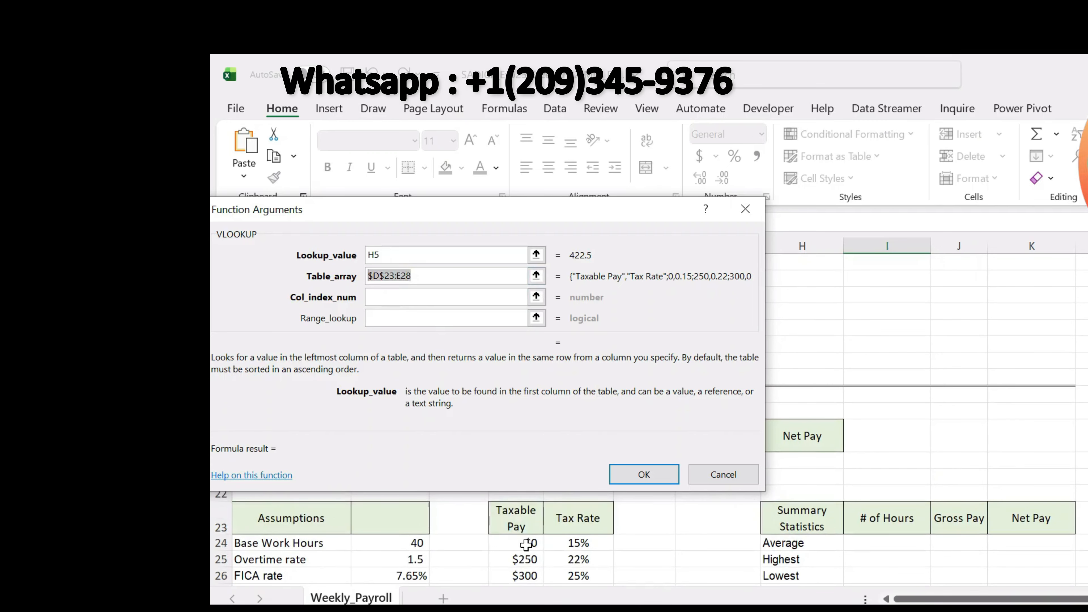
drag(527, 545, 578, 547)
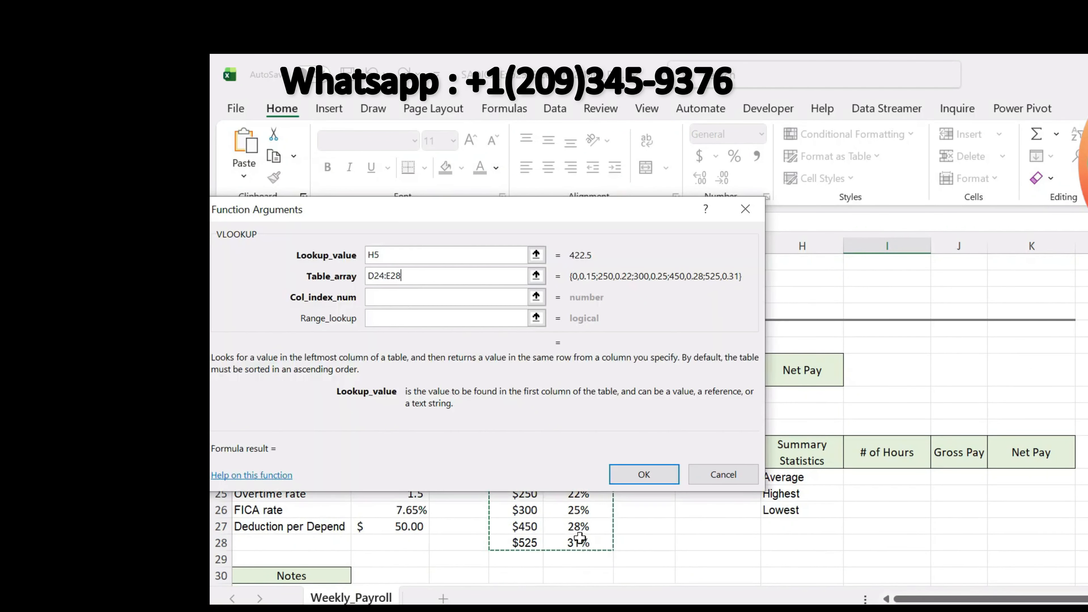
Try to make the table array absolute by adding dollar signs to its cell references.
click(367, 277)
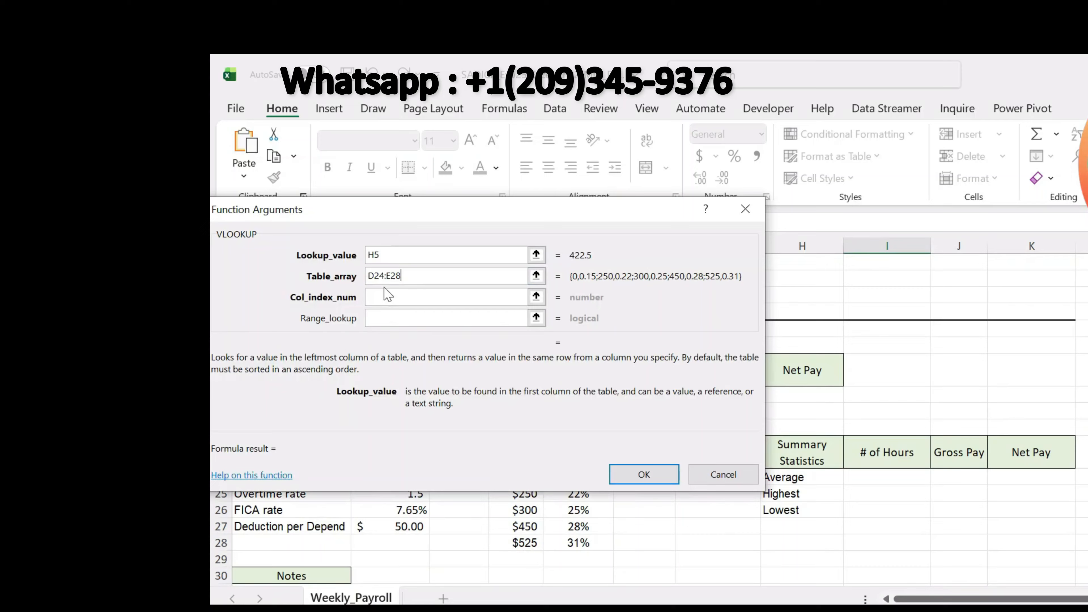
click(370, 277)
text($)
click(386, 279)
click(378, 277)
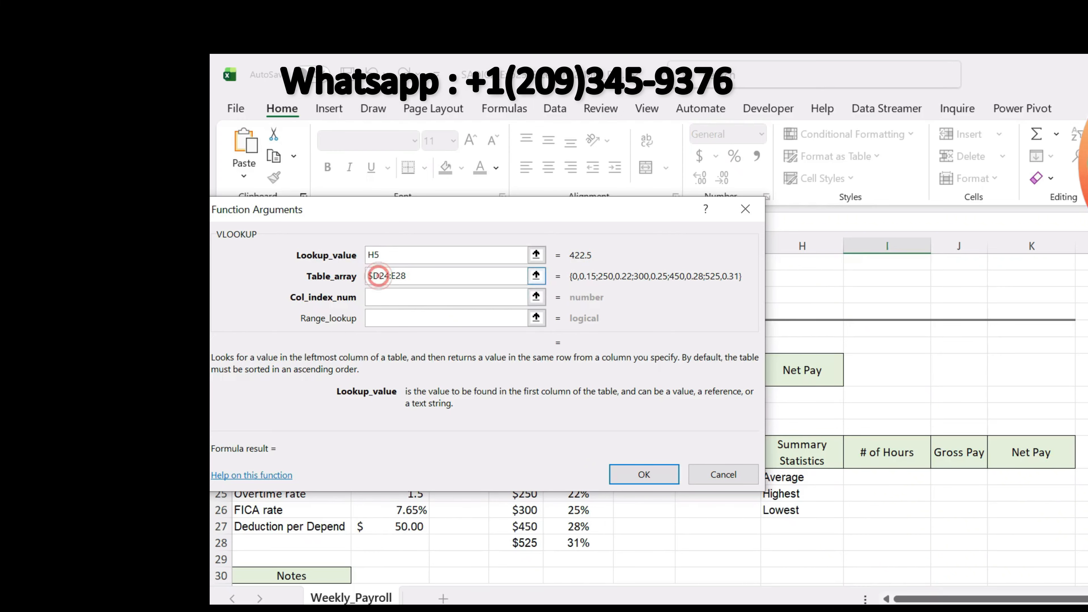
text($)
click(394, 276)
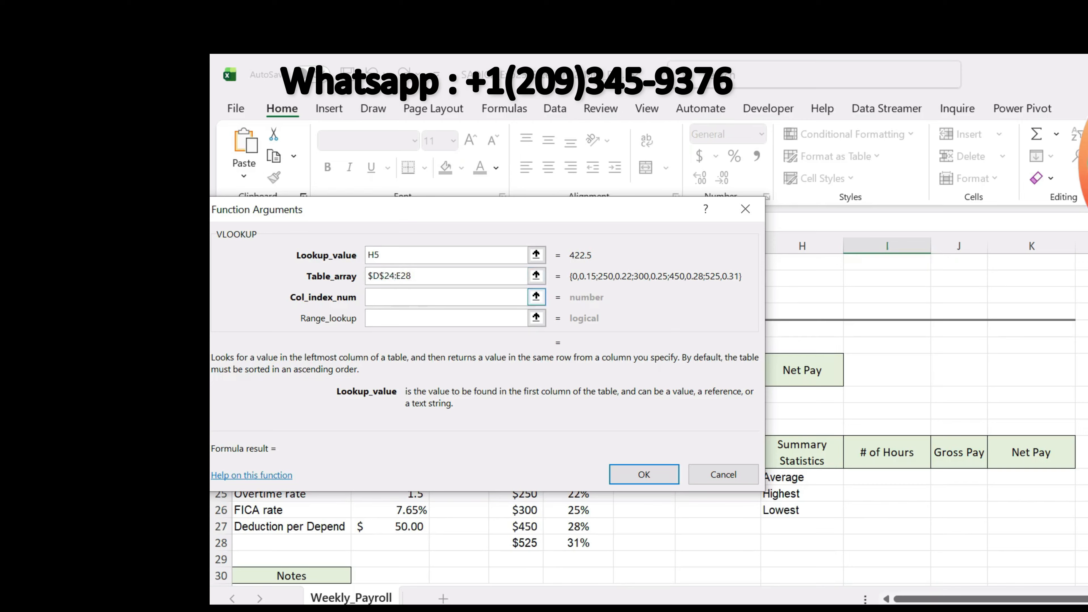
text($)
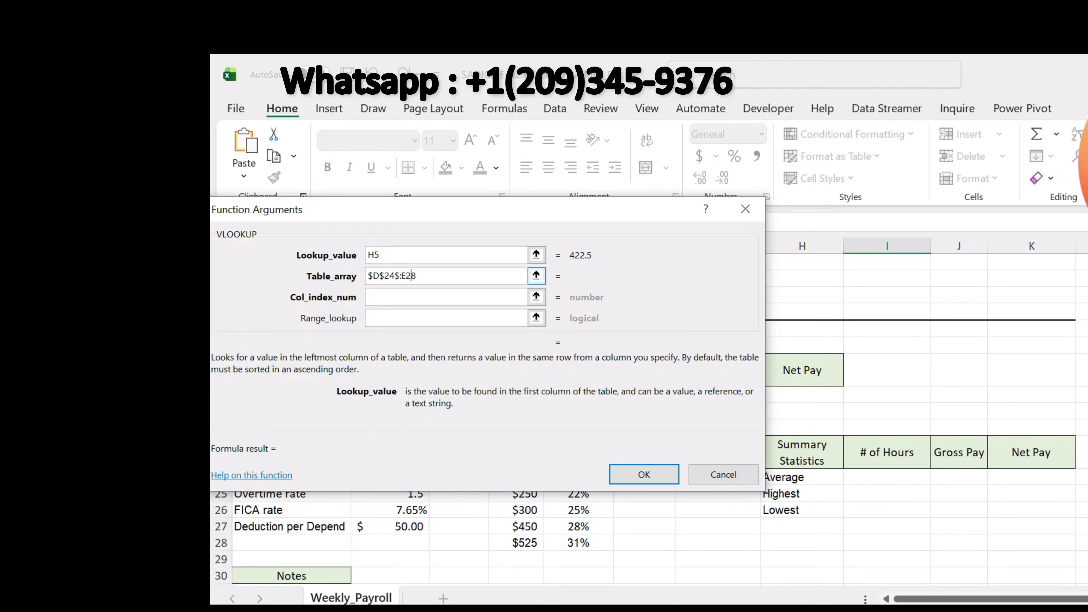
Clear the mistyped table array by selecting the tax table range D24:E28 again.
double_click(398, 276)
double_click(425, 277)
scroll(512, 540, up, 1)
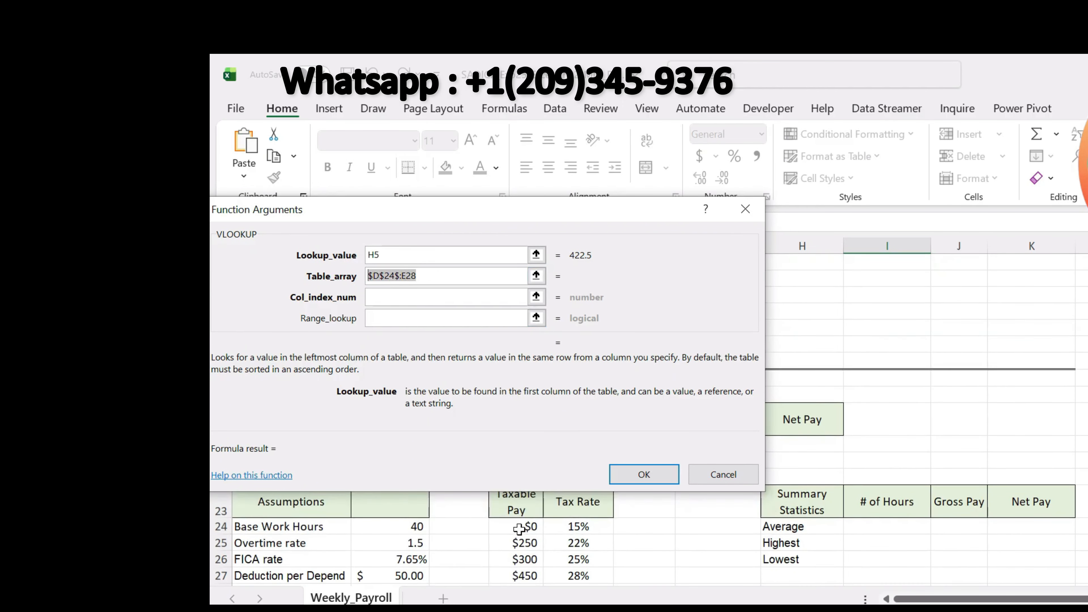
drag(520, 530, 588, 557)
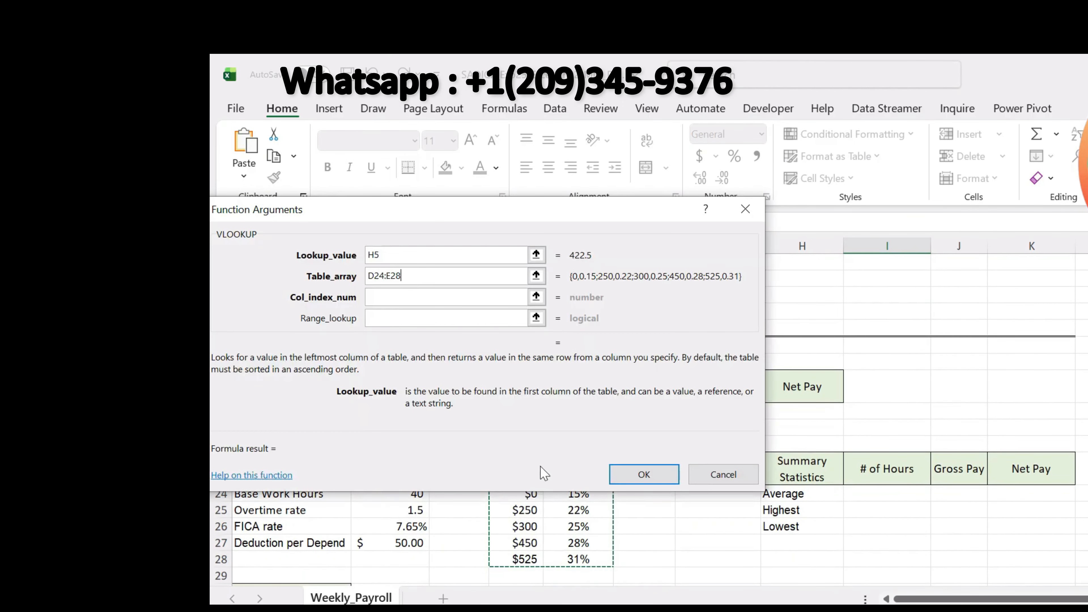
Make the VLOOKUP table array fully absolute as $D$24:$E$28.
click(366, 275)
click(369, 276)
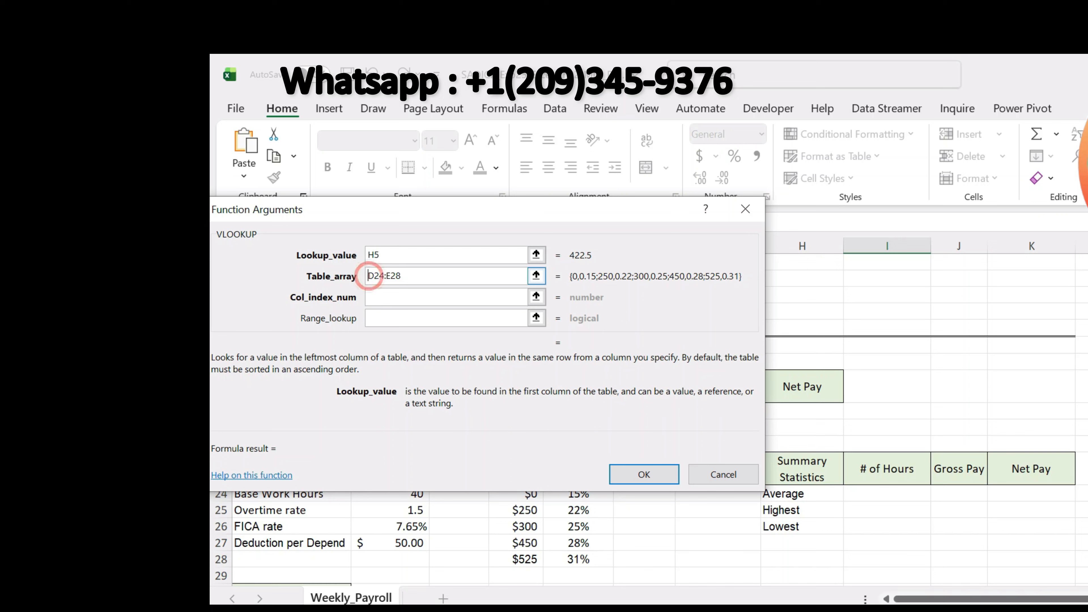
text($)
click(378, 276)
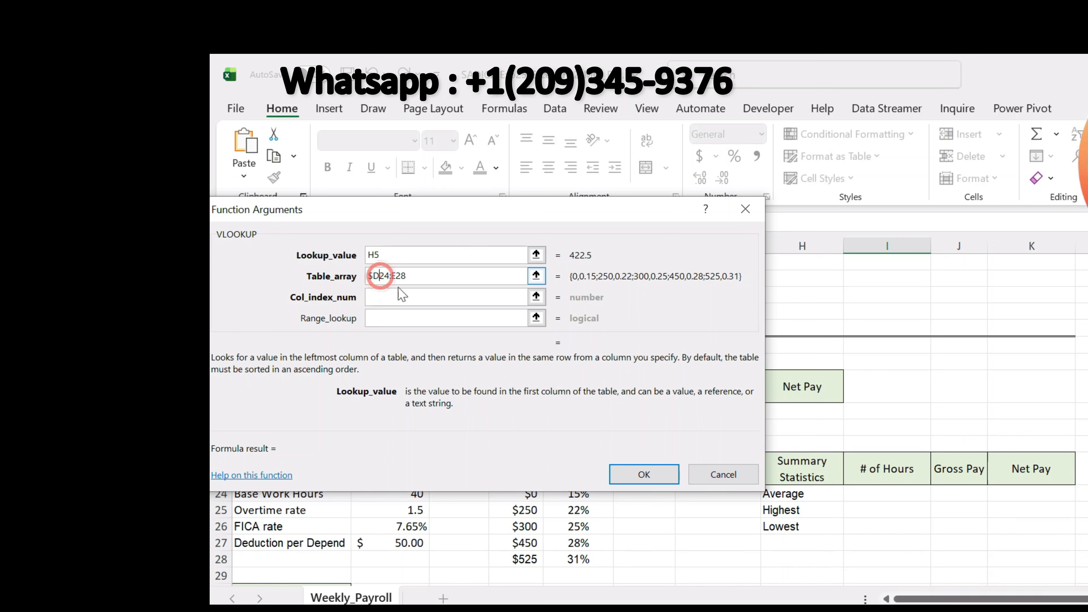
text($)
click(396, 276)
text($)
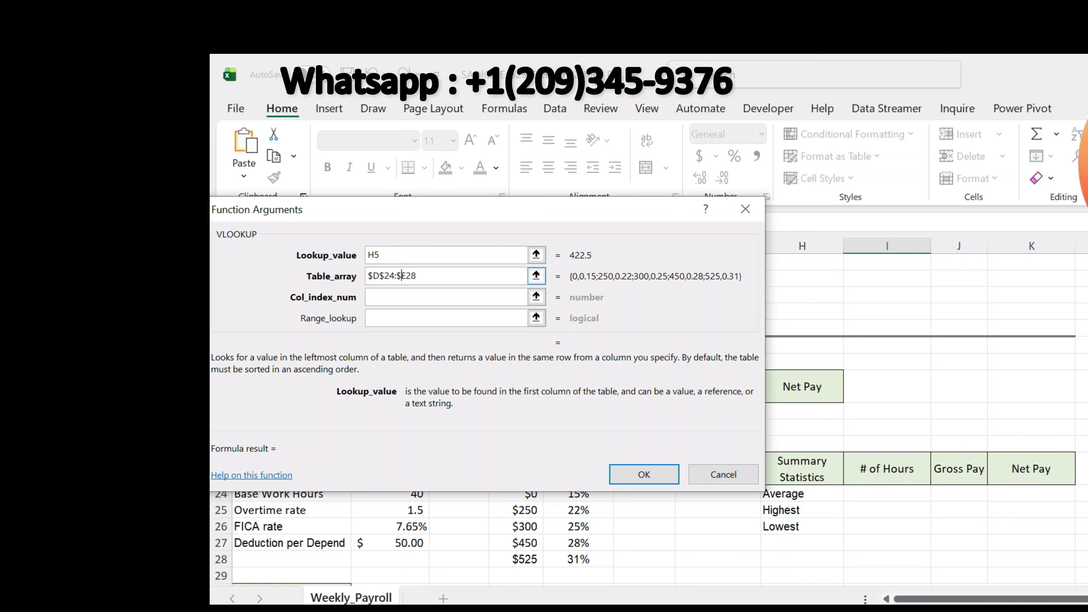
click(406, 276)
click(430, 304)
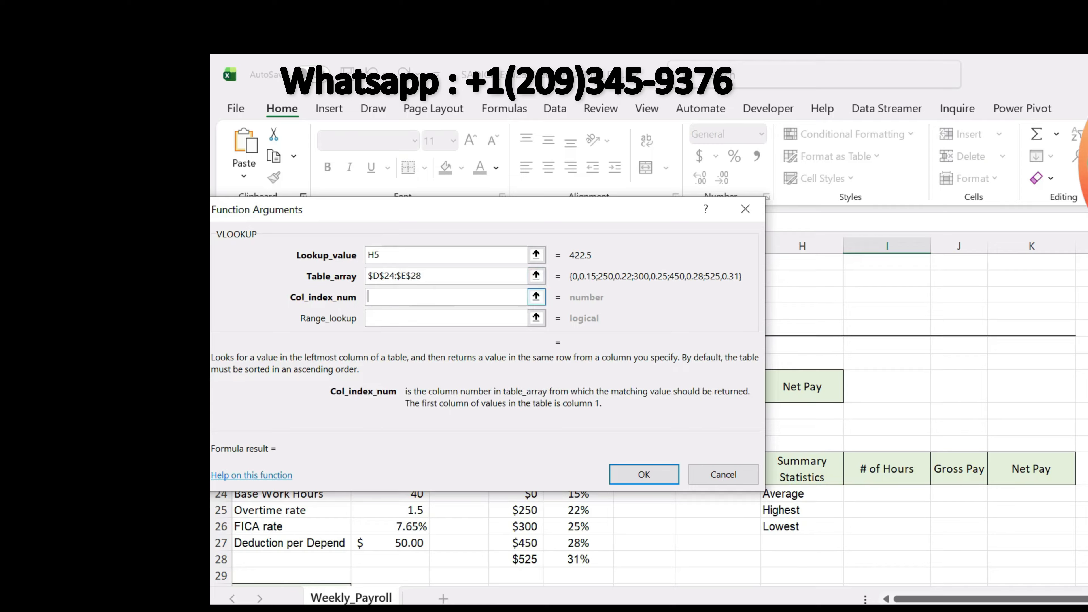
click(434, 274)
Set the VLOOKUP column index number to 2 and consult step 4 of the Word instructions.
scroll(582, 552, up, 1)
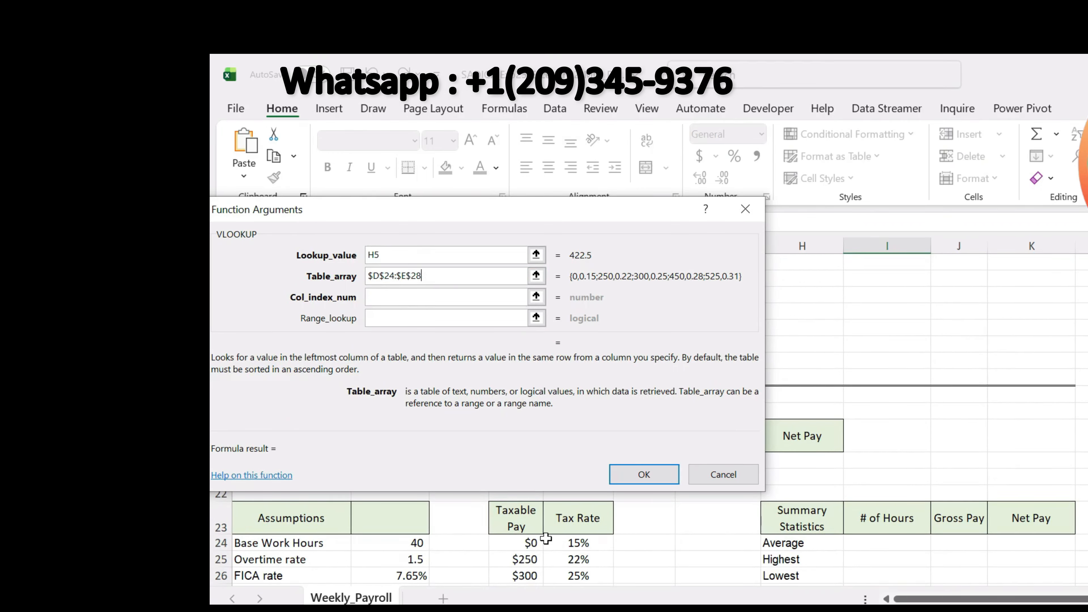
scroll(593, 553, down, 1)
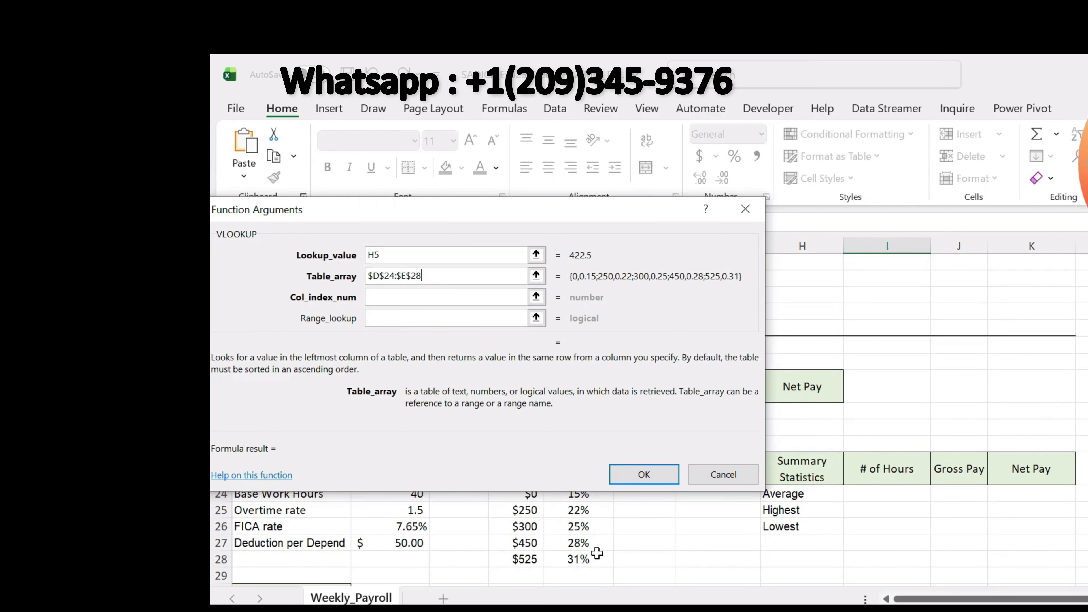
click(417, 297)
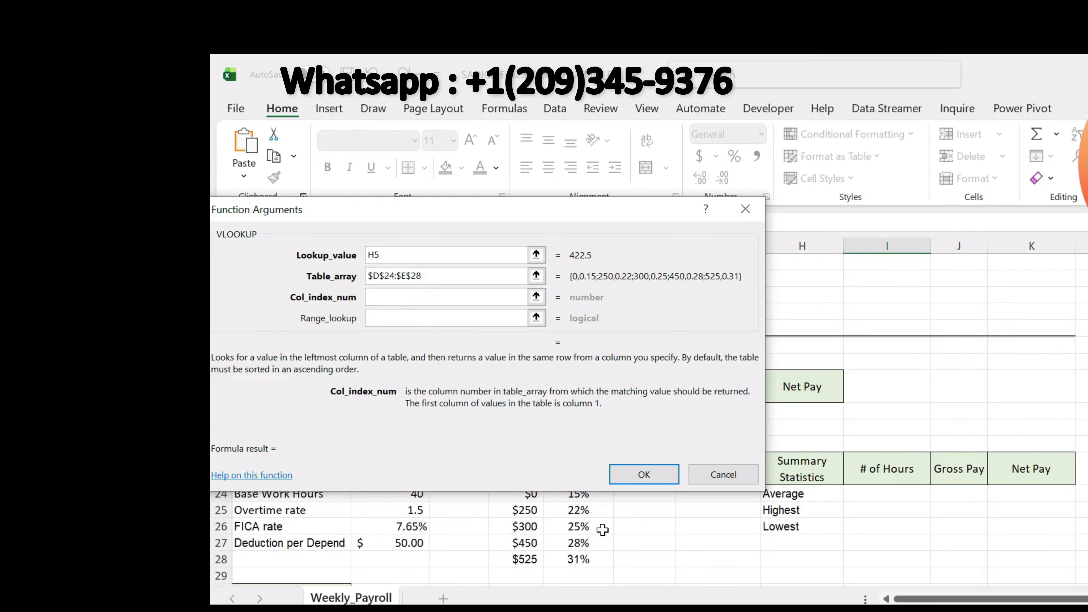
text(2)
key(alt+Tab)
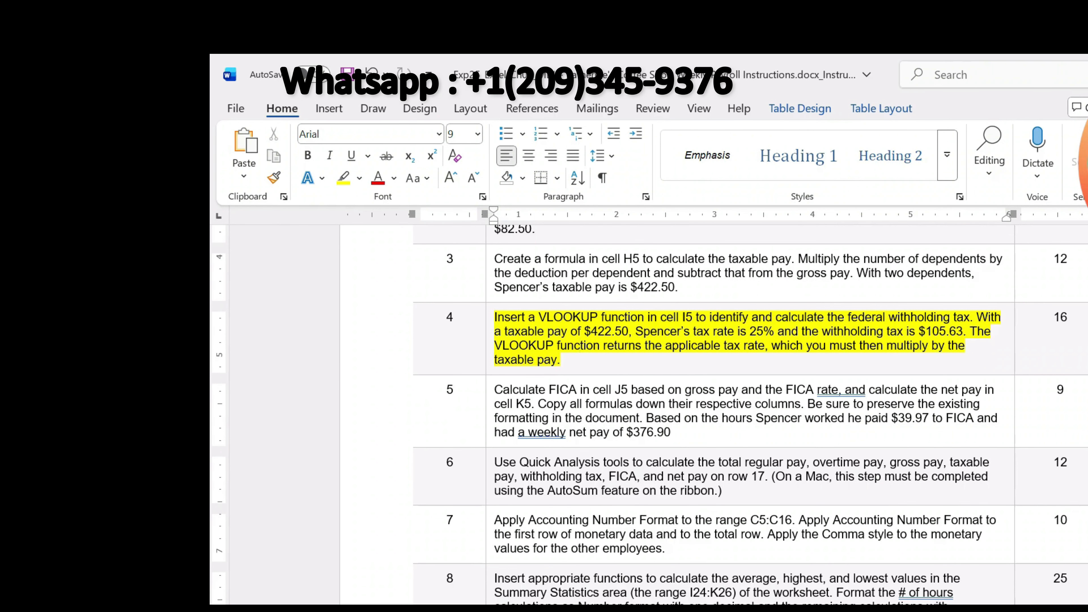
key(alt+Tab)
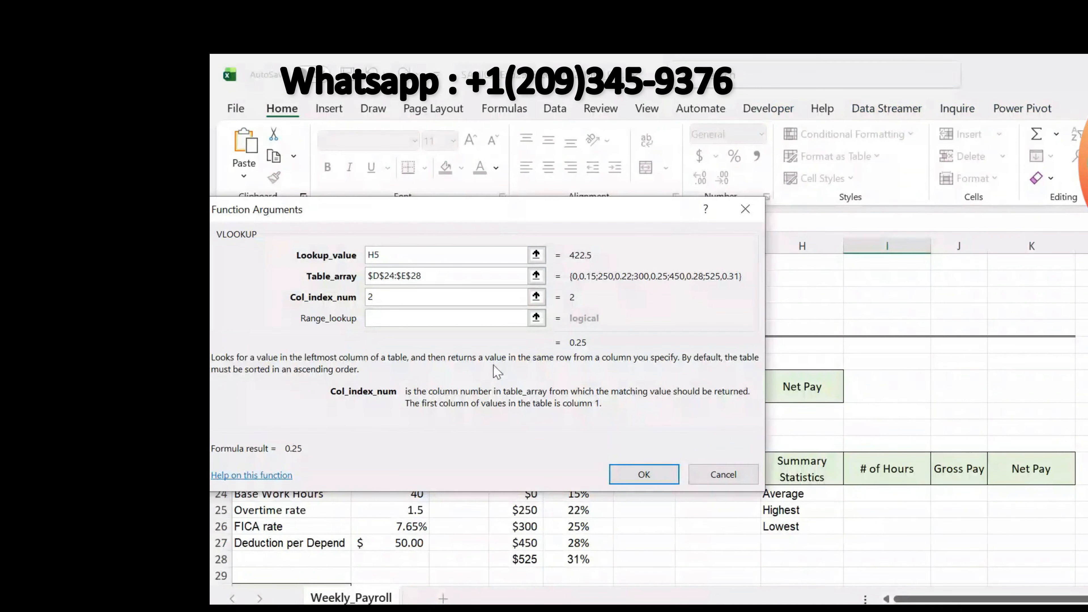
Set the VLOOKUP range lookup to TRUE and insert the finished function in I5.
click(437, 319)
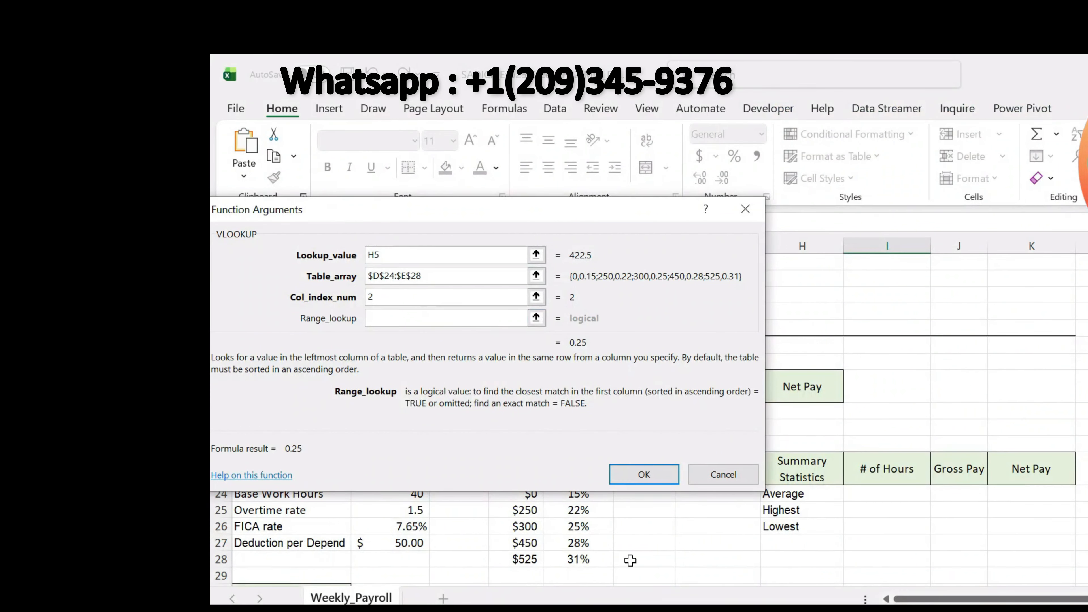
scroll(631, 562, up, 1)
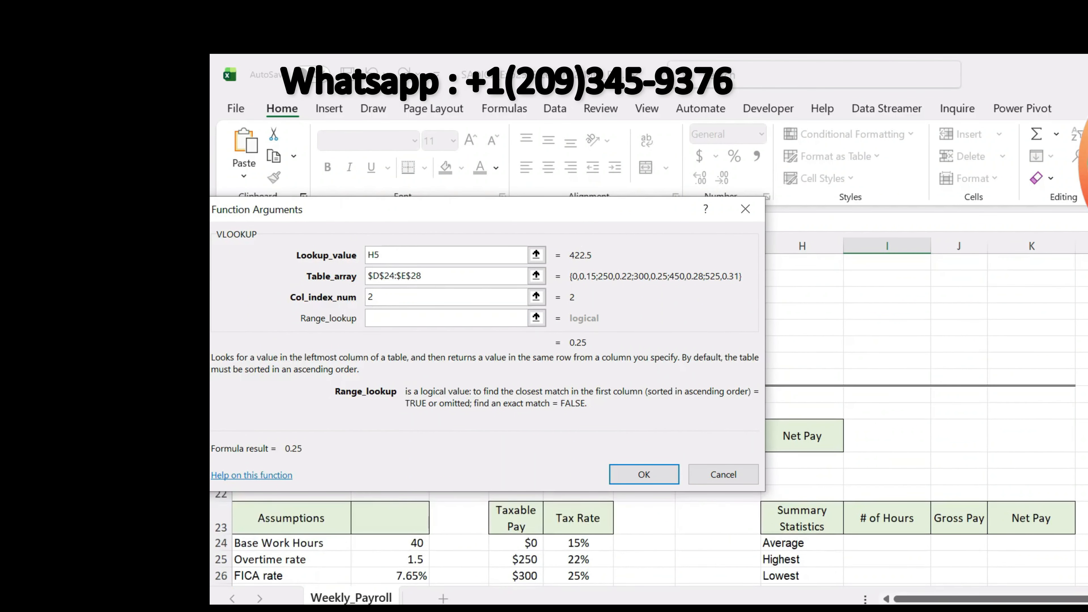
key(alt+Tab)
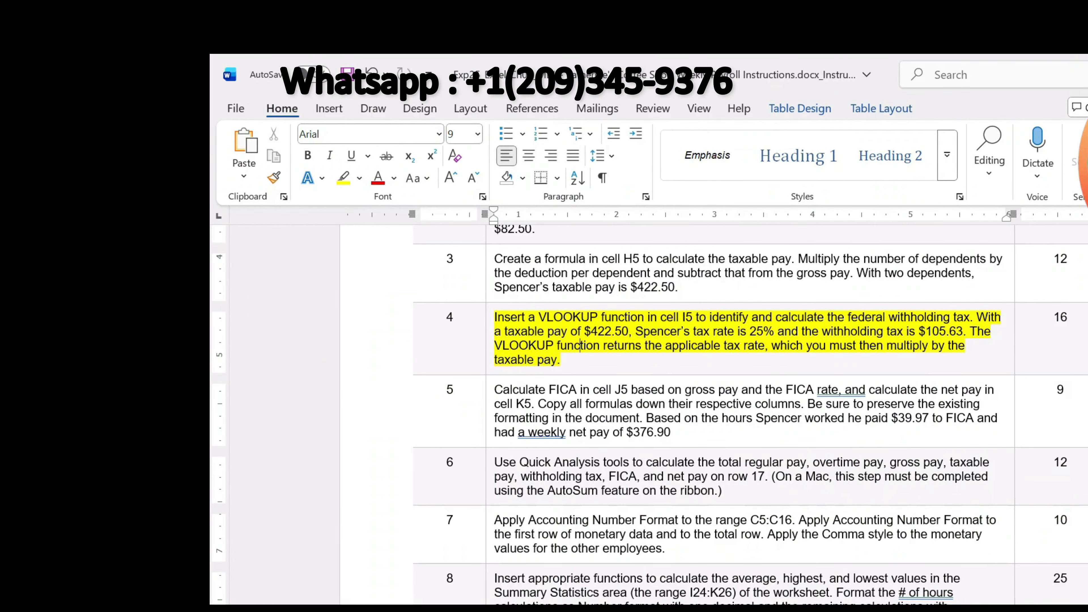
key(alt+Tab)
scroll(897, 408, up, 3)
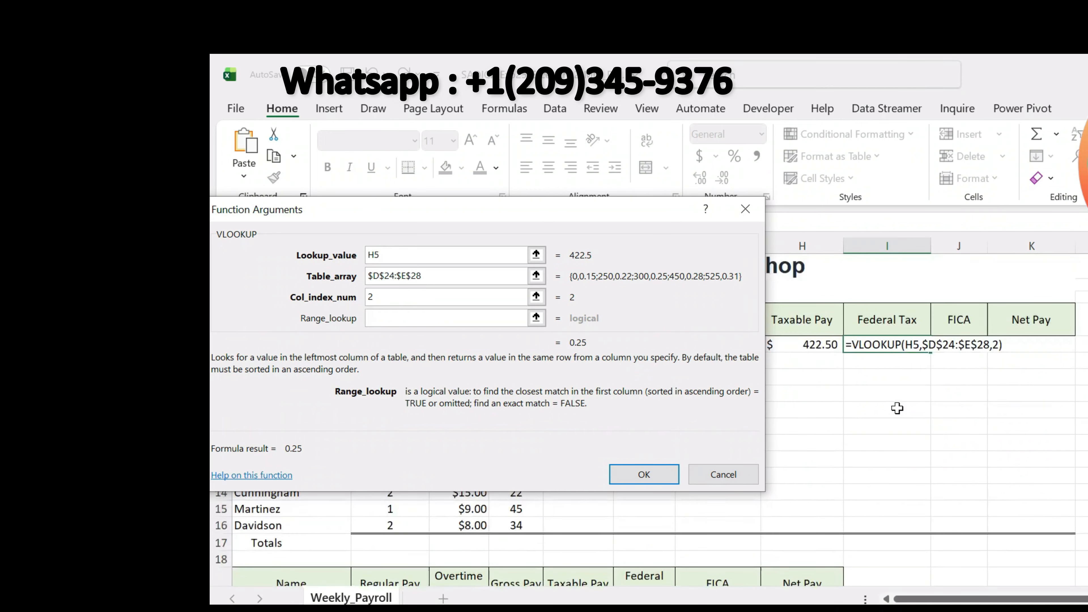
mouse_move(603, 205)
mouse_down()
mouse_move(538, 296)
mouse_move(398, 232)
mouse_move(610, 338)
mouse_move(604, 197)
mouse_up()
scroll(827, 454, down, 3)
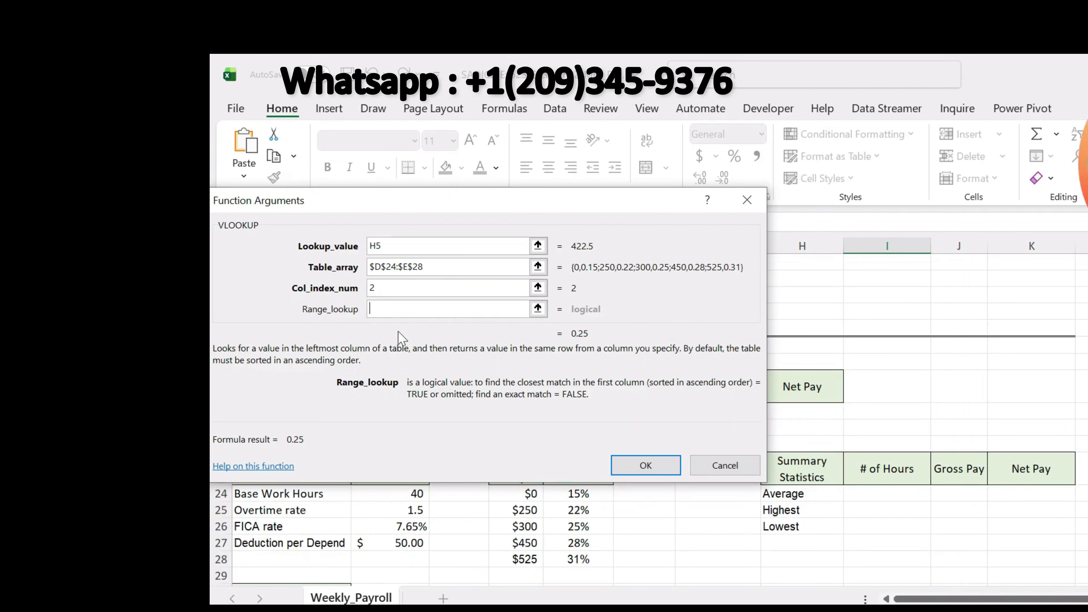
text(TRUE)
scroll(637, 433, down, 1)
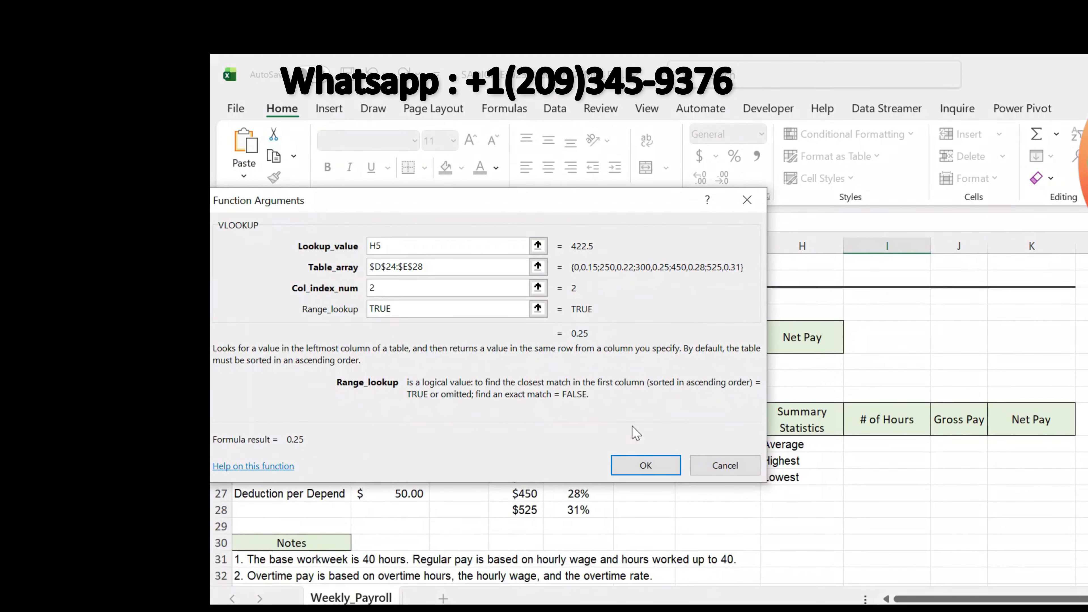
click(637, 464)
scroll(862, 462, up, 4)
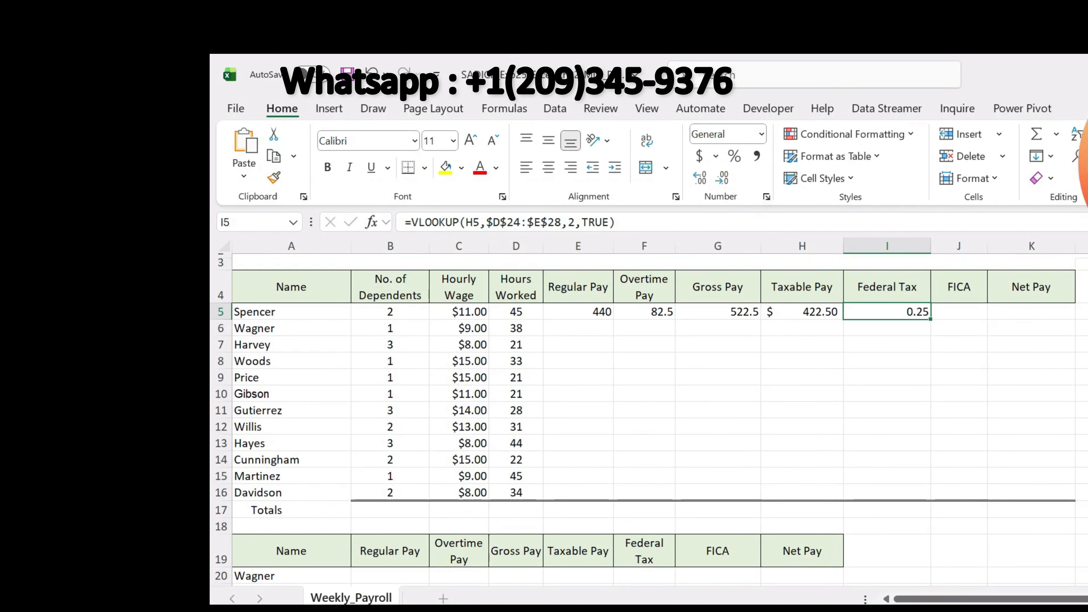
Reread step 4 in the Word instructions and multiply the VLOOKUP formula in I5 by the taxable pay in H5.
key(alt+Tab)
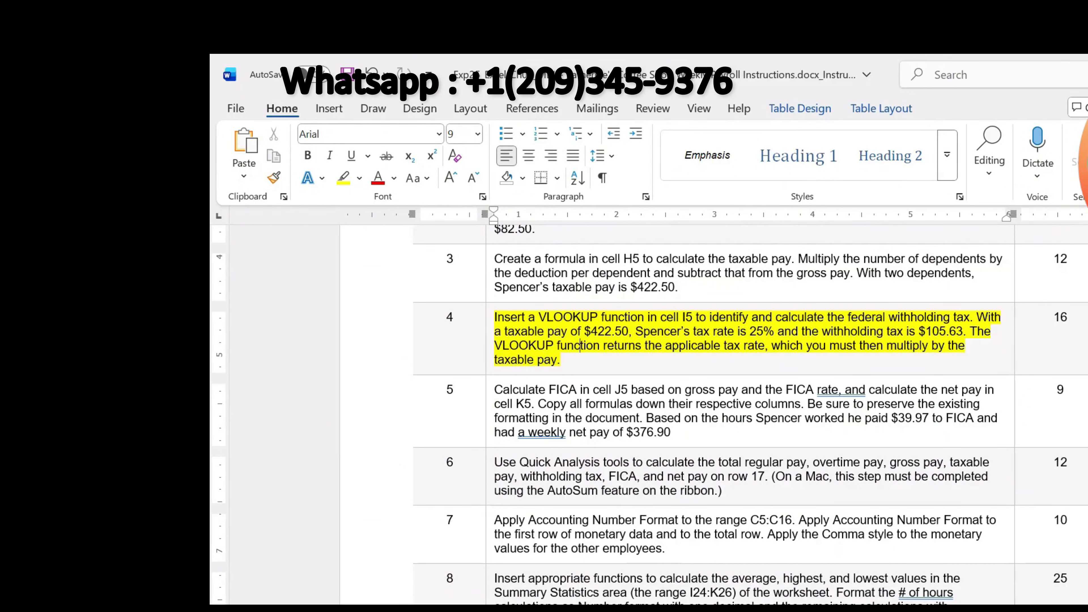
key(alt+Tab)
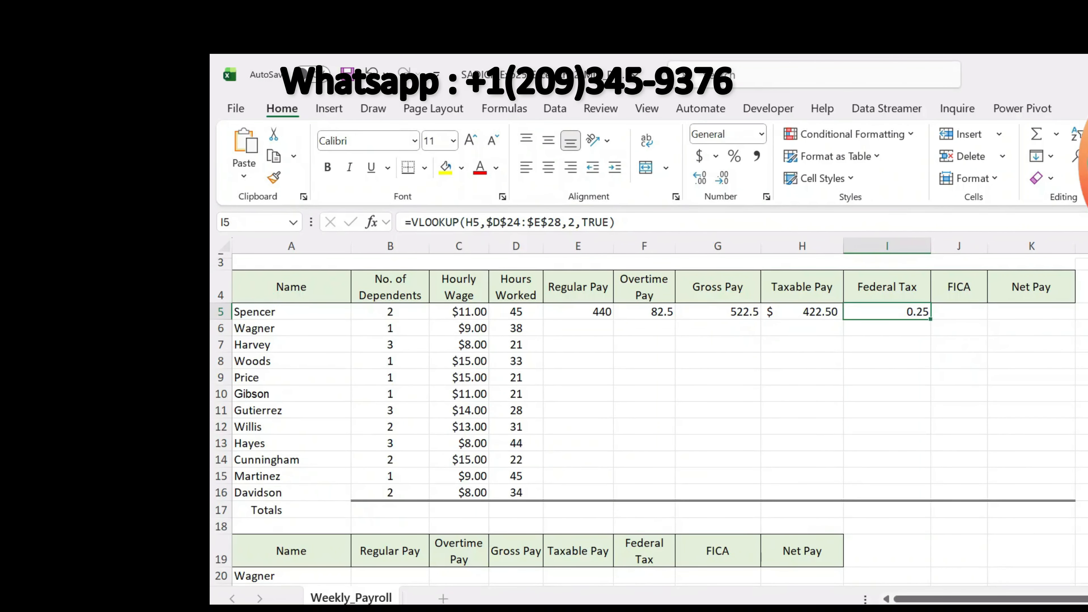
key(alt+Tab)
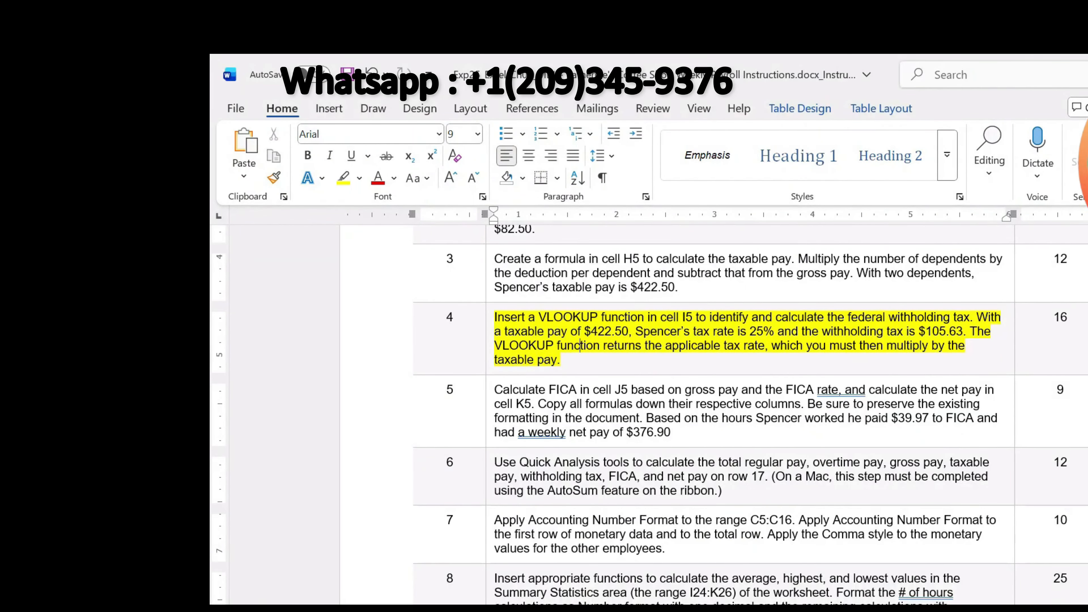
key(alt+Tab)
key(alt+Tab)
key(alt+Tab)
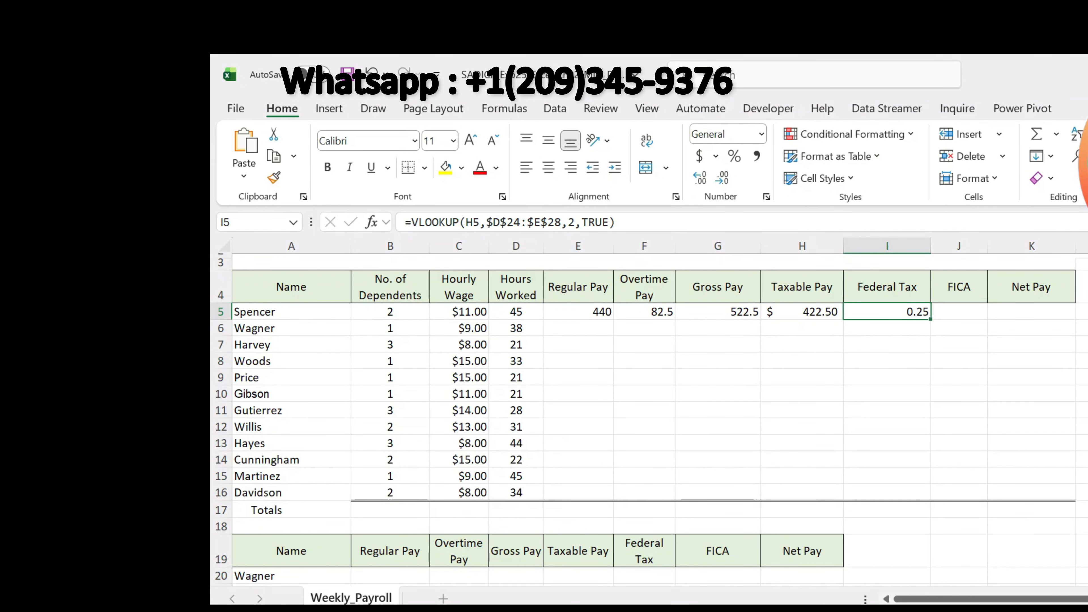
click(654, 227)
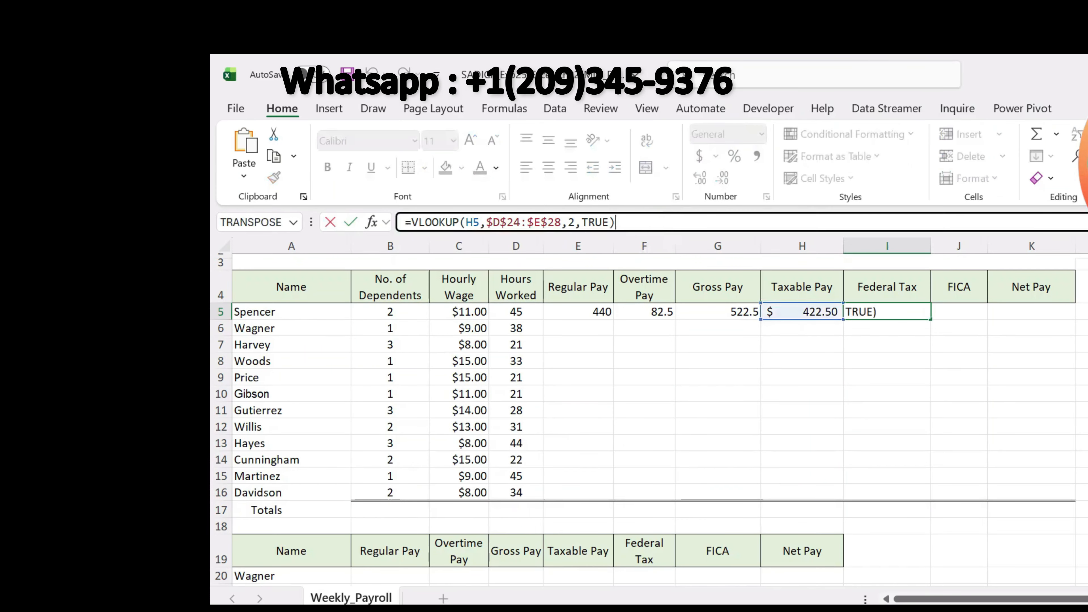
text(*)
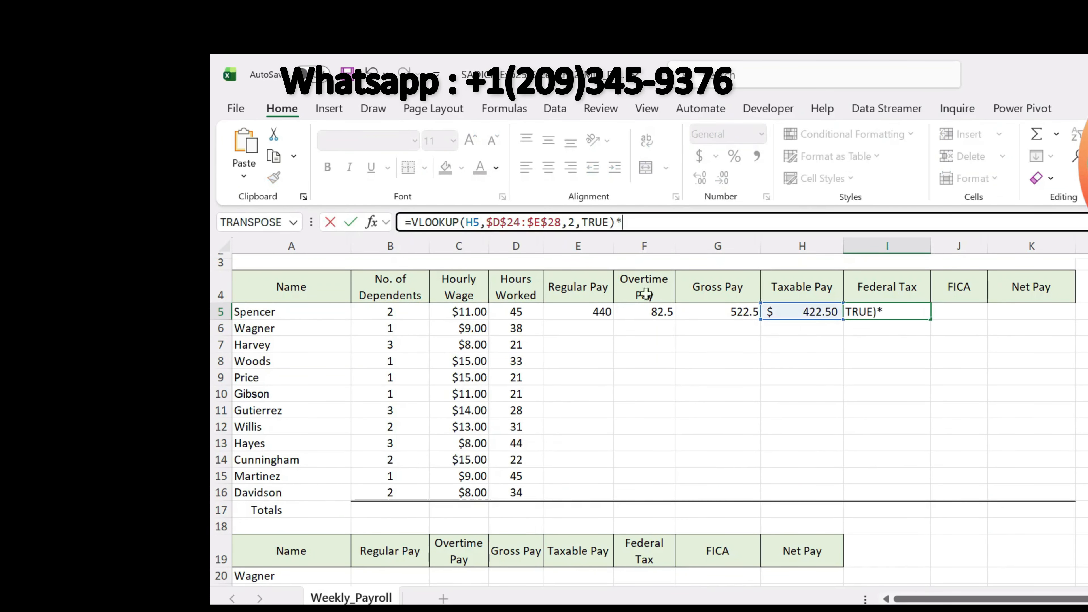
click(811, 312)
key(Return)
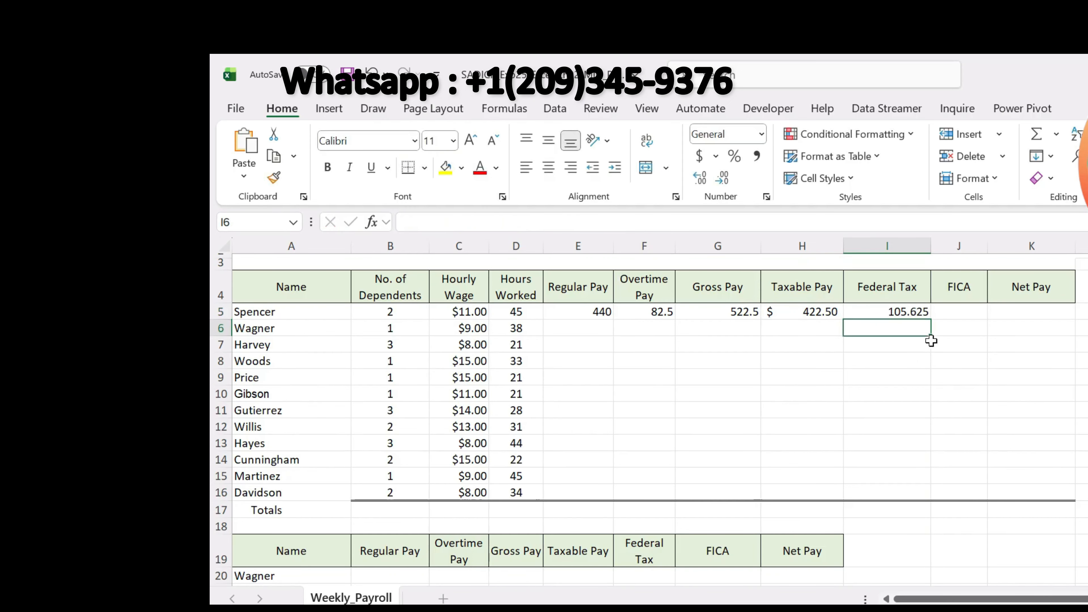
Check the federal tax formula and result in I5 against step 4 of the Word instructions.
click(907, 309)
key(alt+Tab)
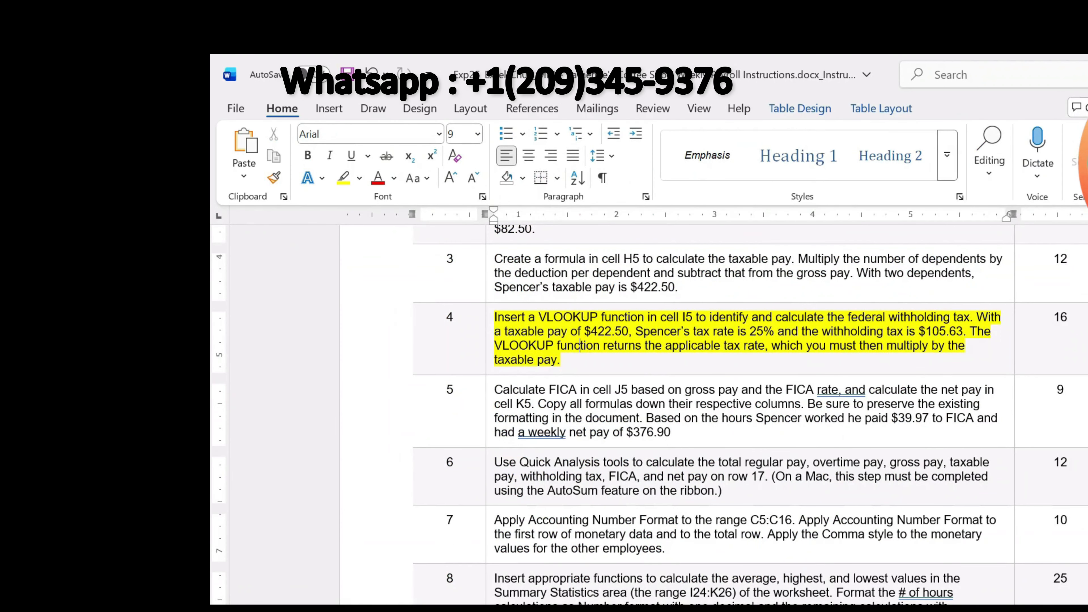
key(alt+Tab)
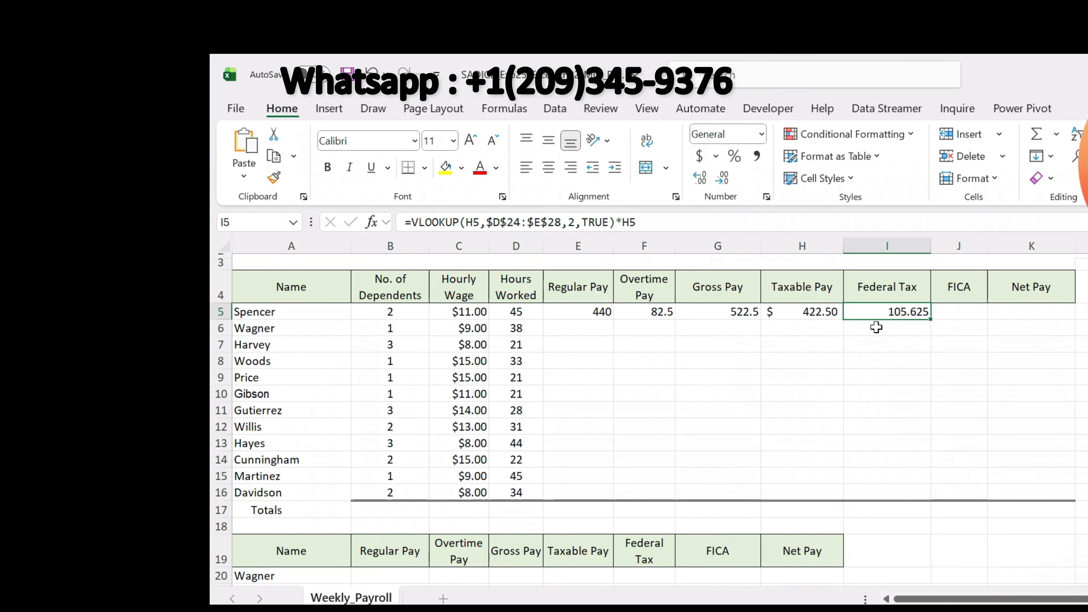
scroll(761, 547, down, 2)
key(alt+Tab)
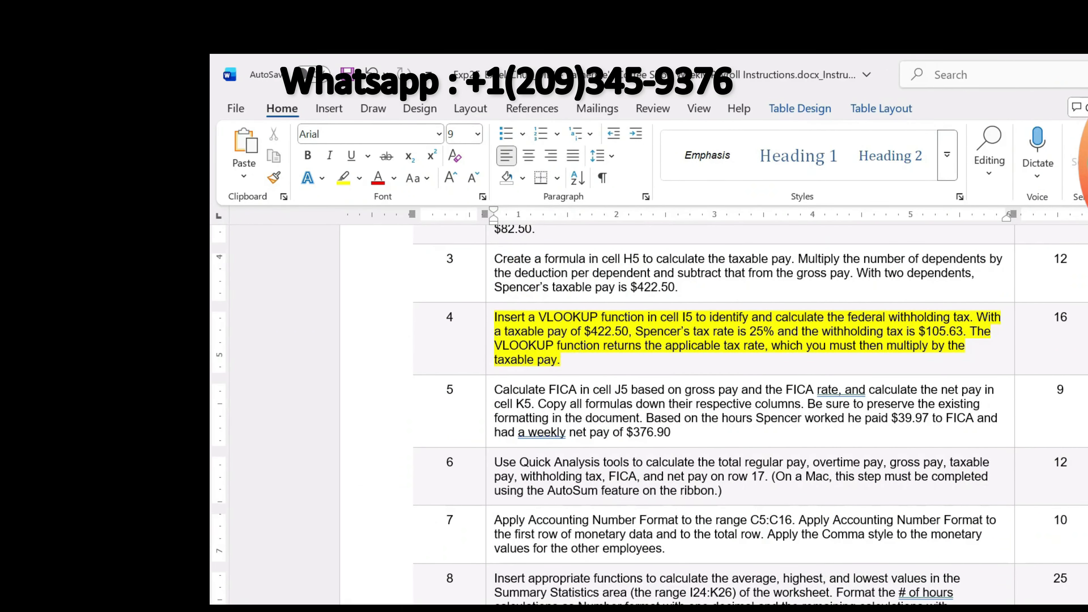
key(alt+Tab)
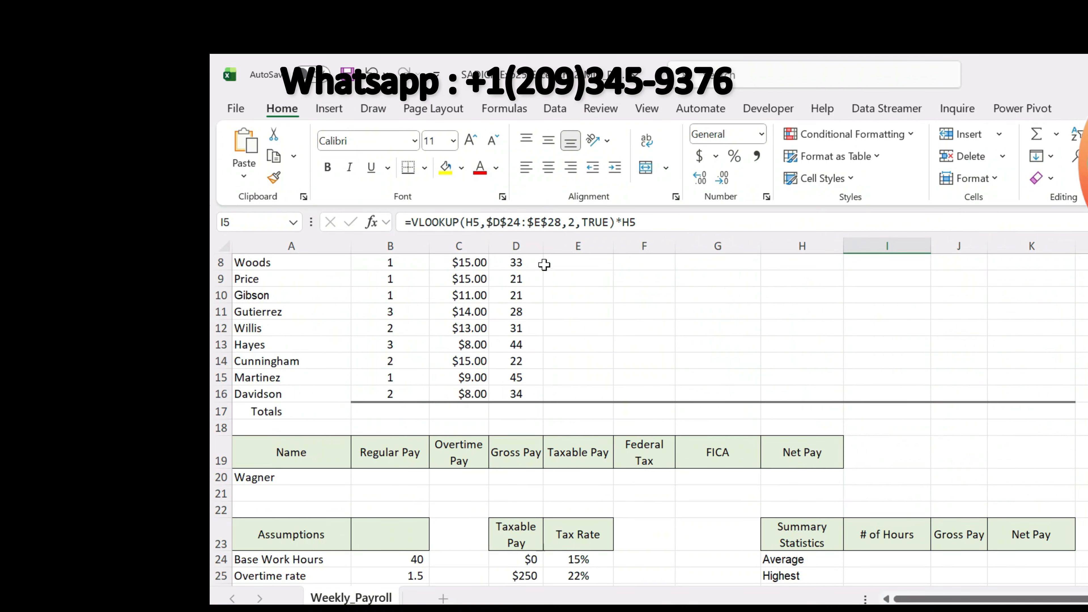
scroll(934, 450, up, 2)
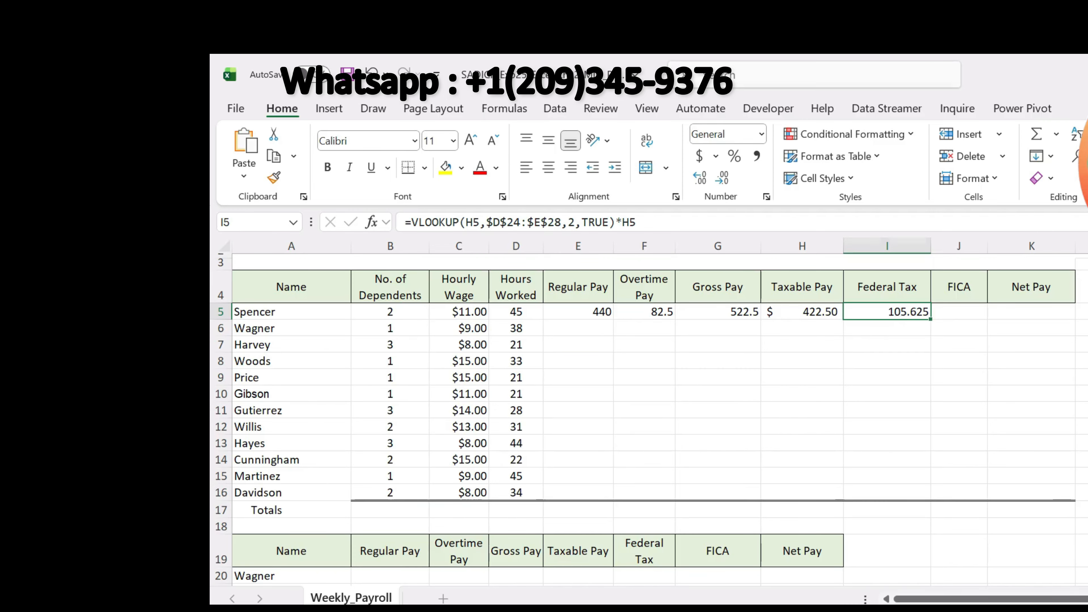
Switch to the Word instructions, undo the yellow highlight on step 4, and look over the other steps.
key(alt+Tab)
scroll(713, 414, down, 4)
scroll(713, 415, up, 3)
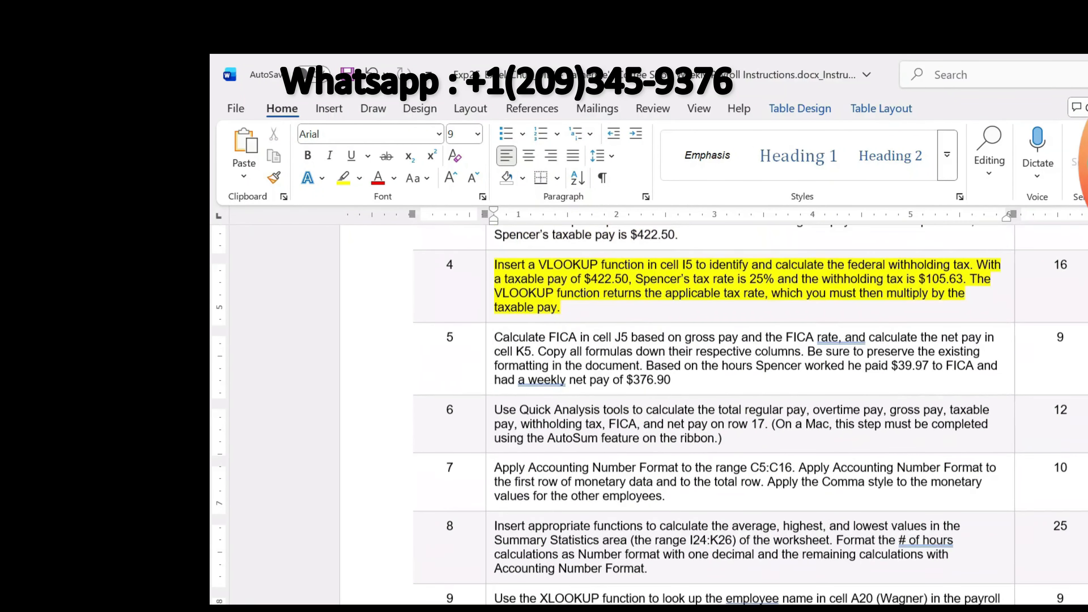
key(ctrl+z)
scroll(794, 498, down, 2)
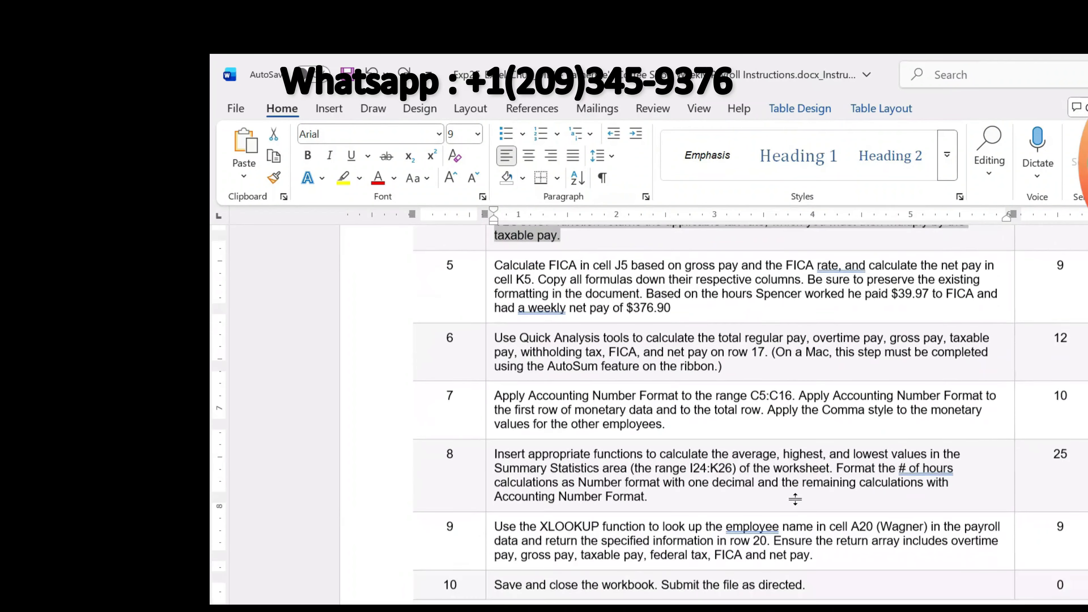
scroll(794, 498, up, 5)
scroll(794, 498, up, 3)
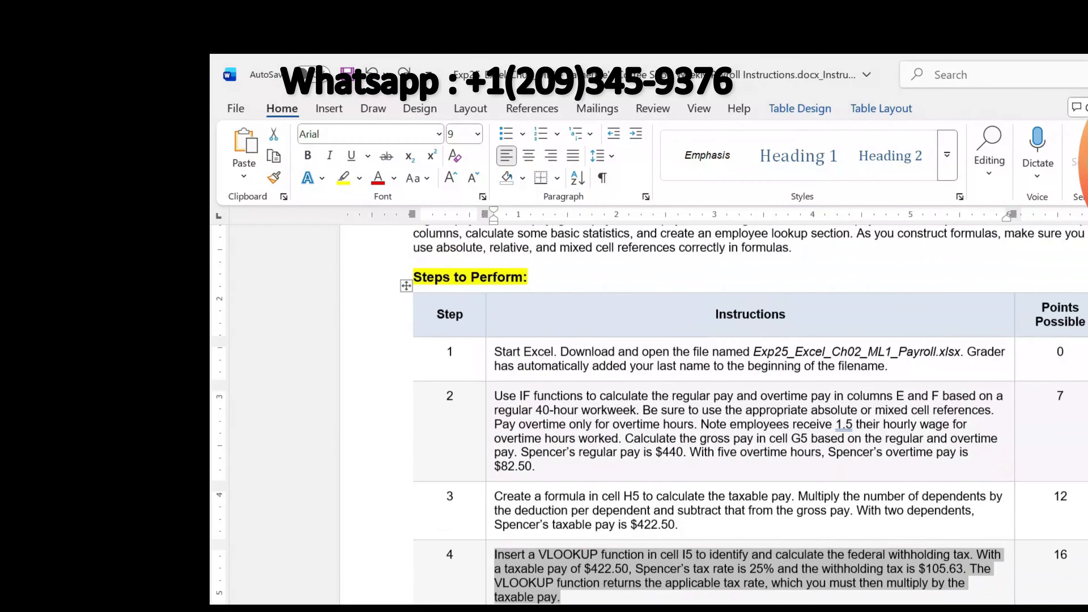
Return to the Excel payroll sheet and copy the formulas in E5:I5 down through row 16.
key(alt+Tab)
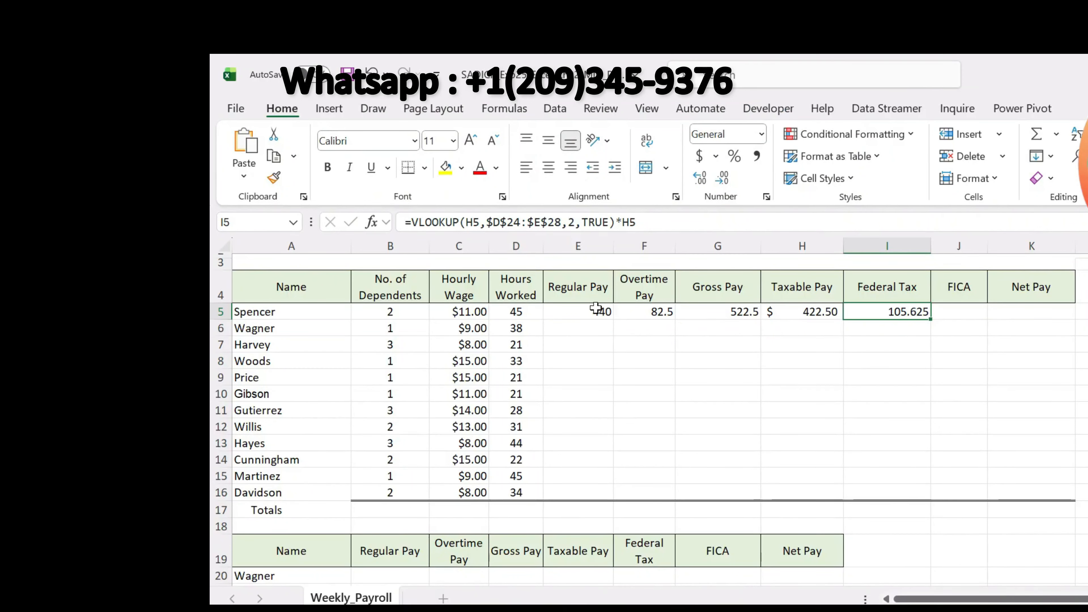
drag(595, 310, 944, 499)
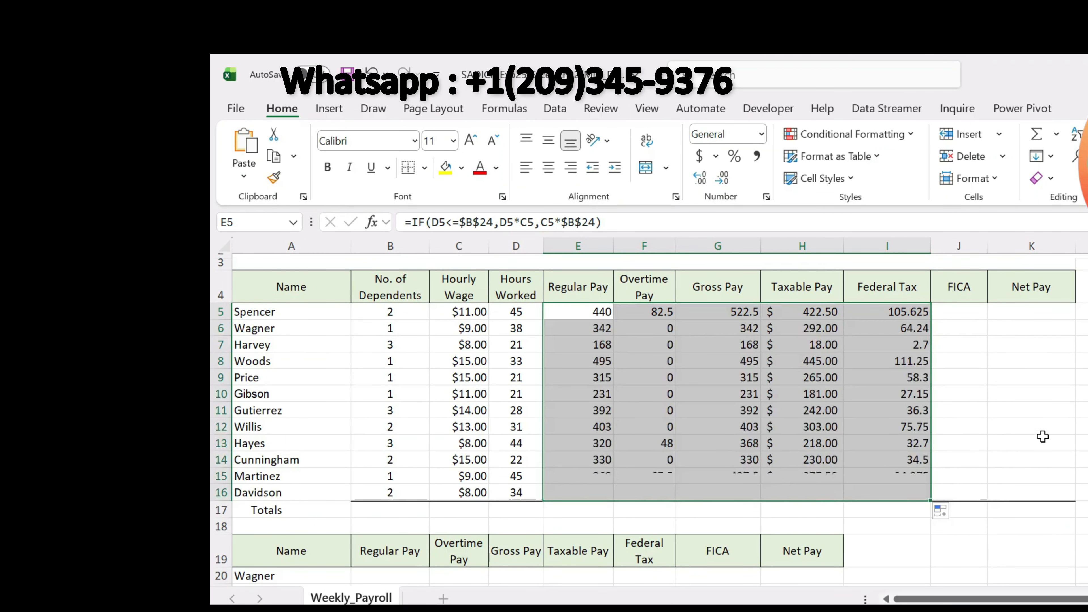
click(1040, 442)
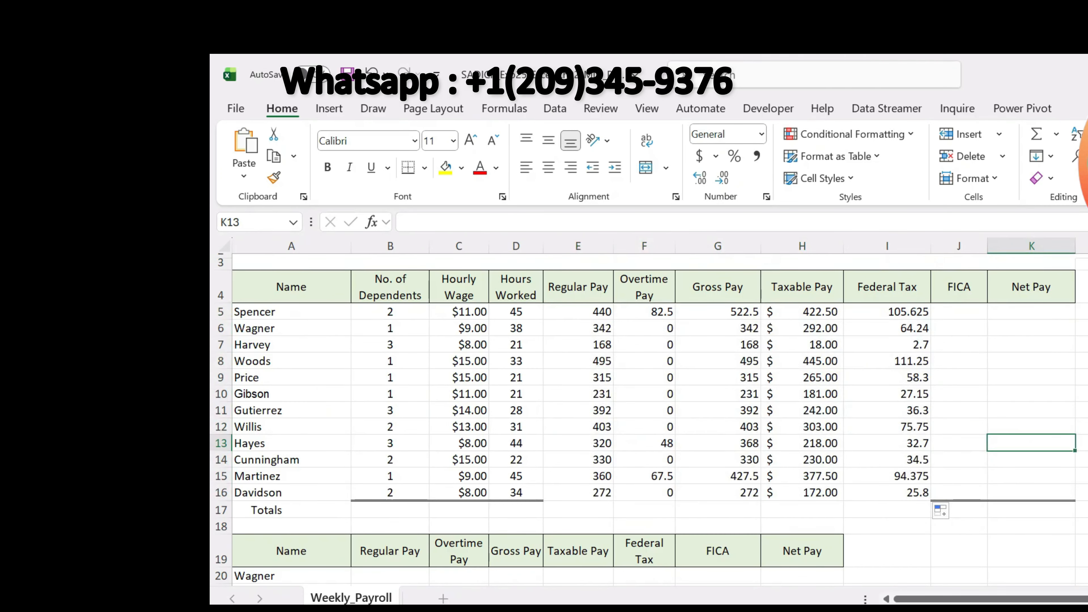
key(alt+Tab)
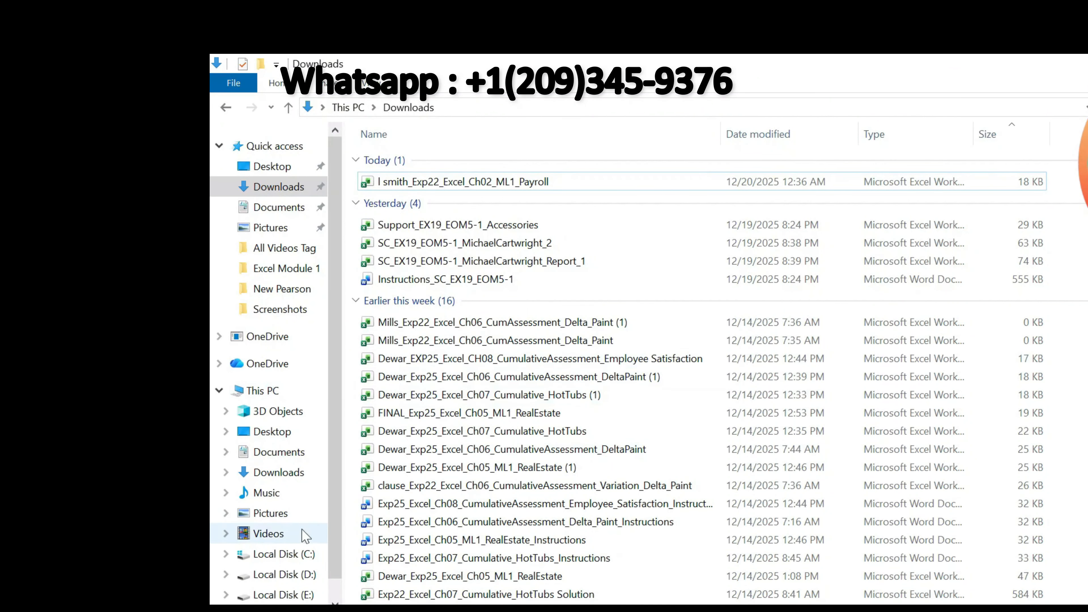
Open the Exp25_Excel_Ch02_ML1_Payroll_Solution PDF from the New Pearson folder on Local Disk (D:).
click(285, 574)
click(443, 233)
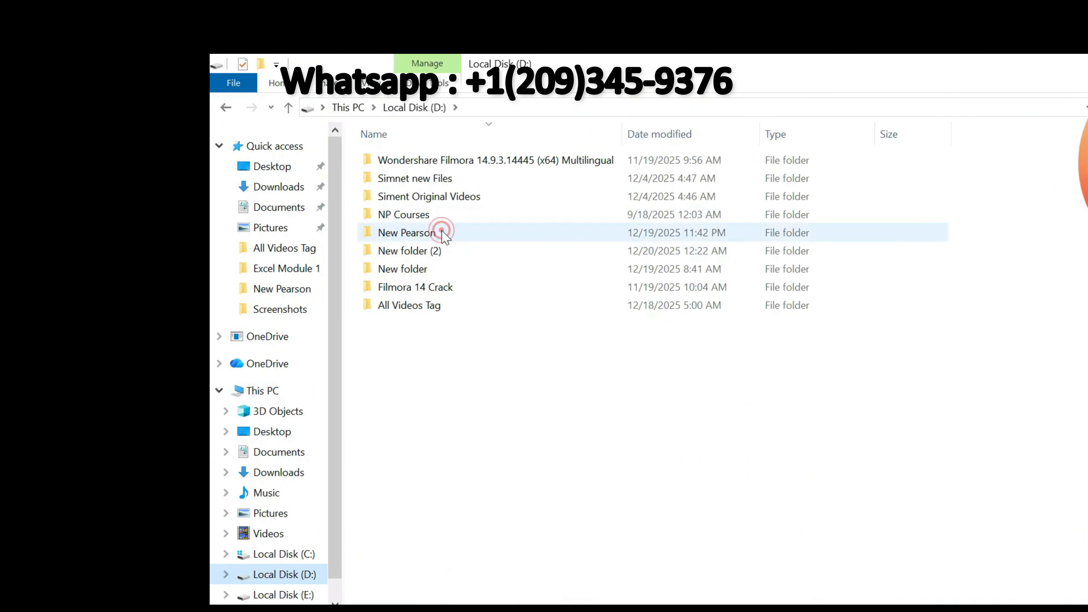
double_click(442, 232)
click(523, 287)
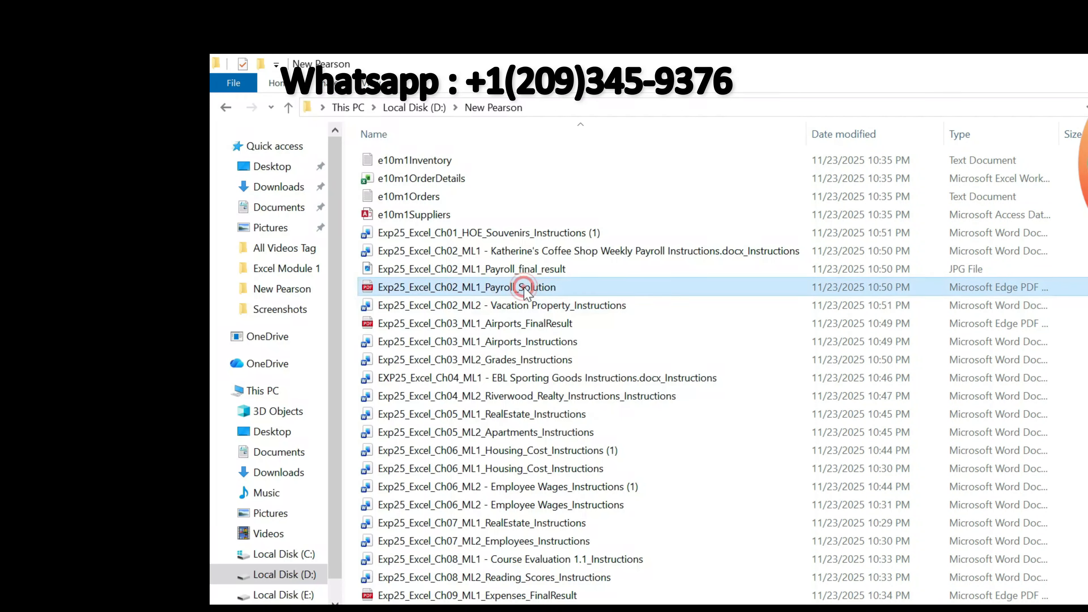
double_click(524, 287)
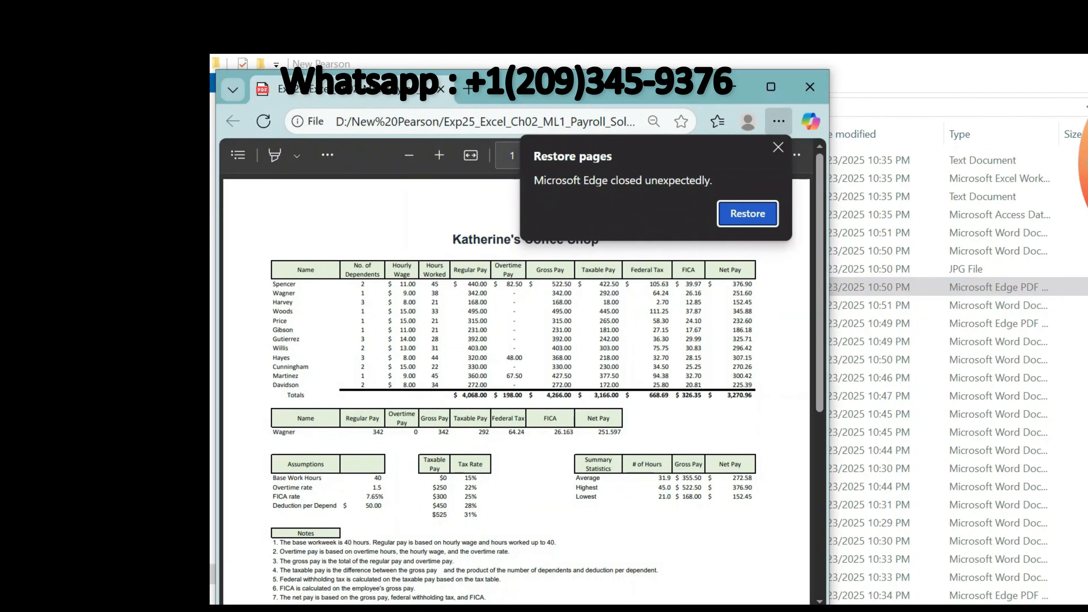
mouse_move(814, 610)
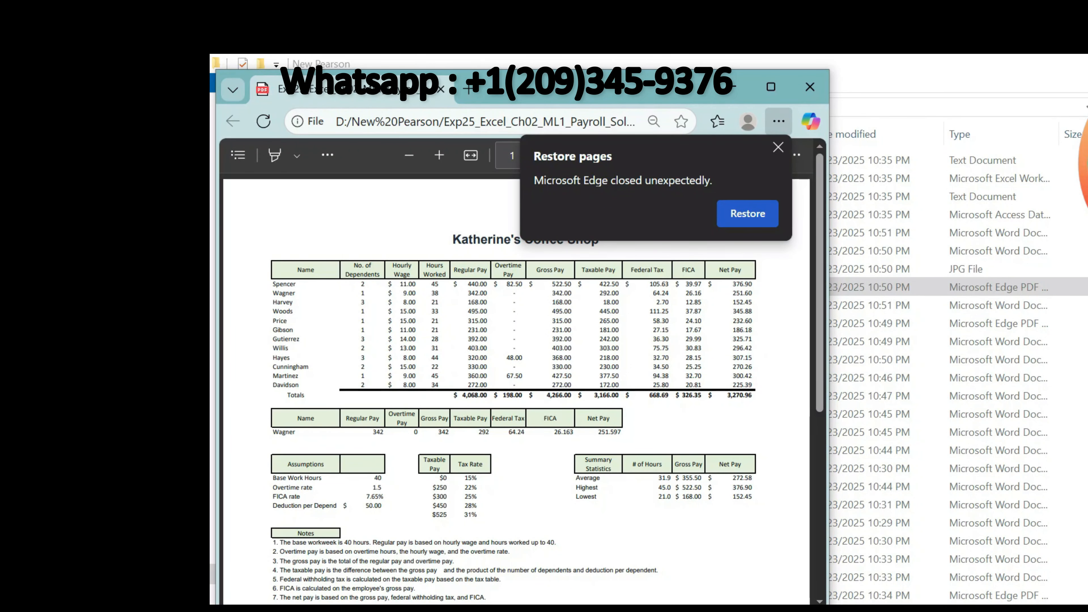
Maximize and enlarge the payroll solution PDF after a glance at the Excel sheet, and examine its Taxable Pay column.
key(alt+Tab)
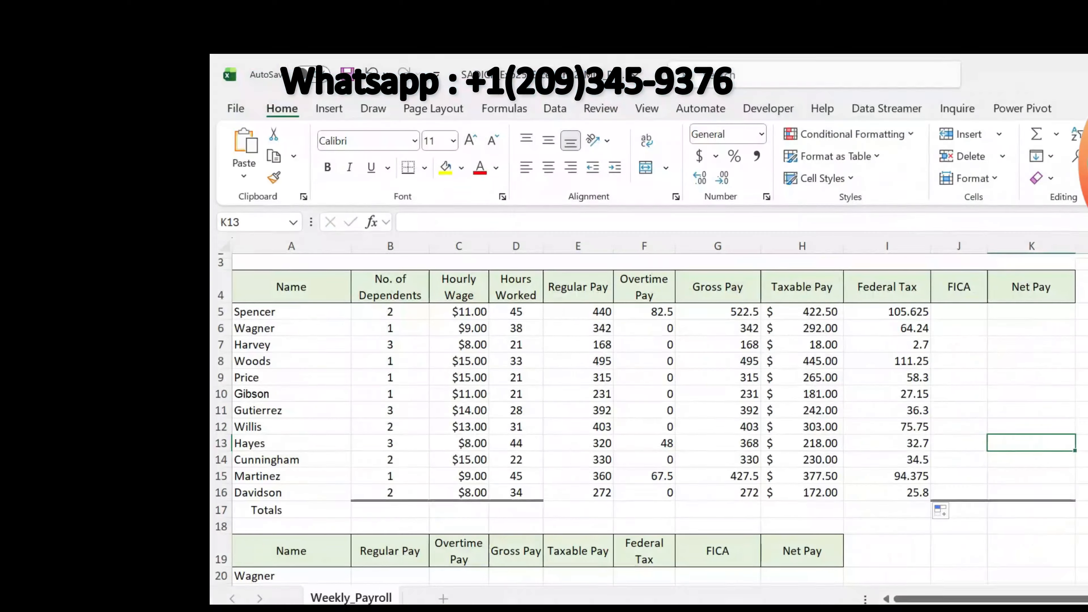
key(alt+Tab)
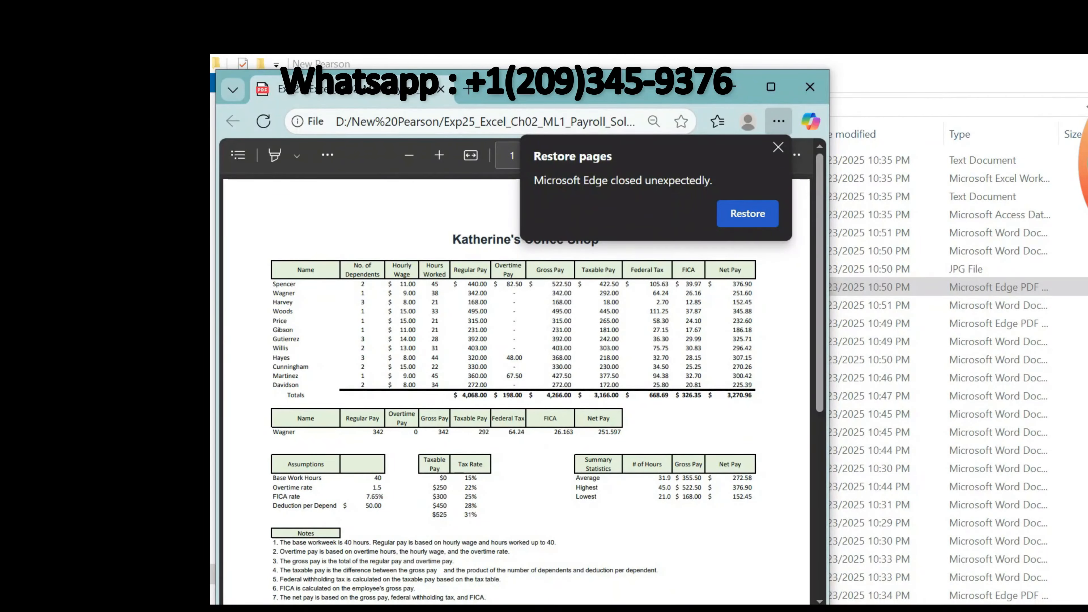
click(770, 87)
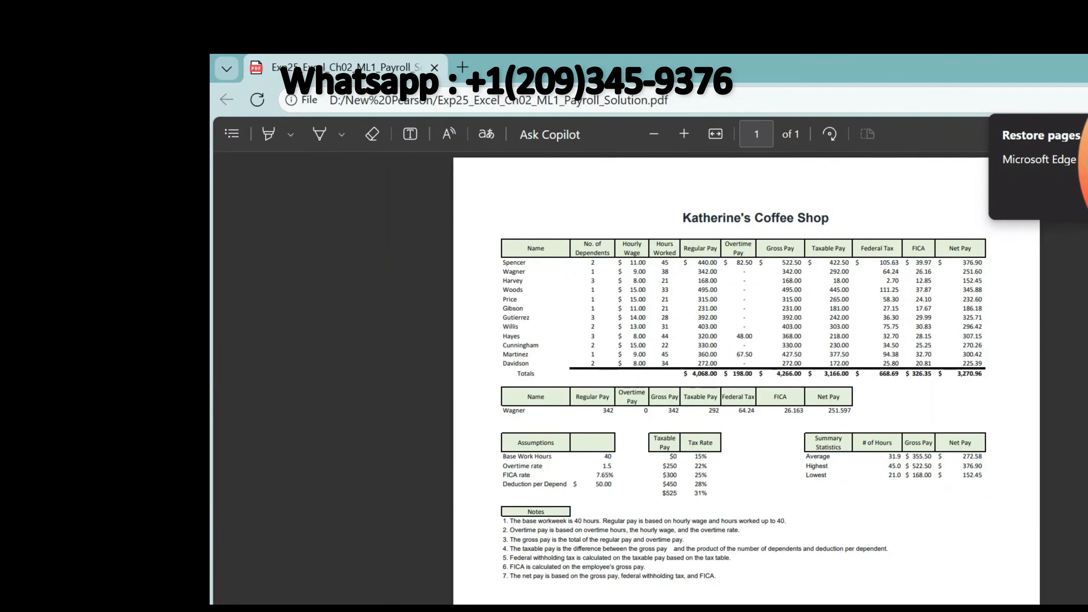
click(684, 134)
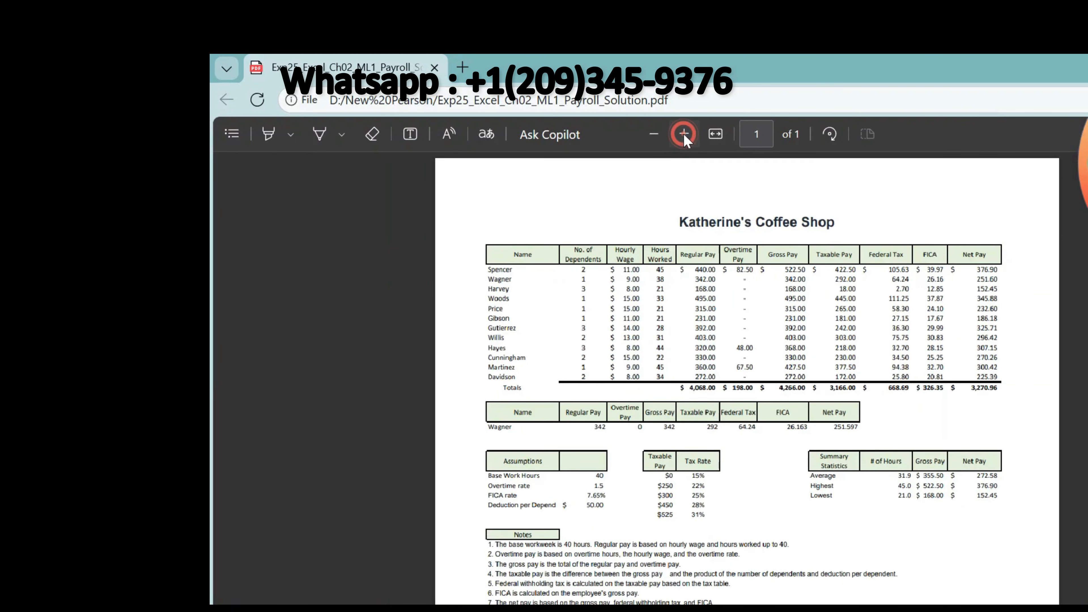
click(683, 134)
click(683, 133)
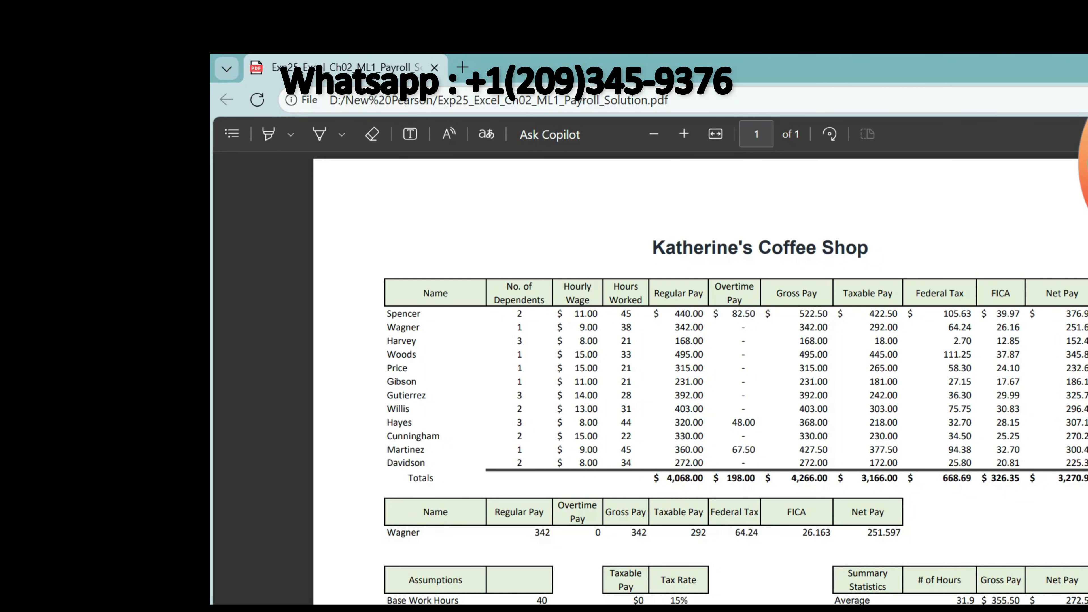
drag(869, 313, 893, 459)
click(892, 459)
Switch to the Excel payroll sheet and compare the Taxable Pay, Federal Tax and Gross Pay columns in rows 5 to 16 with the solution PDF.
key(alt+Tab)
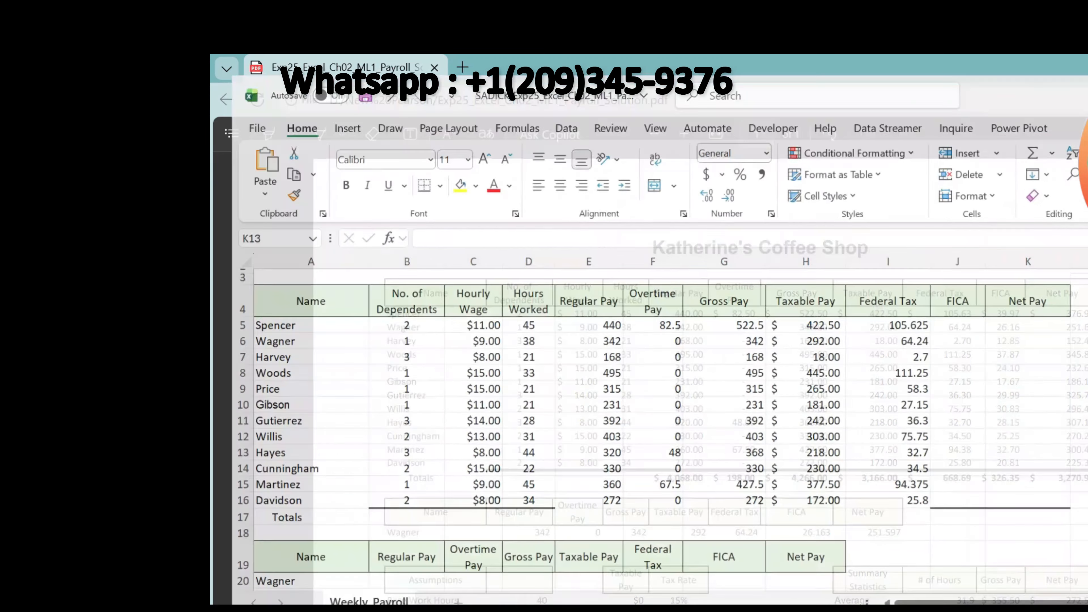
drag(801, 310, 832, 486)
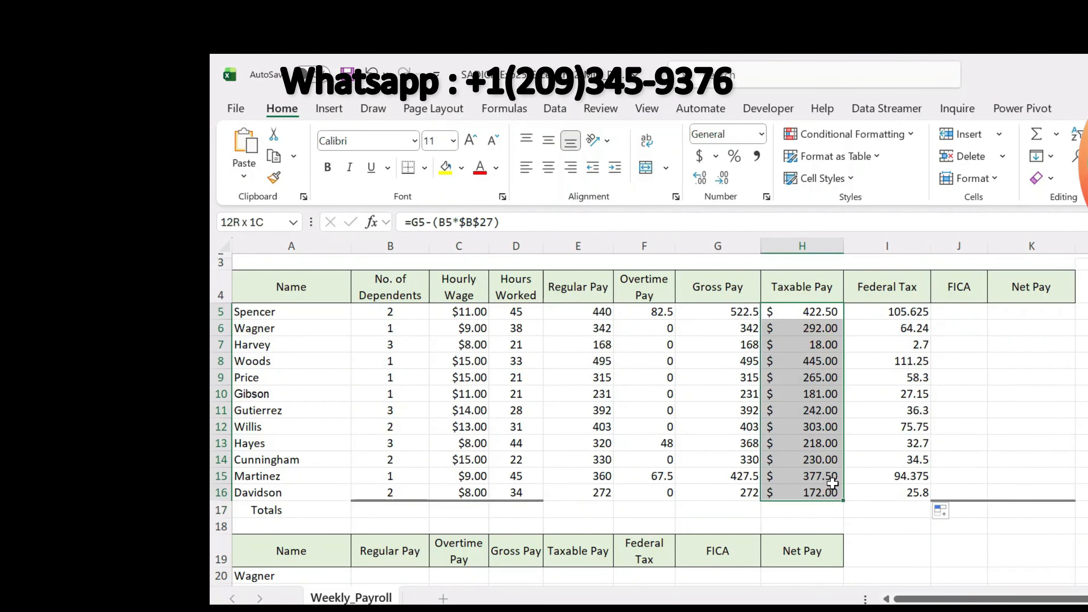
drag(902, 311, 912, 487)
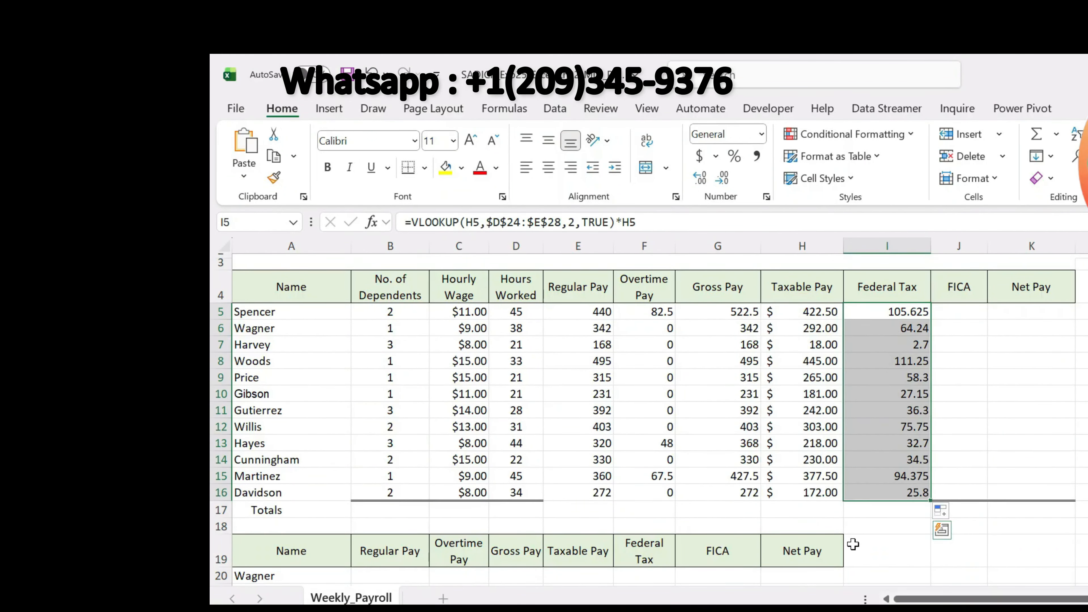
key(alt+Tab)
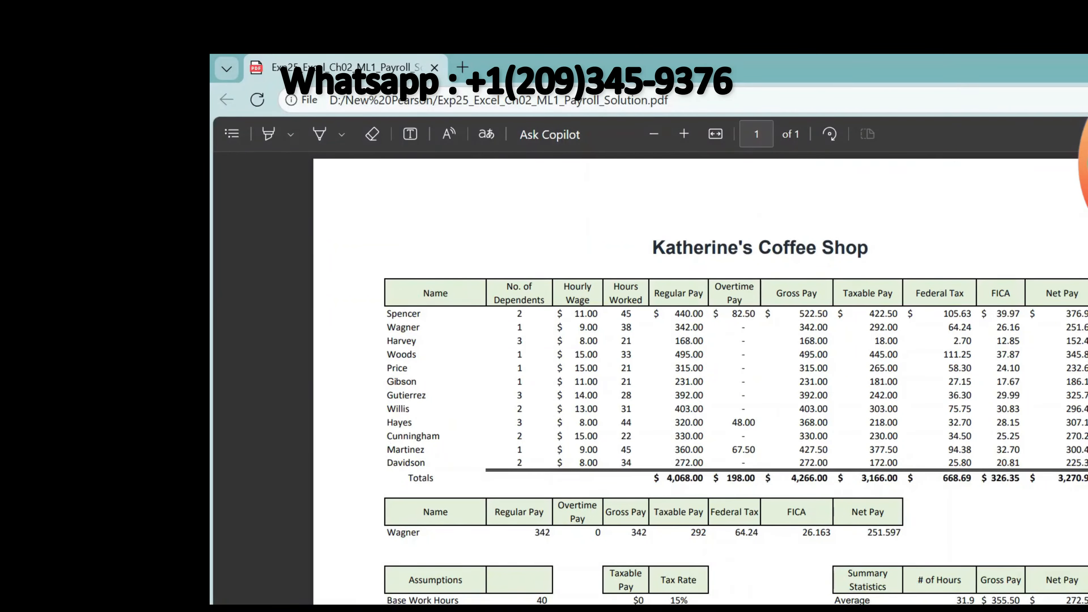
key(alt+Tab)
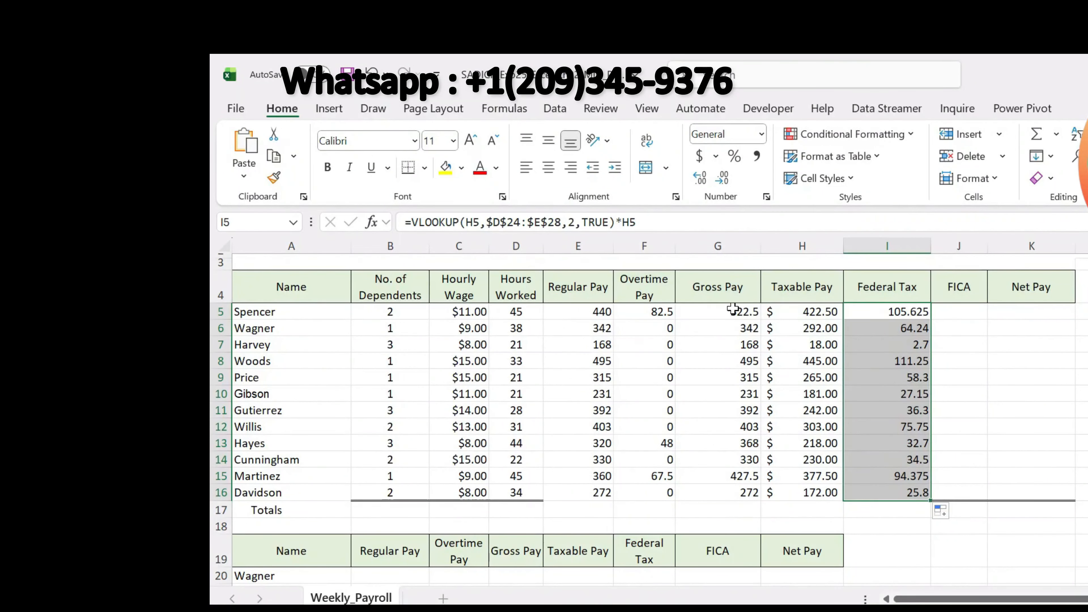
drag(728, 312, 759, 493)
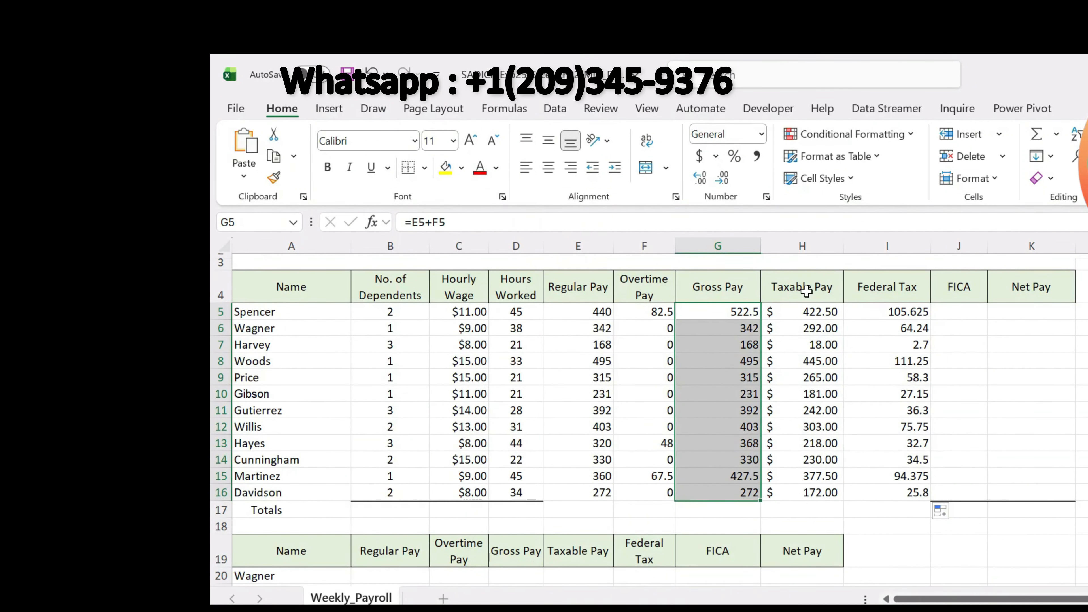
click(1082, 361)
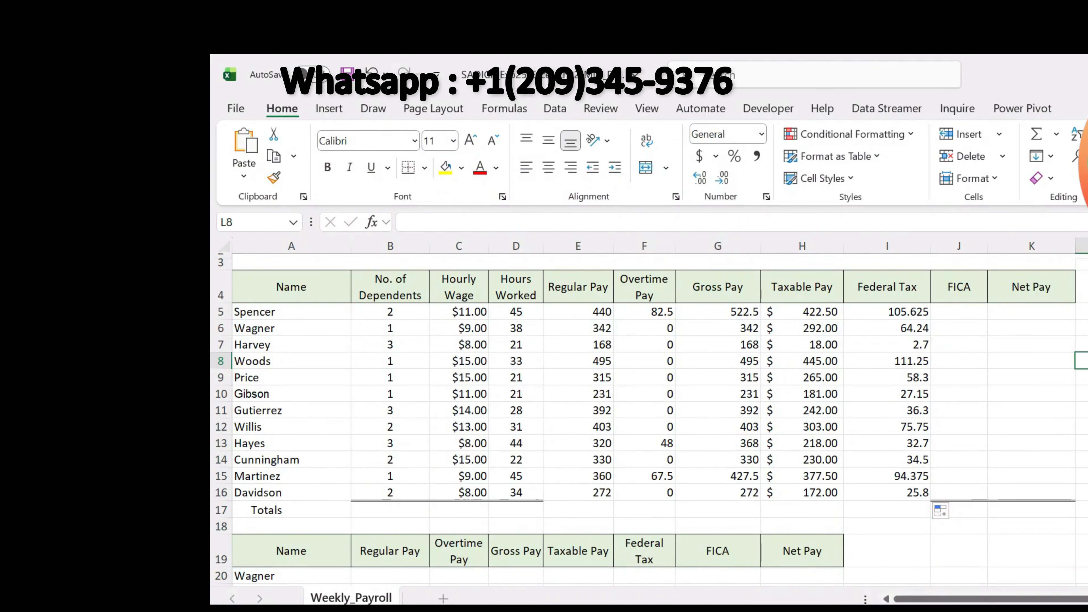
click(1087, 410)
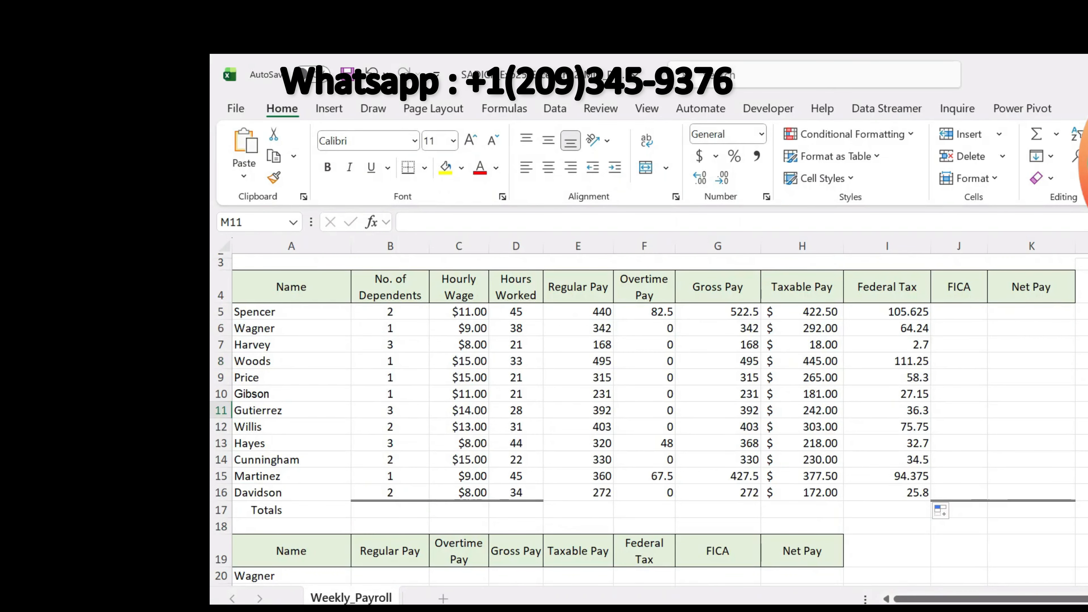